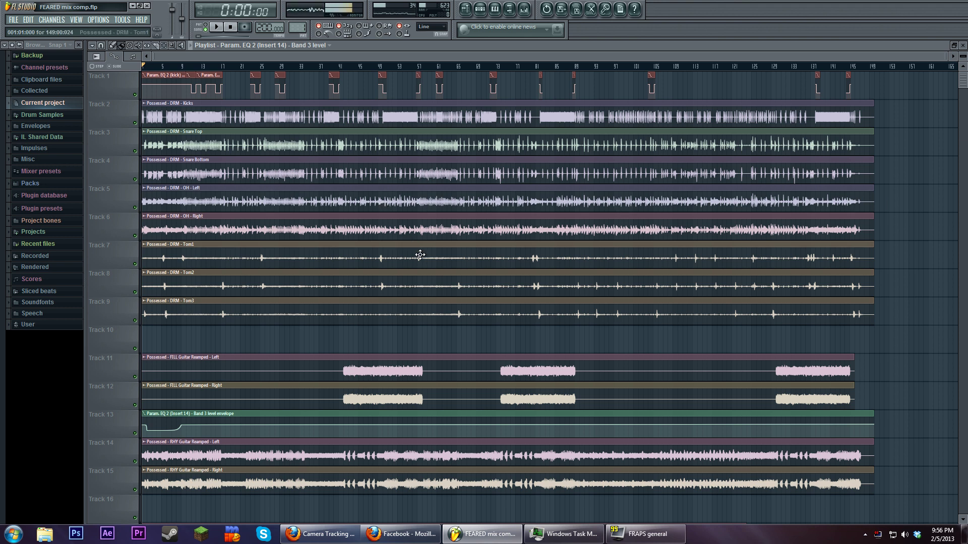
# Look through the playlist's drum, guitar, bass and vocal tracks and their automation clips.
pyautogui.scroll(-5, 420, 255)
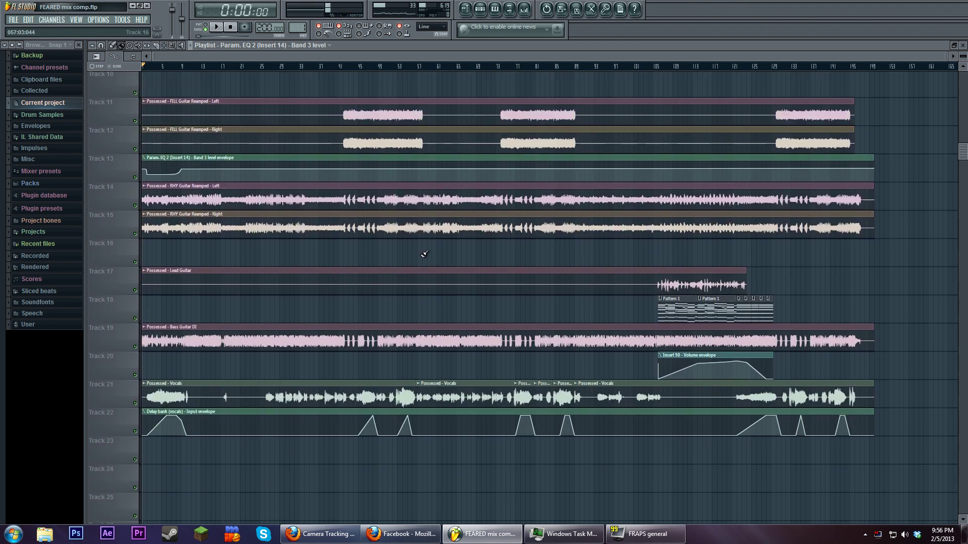
pyautogui.scroll(5, 419, 254)
pyautogui.scroll(1, 419, 254)
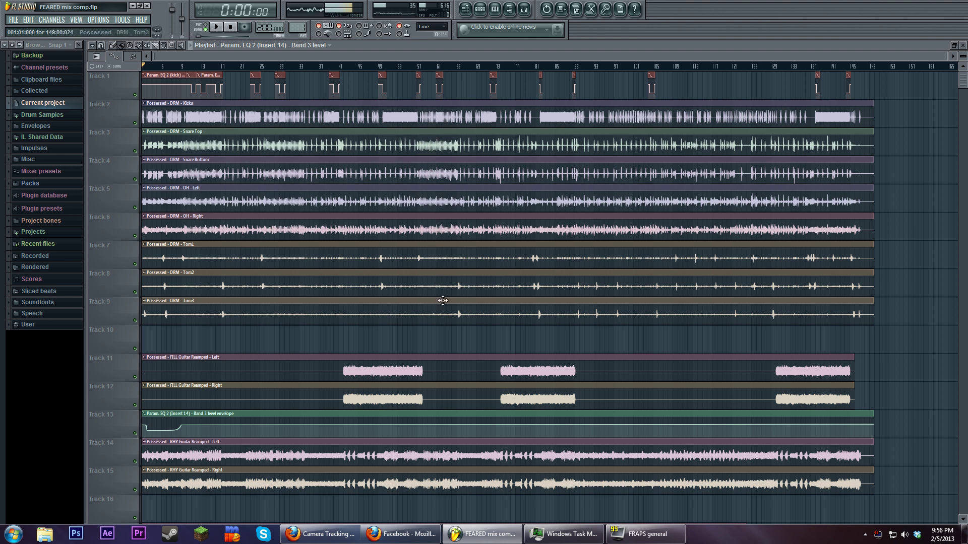
pyautogui.scroll(-6, 426, 194)
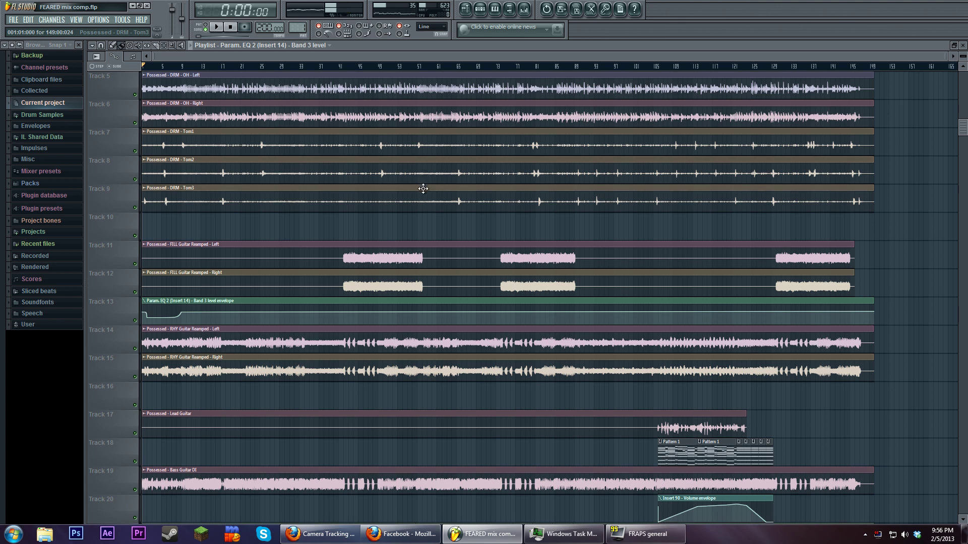
pyautogui.scroll(-4, 431, 255)
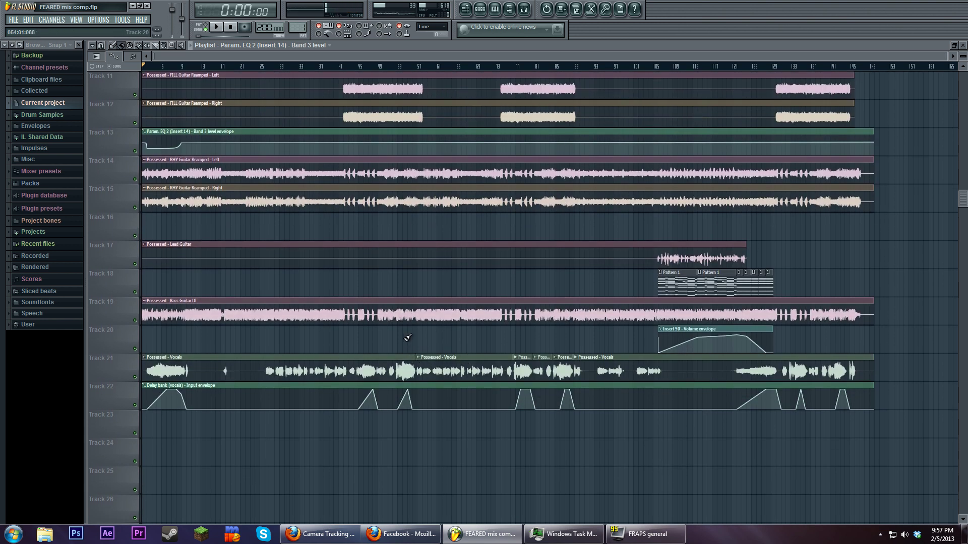
pyautogui.scroll(1, 410, 338)
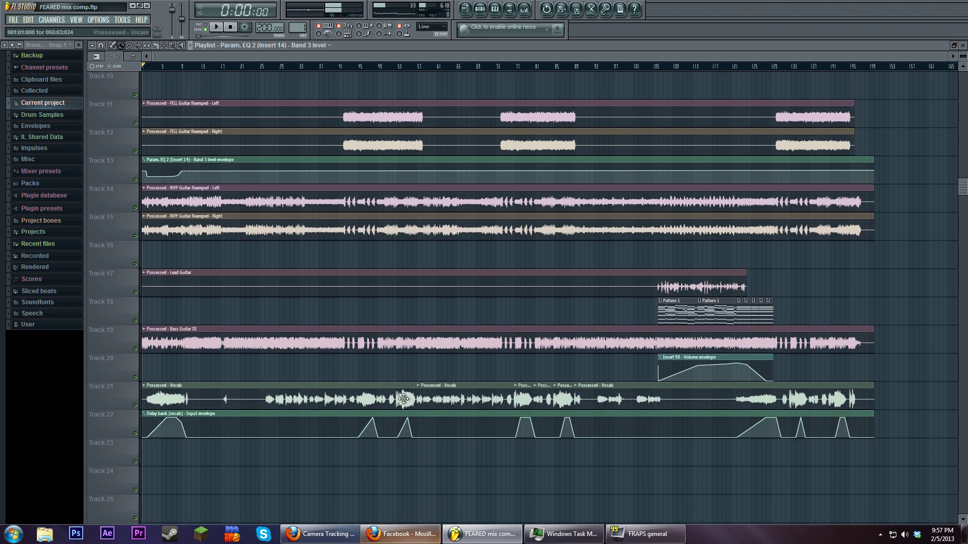
pyautogui.scroll(2, 403, 398)
pyautogui.scroll(4, 403, 398)
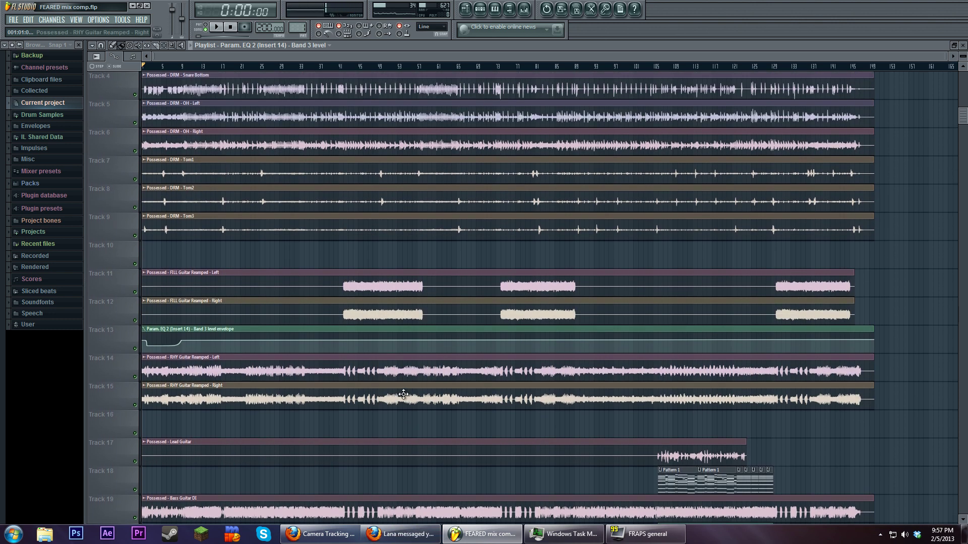
pyautogui.scroll(3, 403, 394)
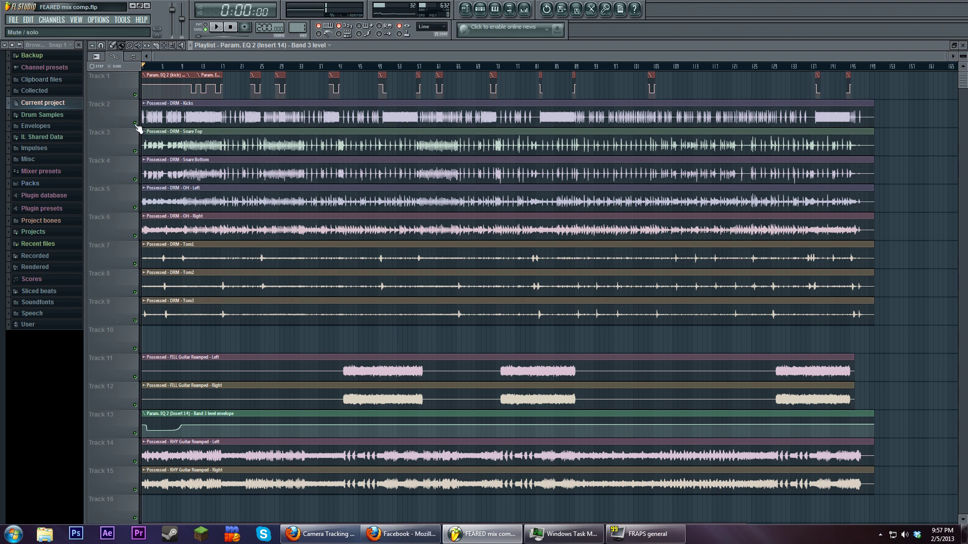
# Limit the active playlist tracks to the drums, and audition the soloed Kicks track.
pyautogui.rightClick(135, 95)
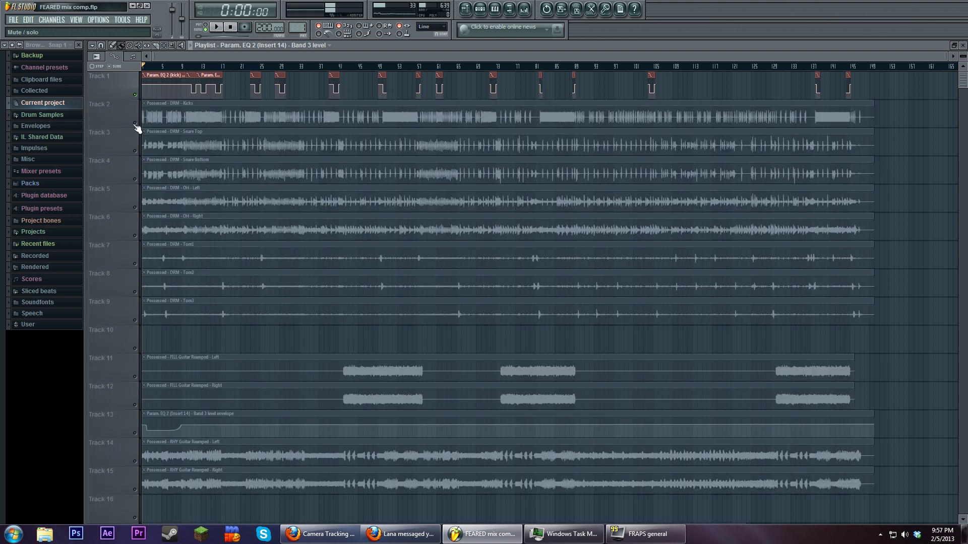
pyautogui.moveTo(135, 123); pyautogui.dragTo(141, 328)
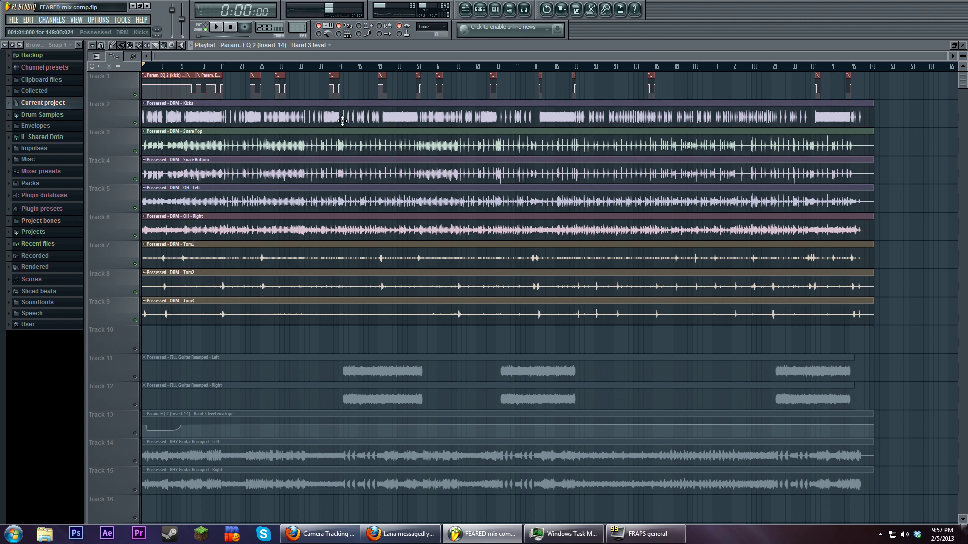
pyautogui.rightClick(135, 123)
pyautogui.press('space')
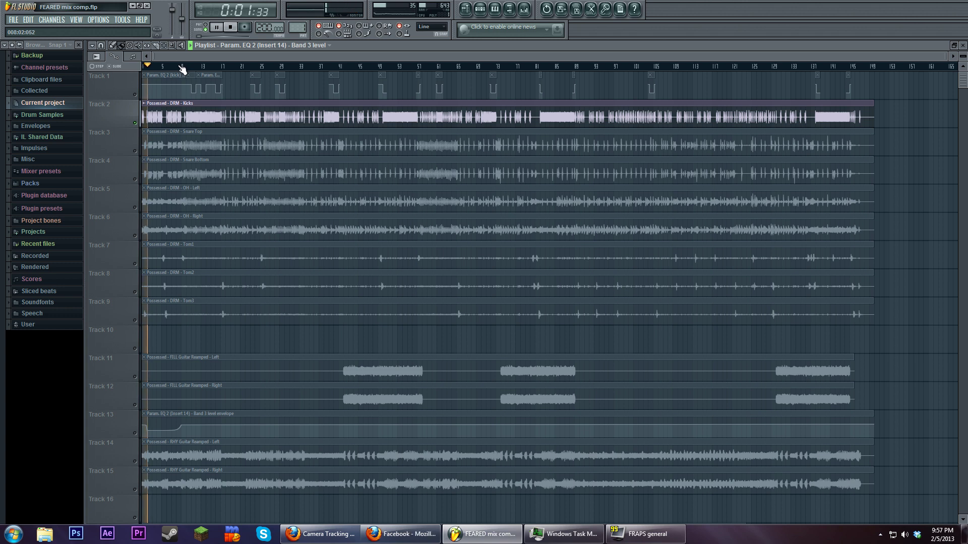
pyautogui.press('space')
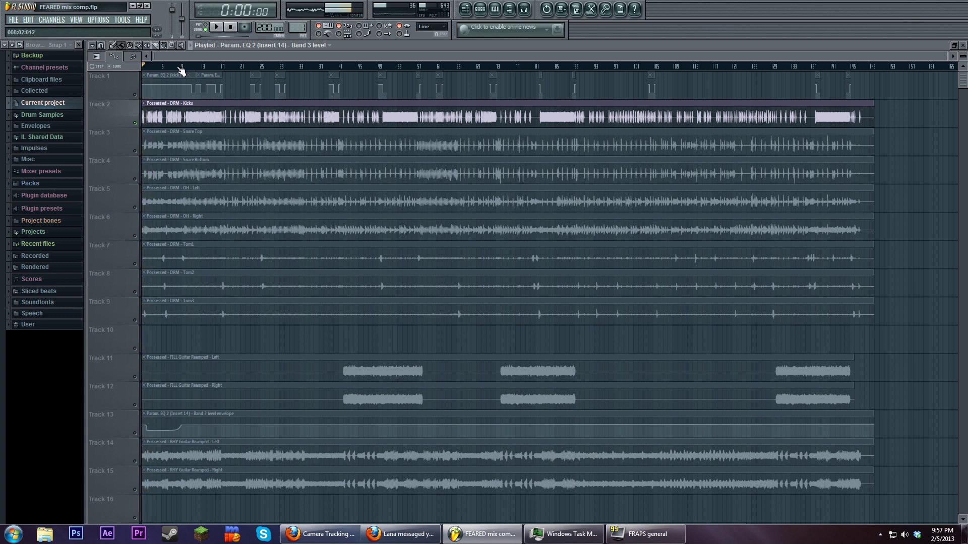
pyautogui.rightClick(136, 122)
pyautogui.rightClick(136, 122)
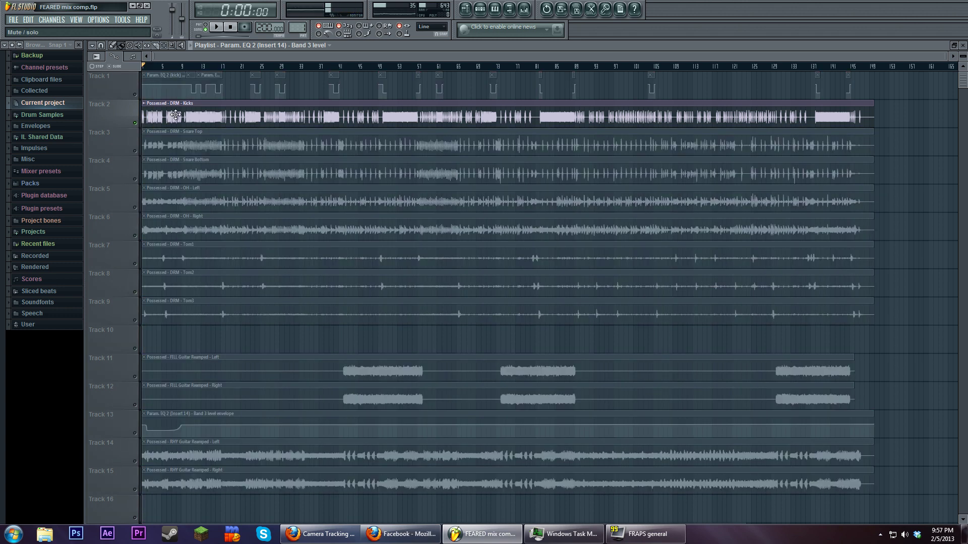
# Bypass the effects on the mixer's kick and drums channels and play the unprocessed kick.
pyautogui.press('F9')
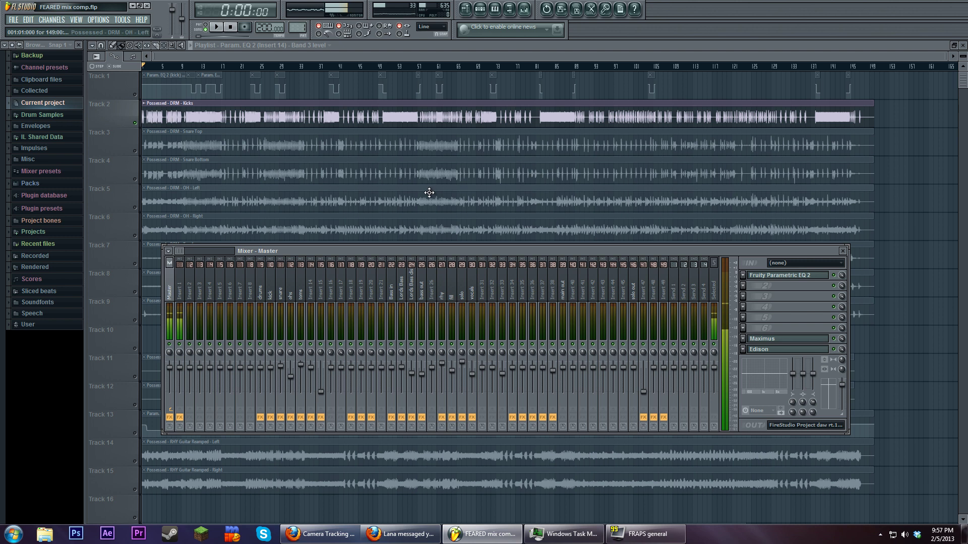
pyautogui.click(271, 293)
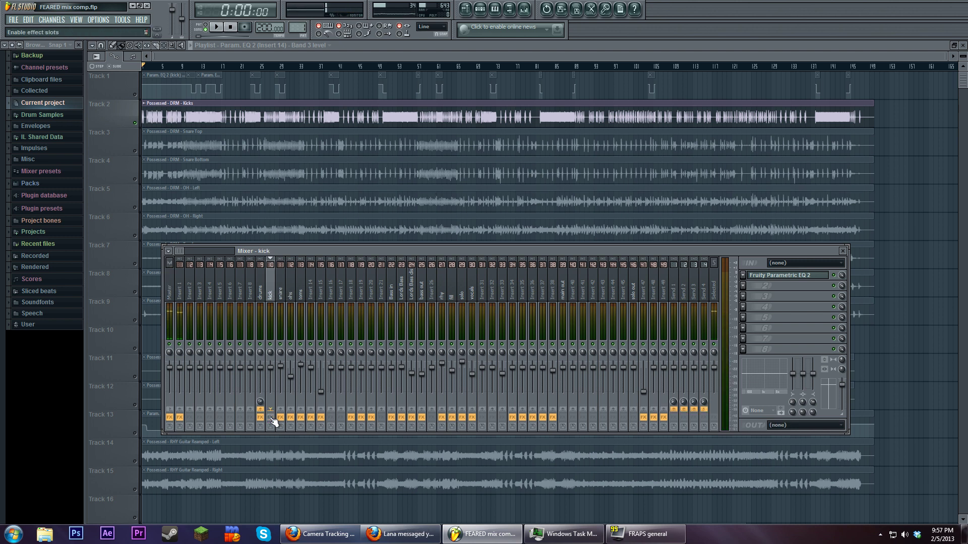
pyautogui.press('space')
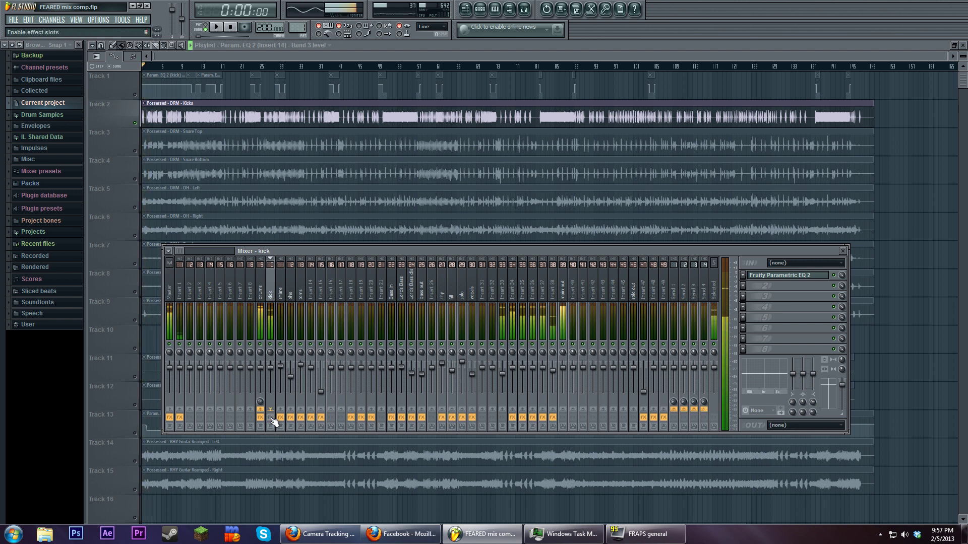
pyautogui.click(261, 419)
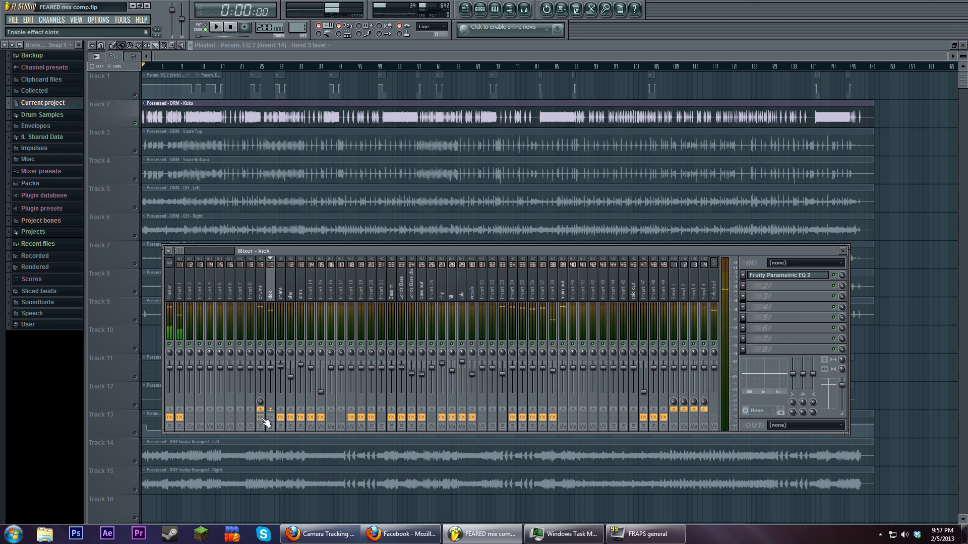
pyautogui.press('space')
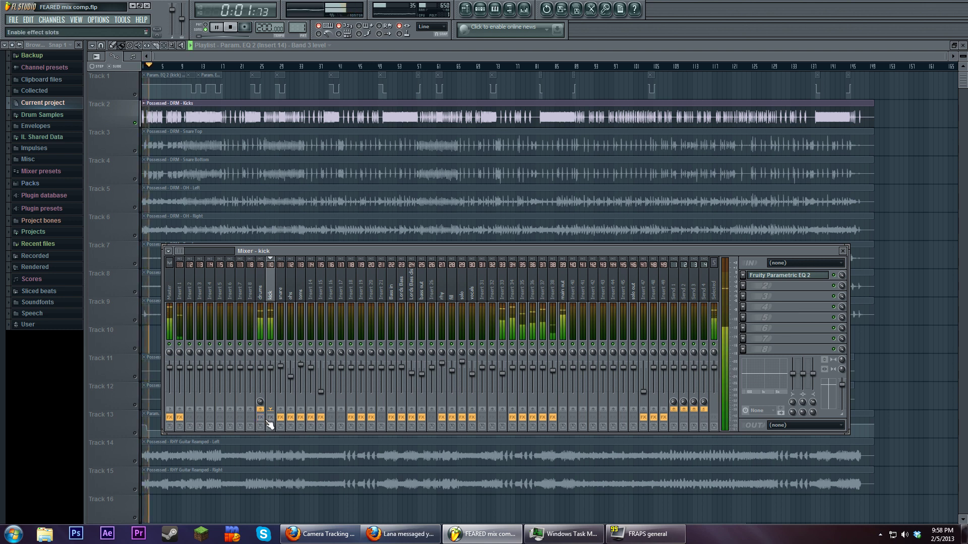
pyautogui.press('space')
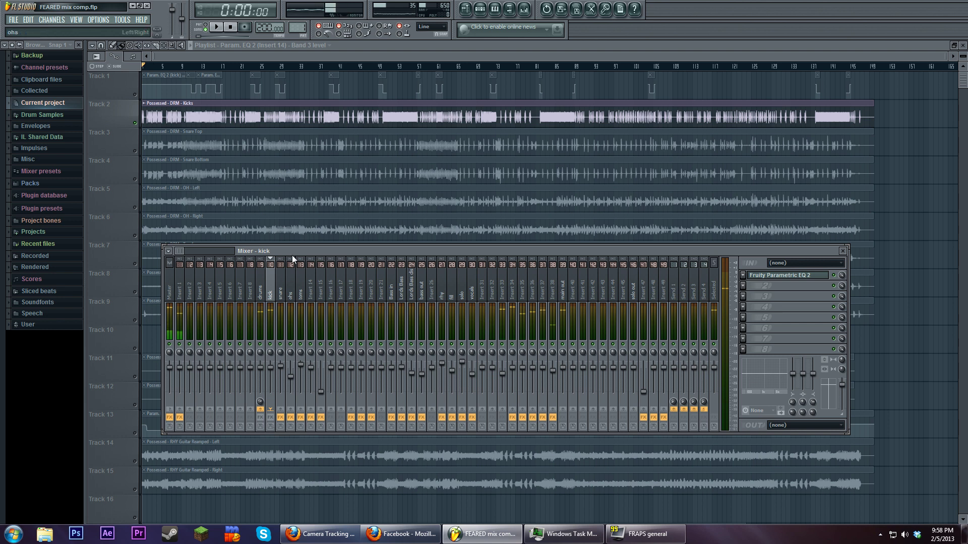
# Inspect the drums channel's Maximus settings and re-enable the effects on the drums and kick channels.
pyautogui.click(263, 291)
pyautogui.click(770, 278)
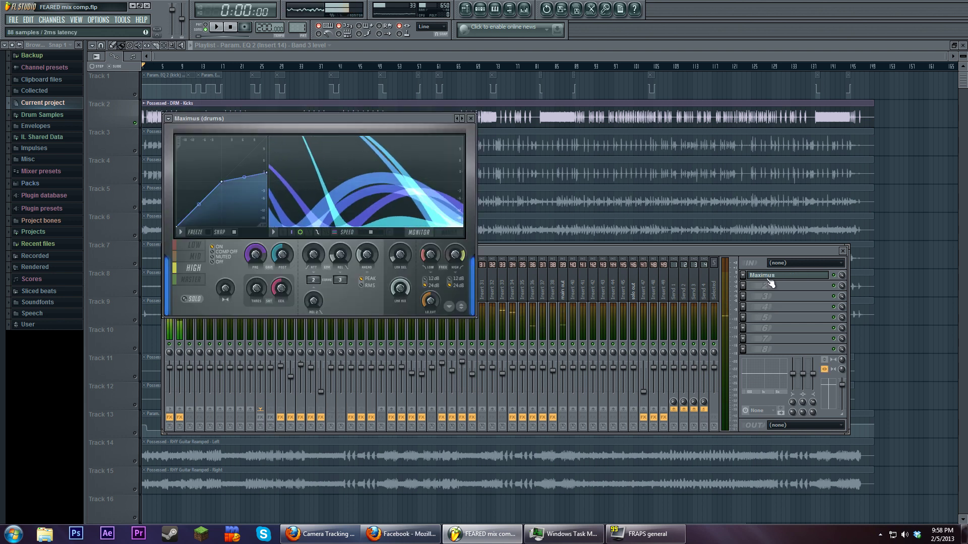
pyautogui.click(770, 278)
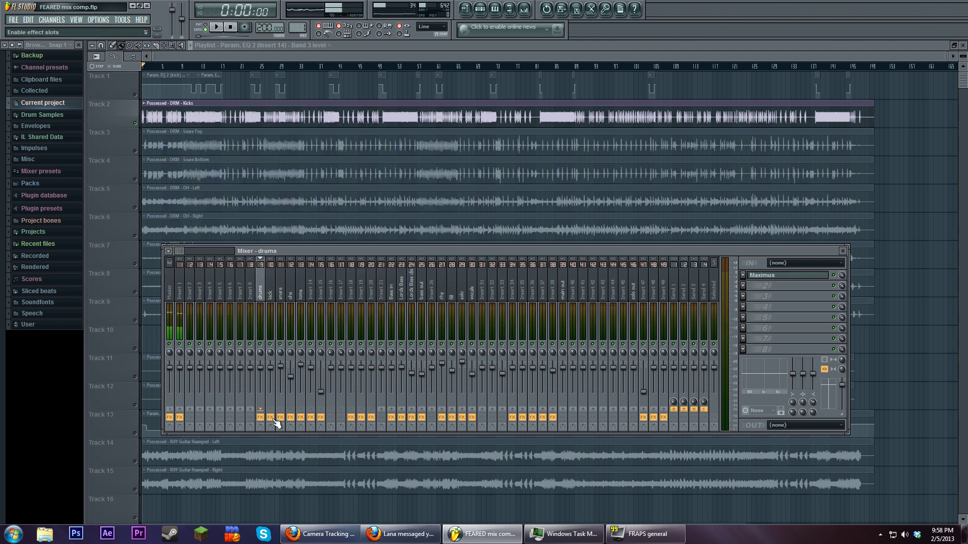
# Play the processed kick while comparing the kick channel's Fruity Parametric EQ 2 curve with its spare state.
pyautogui.click(270, 290)
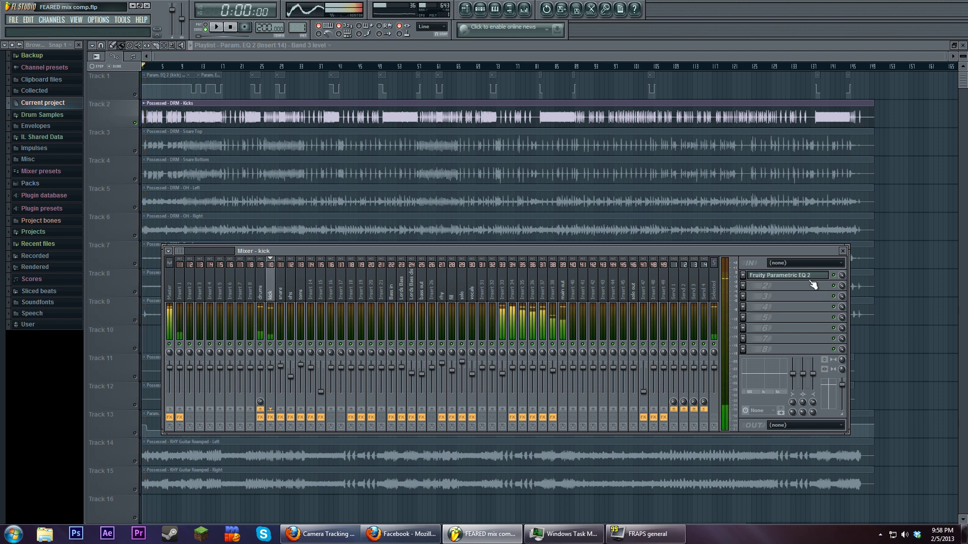
pyautogui.click(812, 280)
pyautogui.press('space')
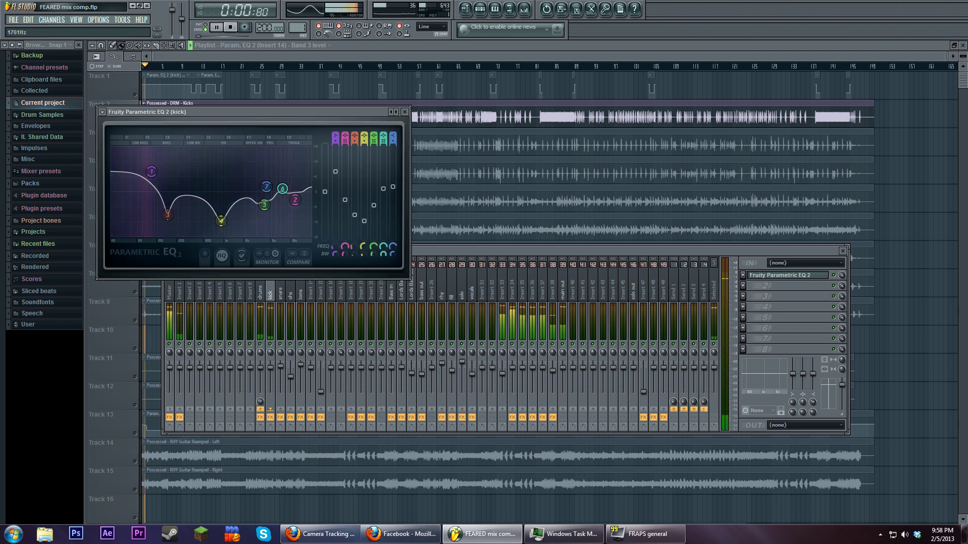
pyautogui.click(306, 255)
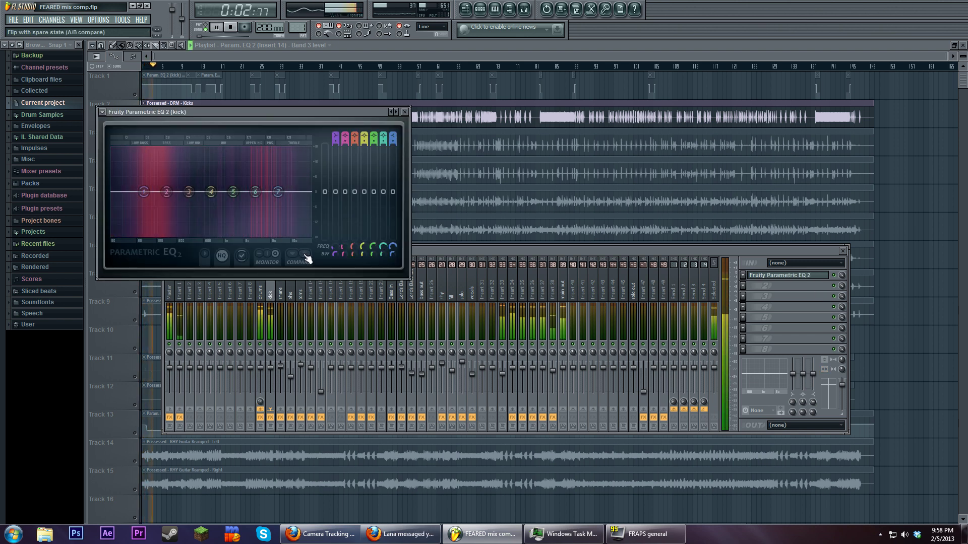
pyautogui.click(305, 257)
pyautogui.press('space')
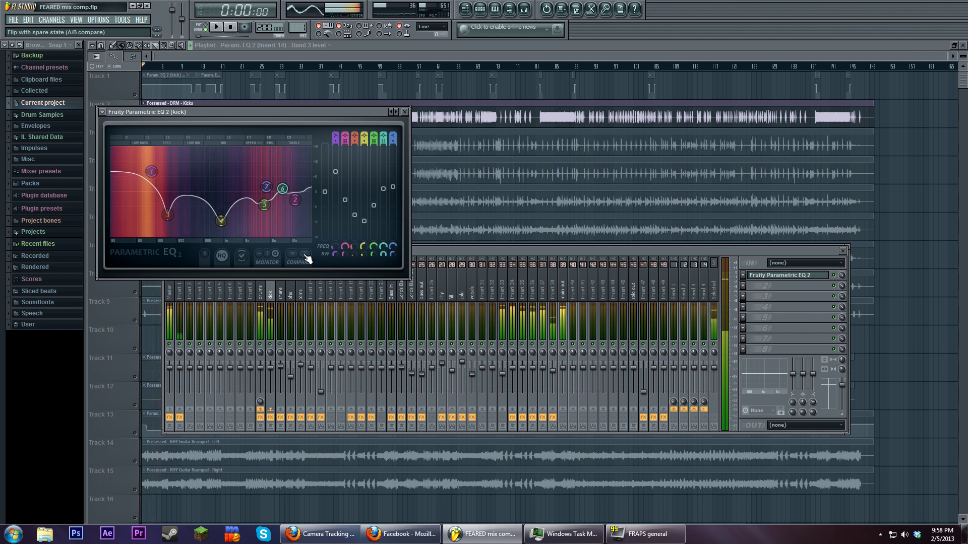
# Activate the kick EQ automation track and play from about bar 9 while watching the kick's Fruity Parametric EQ 2.
pyautogui.click(203, 53)
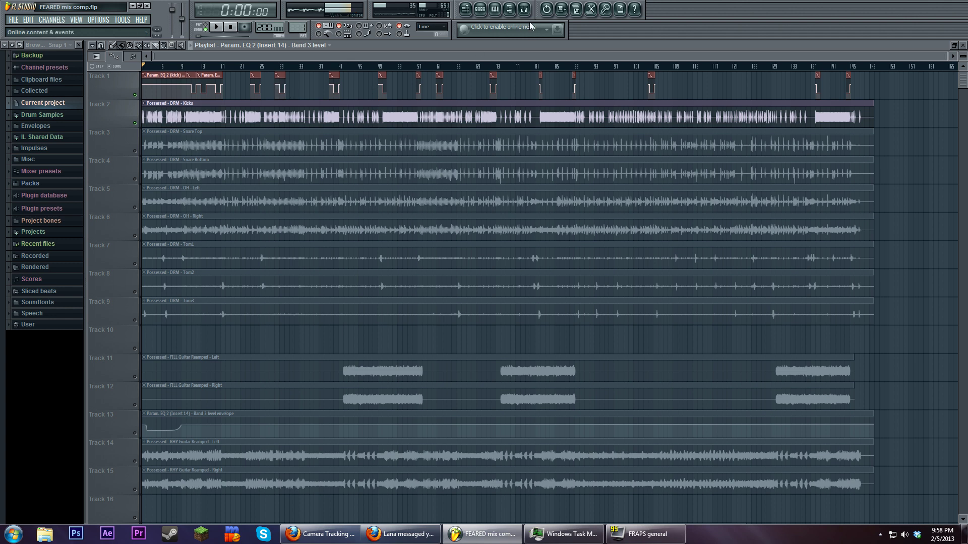
pyautogui.click(524, 9)
pyautogui.click(525, 8)
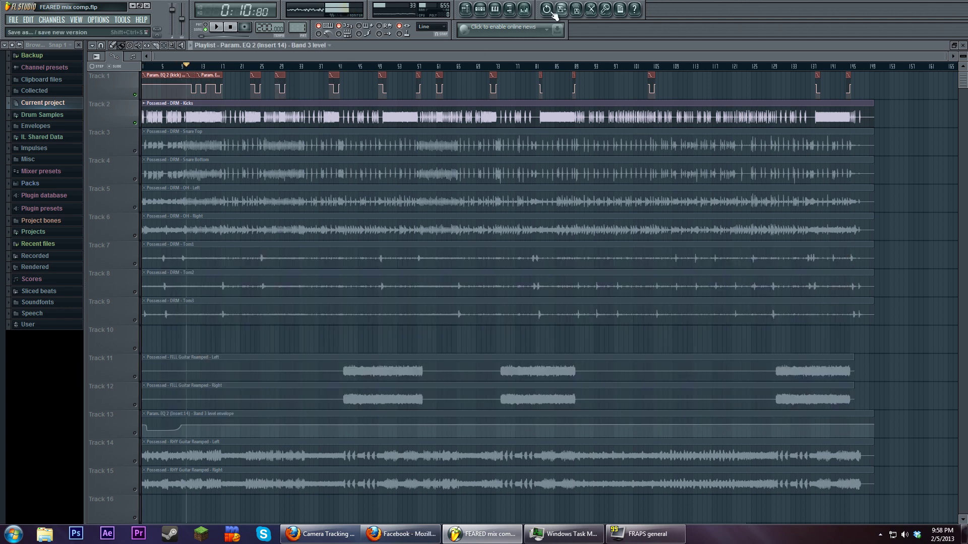
pyautogui.click(524, 9)
pyautogui.click(795, 275)
pyautogui.moveTo(331, 216); pyautogui.dragTo(312, 192)
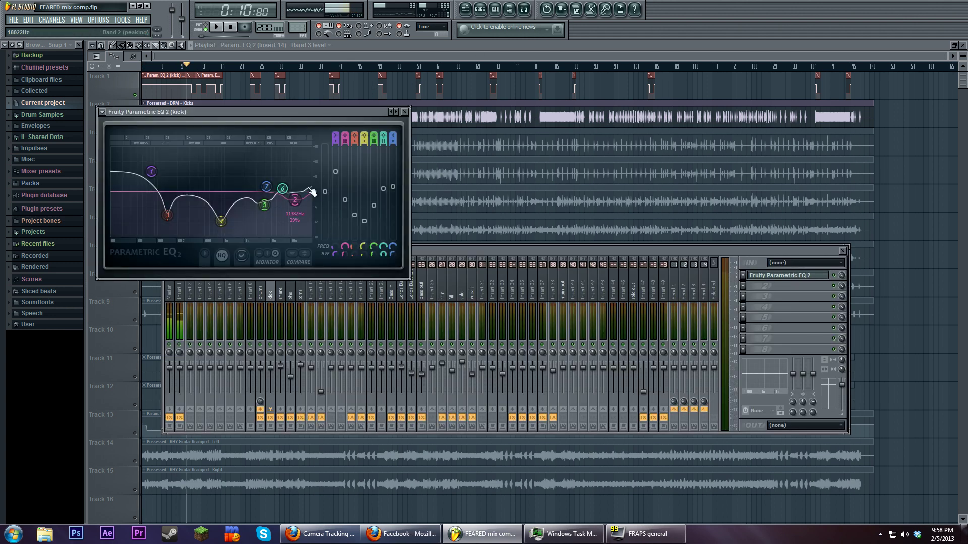
pyautogui.press('space')
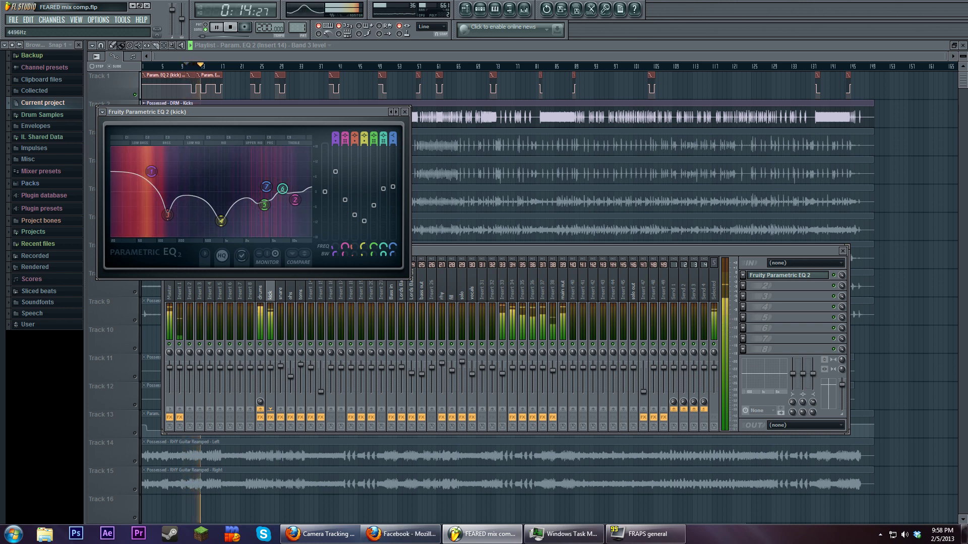
pyautogui.press('space')
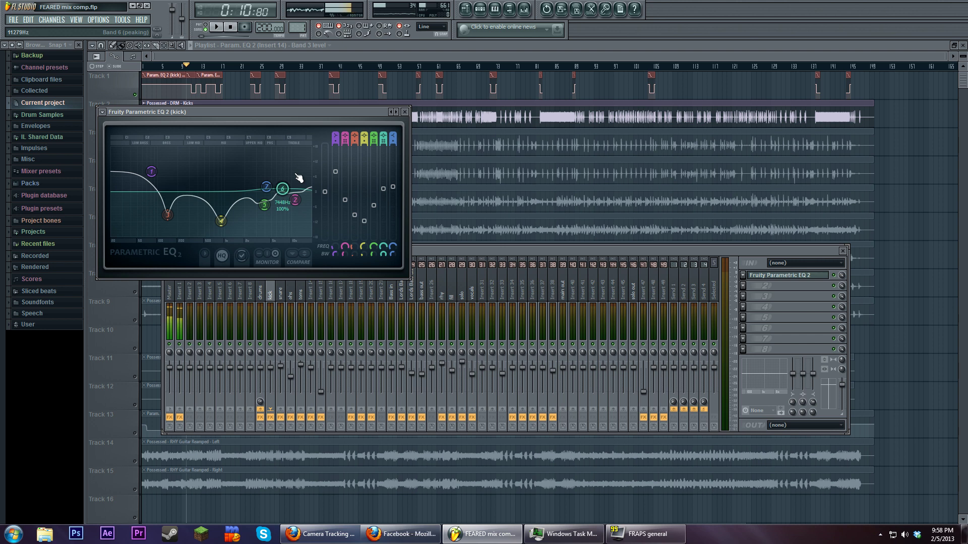
pyautogui.click(404, 112)
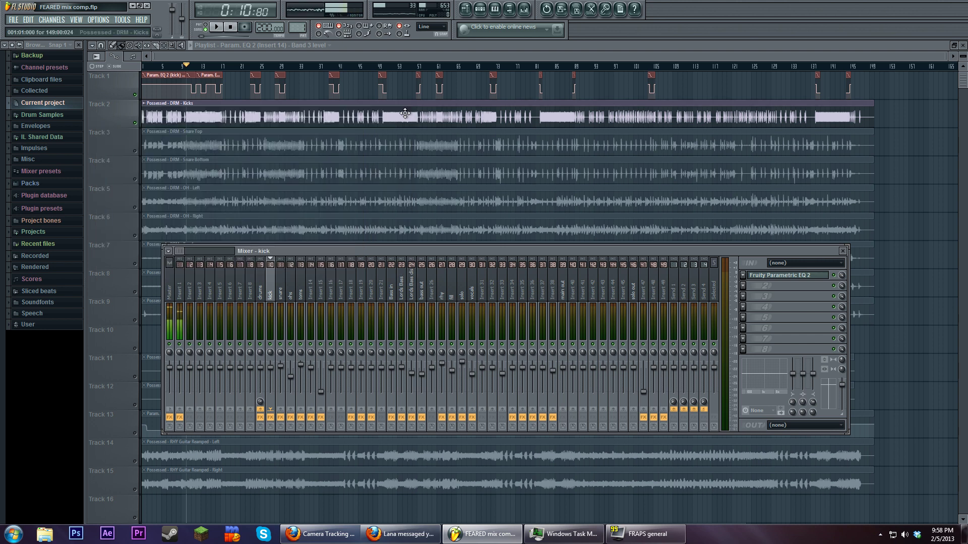
pyautogui.press('F9')
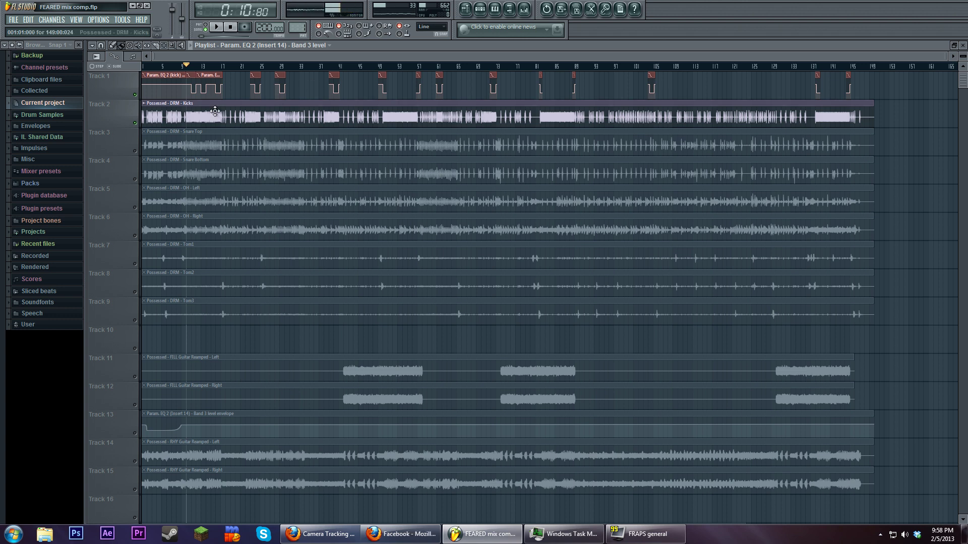
# Solo the Snare Top and Snare Bottom tracks, and inspect the snare and Insert 15 mixer channels.
pyautogui.click(143, 151)
pyautogui.keyDown('shift'); pyautogui.click(142, 179); pyautogui.keyUp('shift')
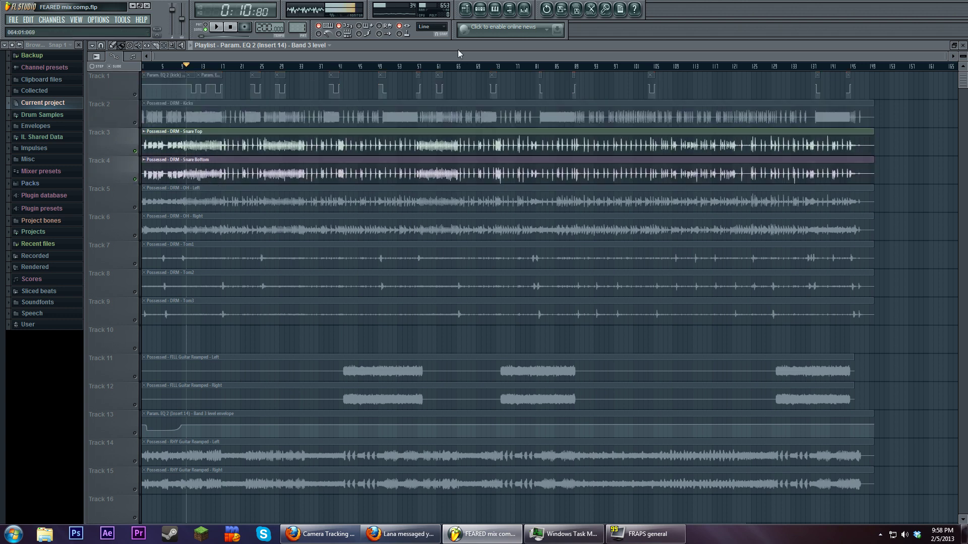
pyautogui.click(523, 8)
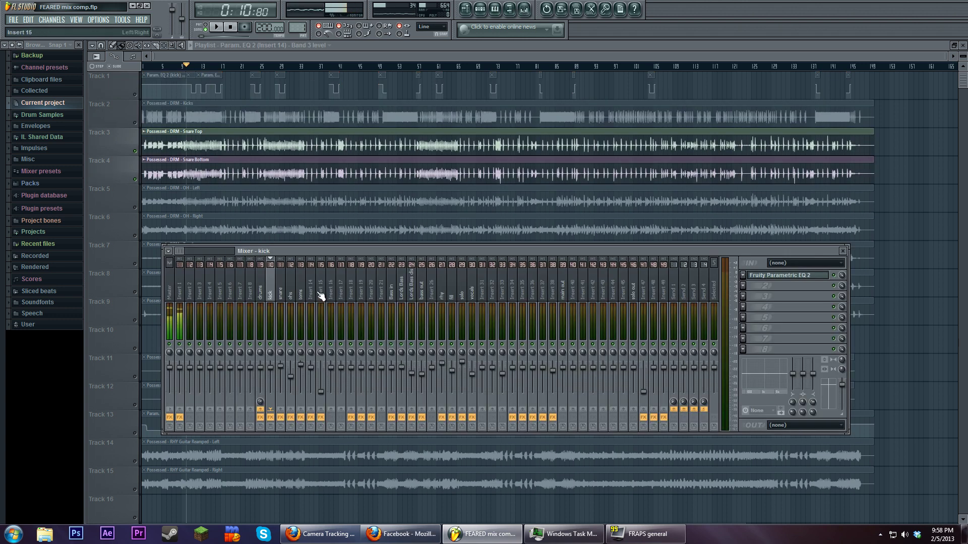
pyautogui.click(279, 286)
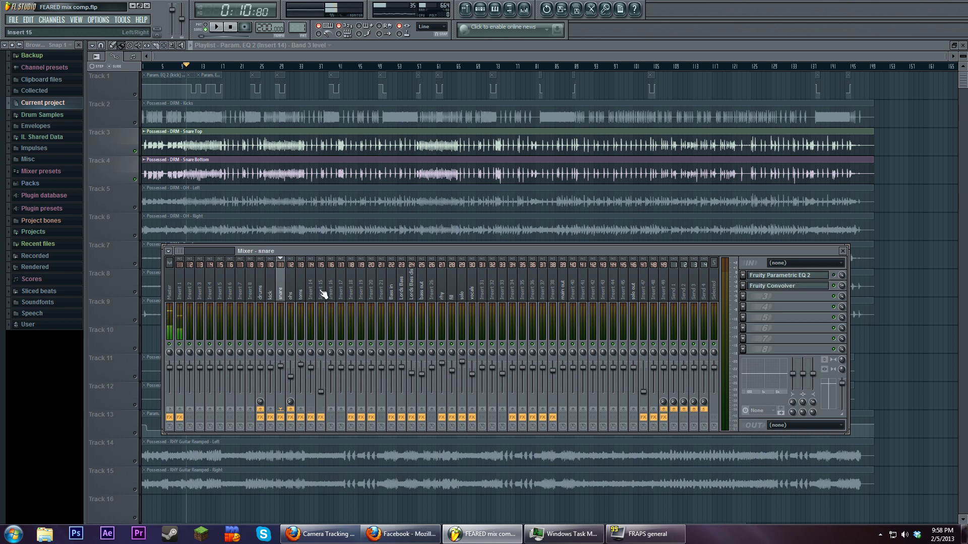
pyautogui.click(320, 294)
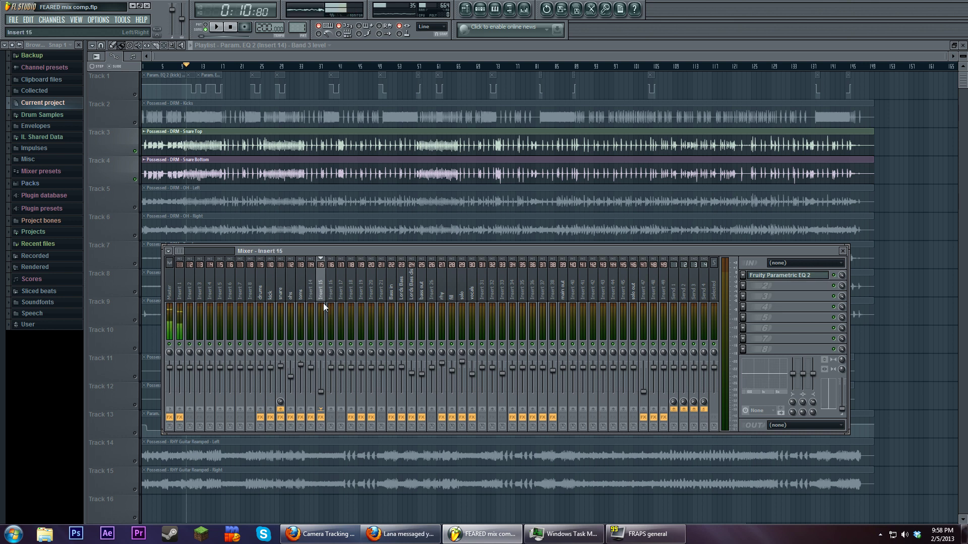
# Play the snare while comparing the curve of Insert 14's second Fruity Parametric EQ 2 with its spare state.
pyautogui.click(311, 293)
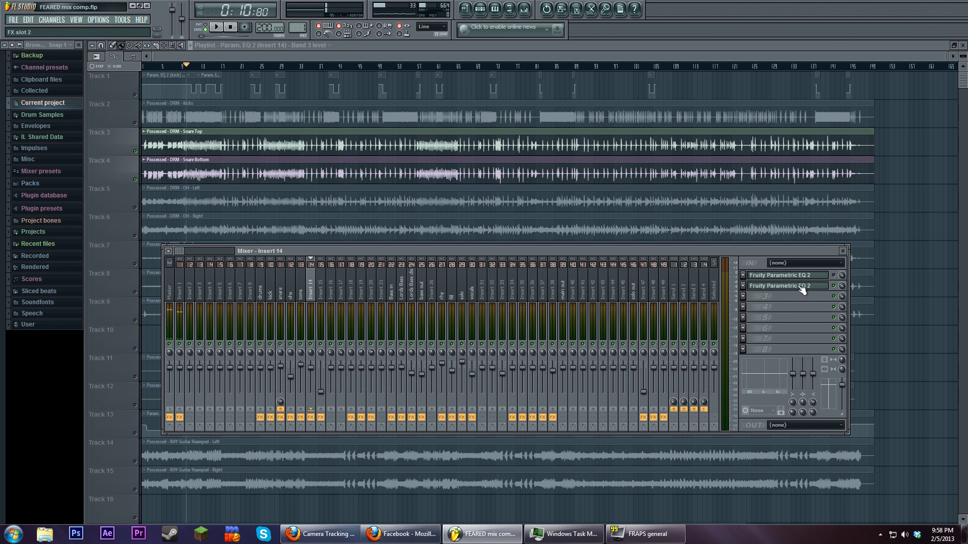
pyautogui.click(801, 286)
pyautogui.press('space')
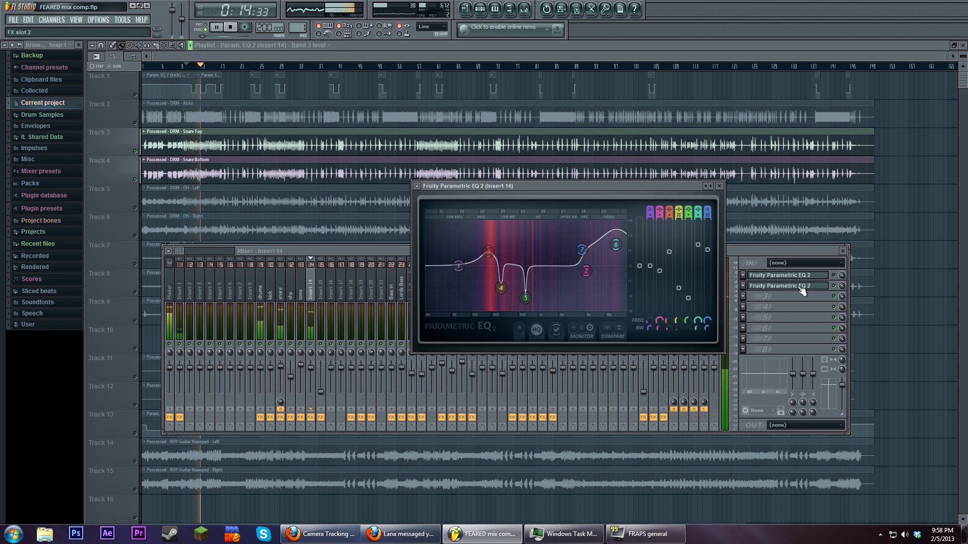
pyautogui.click(622, 330)
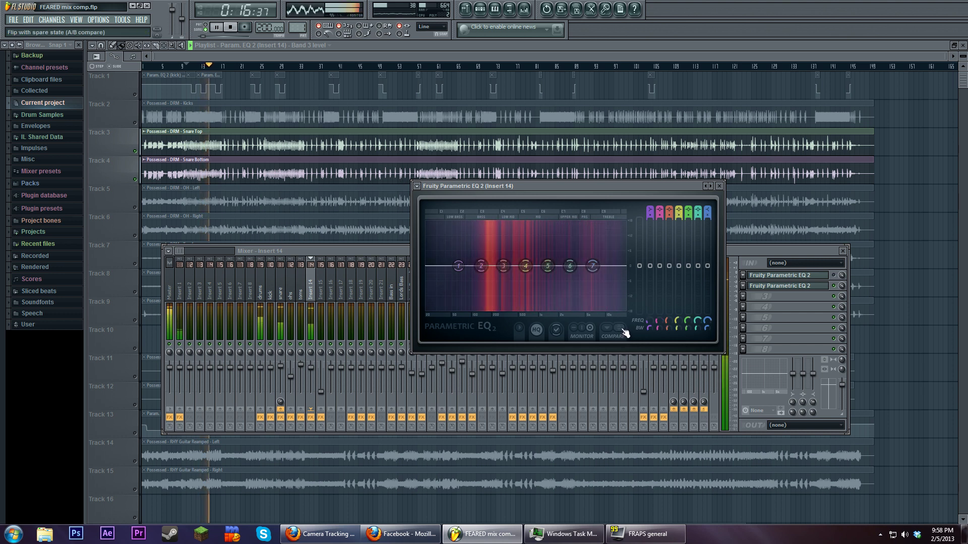
pyautogui.click(623, 330)
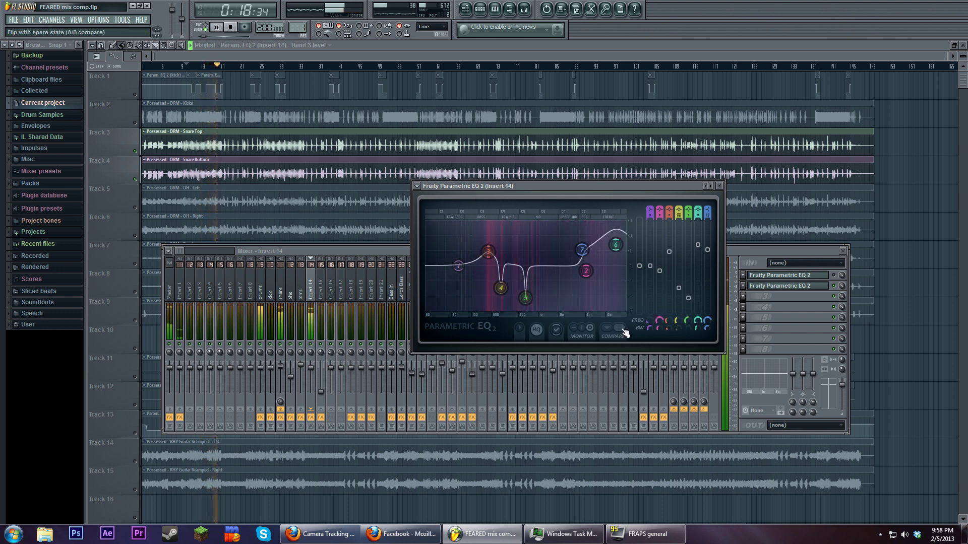
# Play the snare while bypassing and re-enabling the drums channel's effects, and return to the playlist.
pyautogui.click(261, 417)
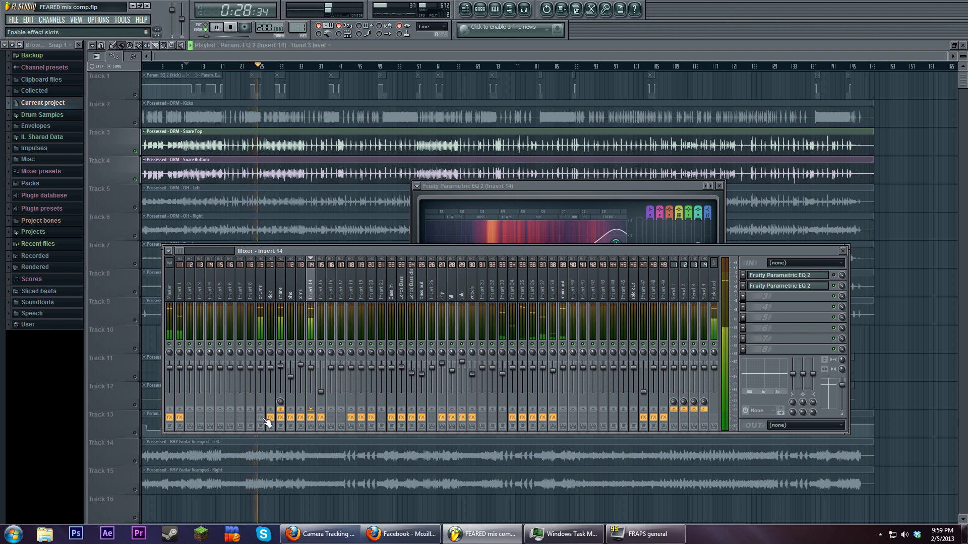
pyautogui.click(541, 186)
pyautogui.press('space')
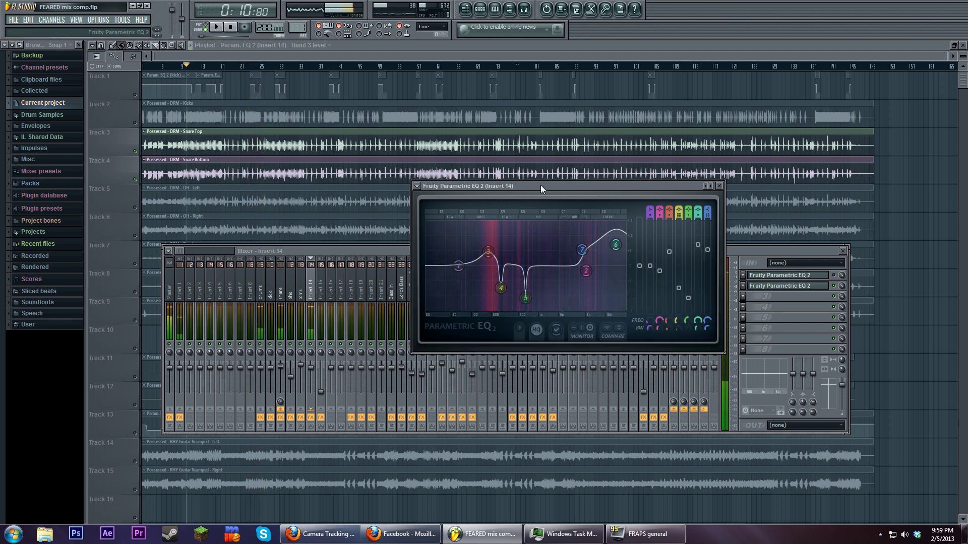
pyautogui.click(221, 57)
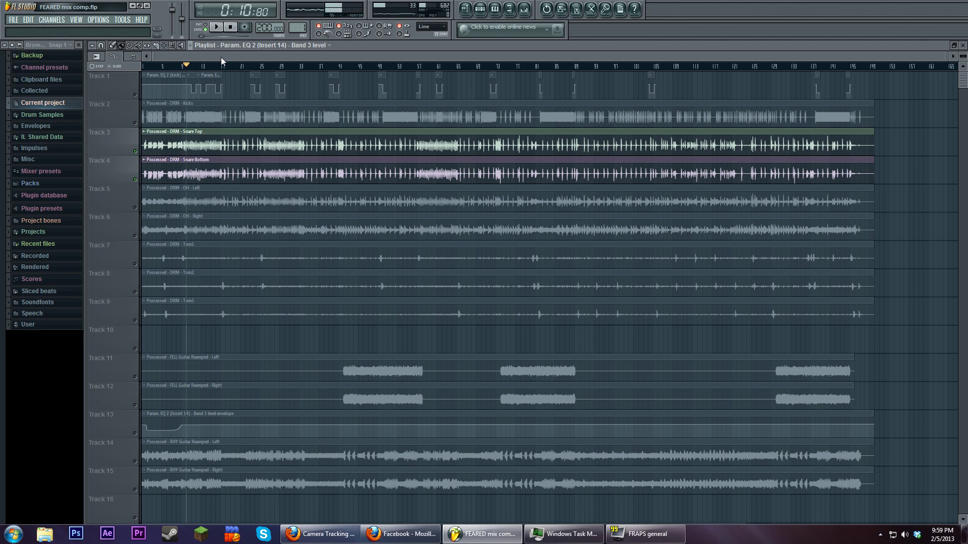
# Solo the OH Left and OH Right tracks, and unmute the Tom1, Tom2, Tom3 and Kicks tracks.
pyautogui.rightClick(135, 207)
pyautogui.click(135, 236)
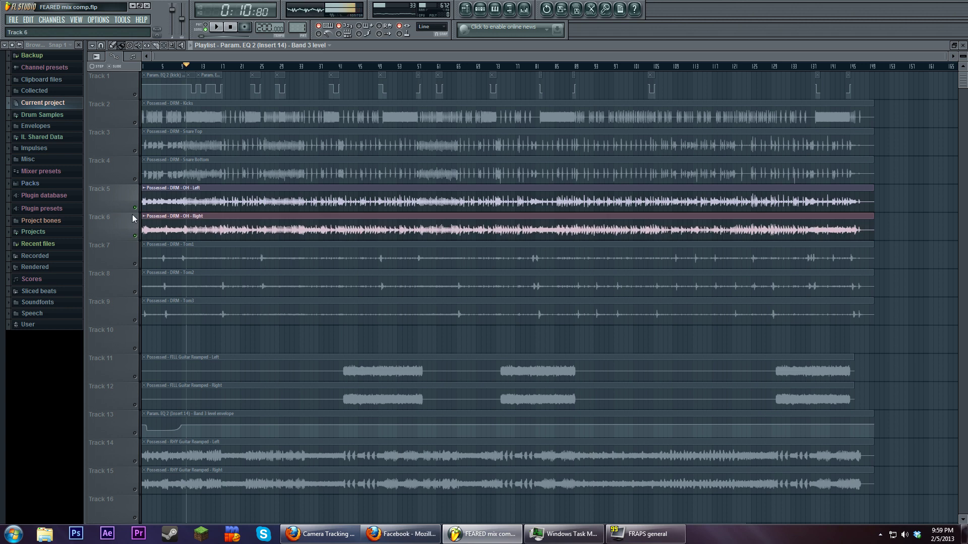
pyautogui.click(135, 264)
pyautogui.click(135, 292)
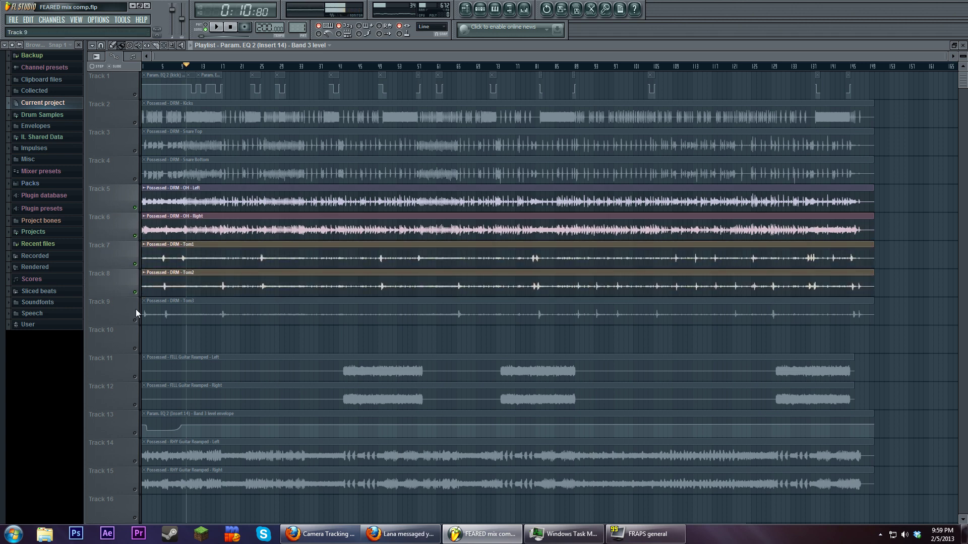
pyautogui.click(135, 320)
pyautogui.click(135, 123)
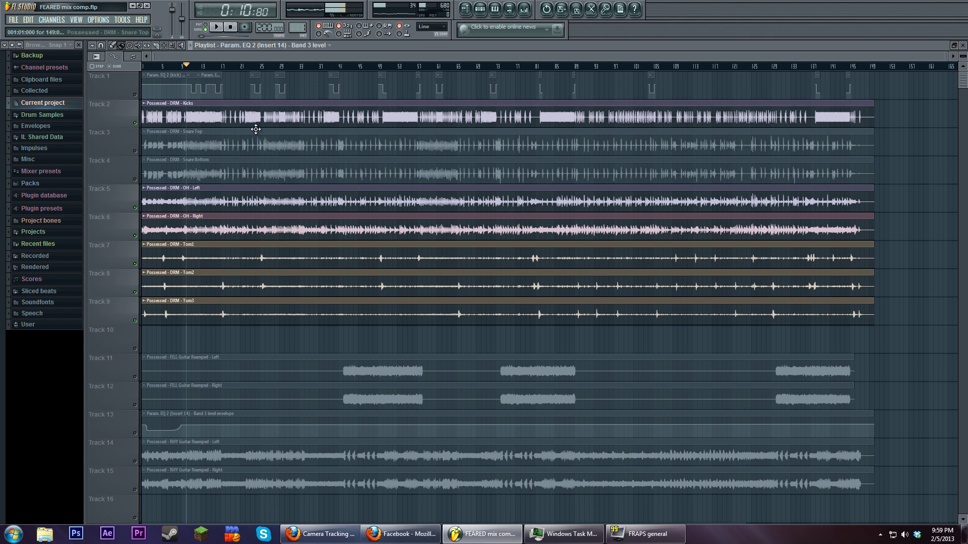
# Examine the drum waveforms up close around bars 32 and 52, comparing kick and snare hits with the overheads.
pyautogui.scroll(3, 260, 141)
pyautogui.scroll(8, 402, 138)
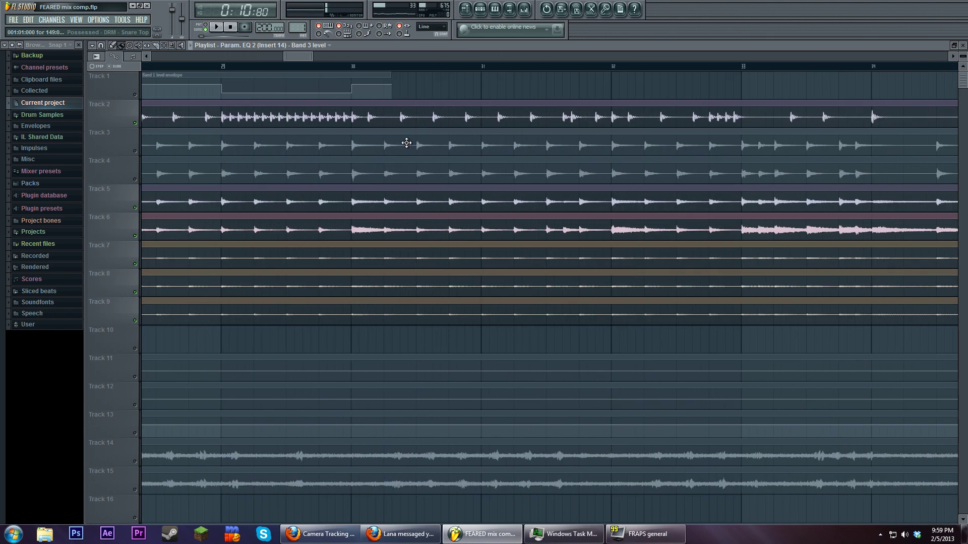
pyautogui.scroll(5, 317, 147)
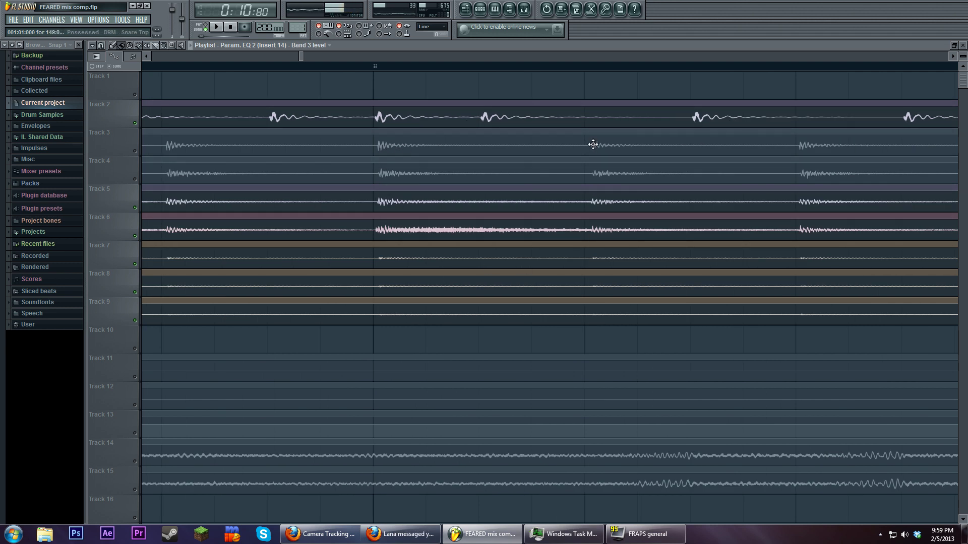
pyautogui.scroll(-2, 381, 196)
pyautogui.scroll(-4, 381, 196)
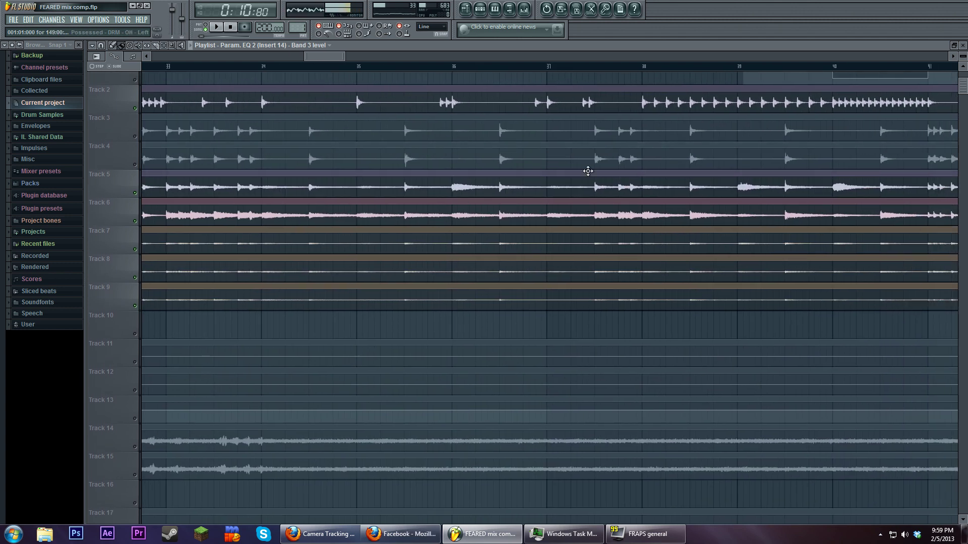
pyautogui.scroll(-6, 540, 157)
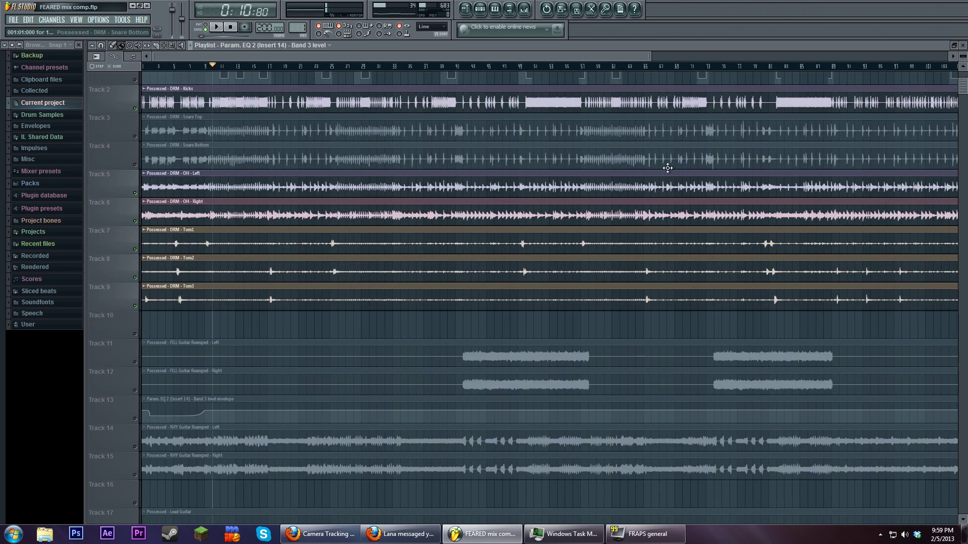
pyautogui.moveTo(667, 168); pyautogui.dragTo(389, 188)
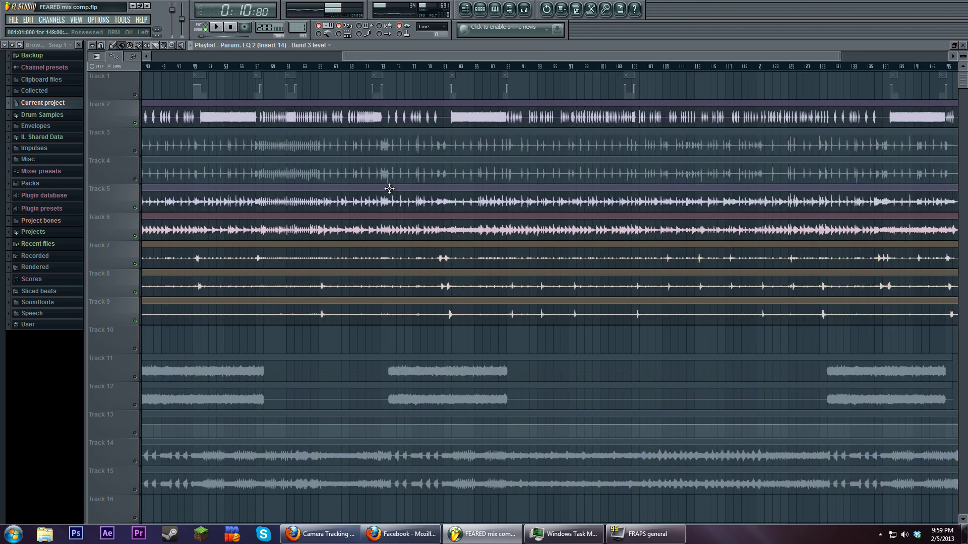
pyautogui.hscroll(-6, 389, 188)
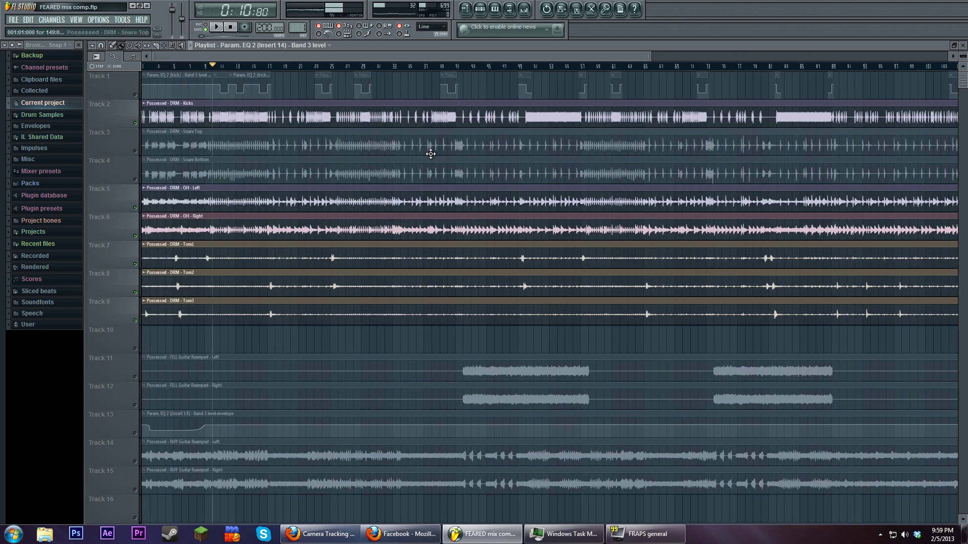
pyautogui.scroll(8, 431, 154)
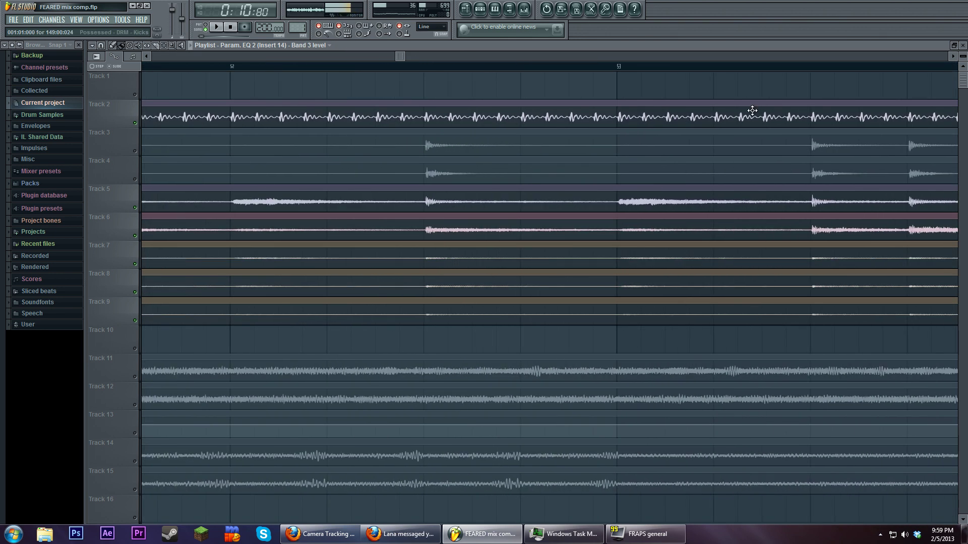
pyautogui.scroll(-8, 383, 234)
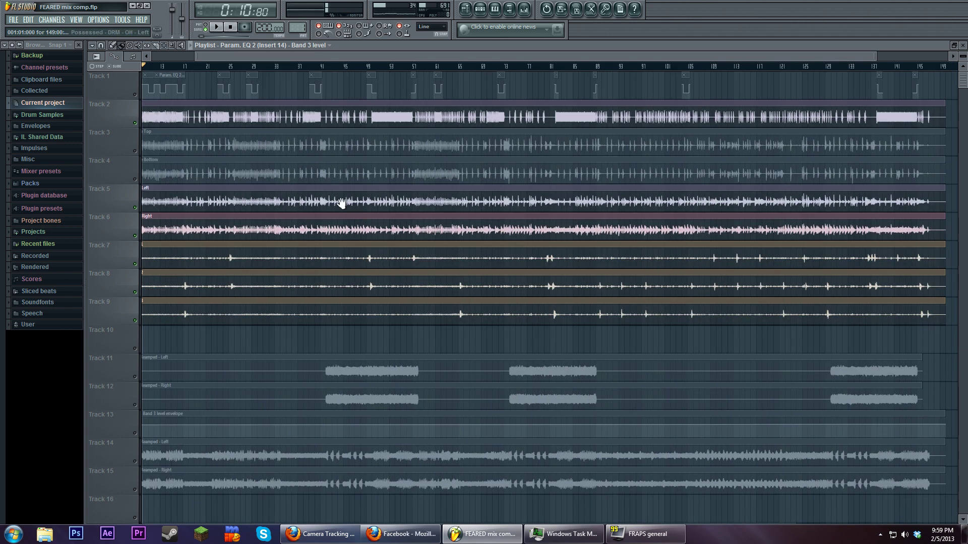
pyautogui.scroll(1, 341, 203)
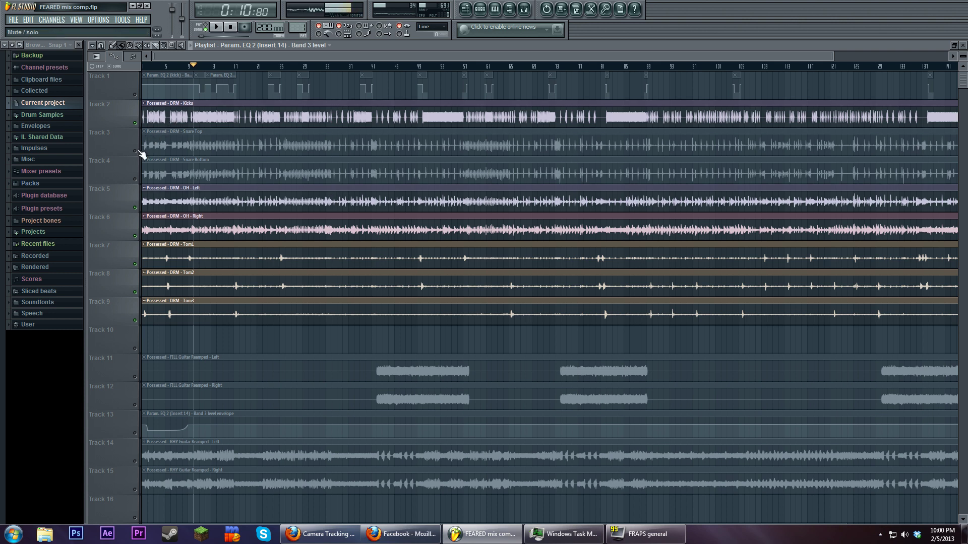
# Solo the Snare Top and Snare Bottom tracks and view the snare mixer channel.
pyautogui.moveTo(142, 154); pyautogui.dragTo(142, 169)
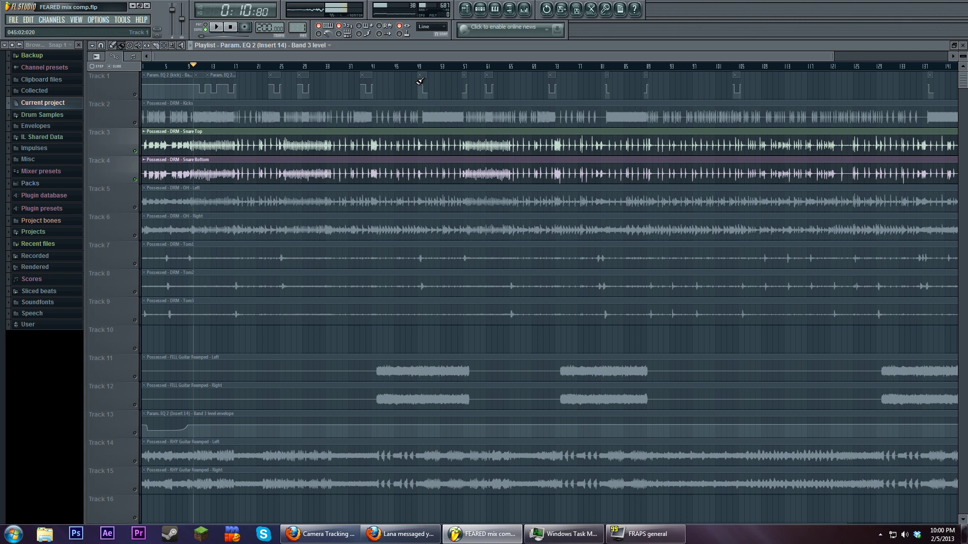
pyautogui.click(532, 8)
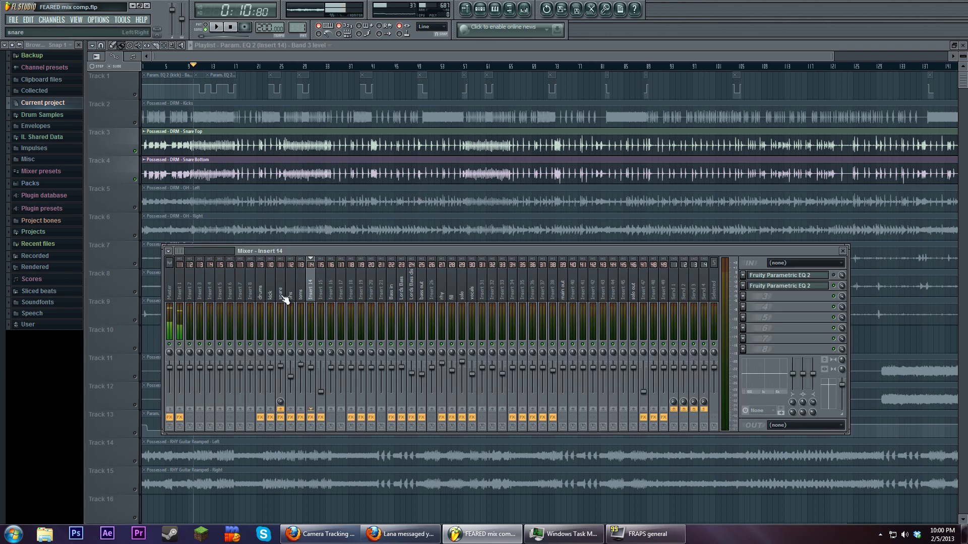
# Solo and play the OH Left and OH Right tracks, and inspect the effects on the ohs mixer channel.
pyautogui.rightClick(128, 186)
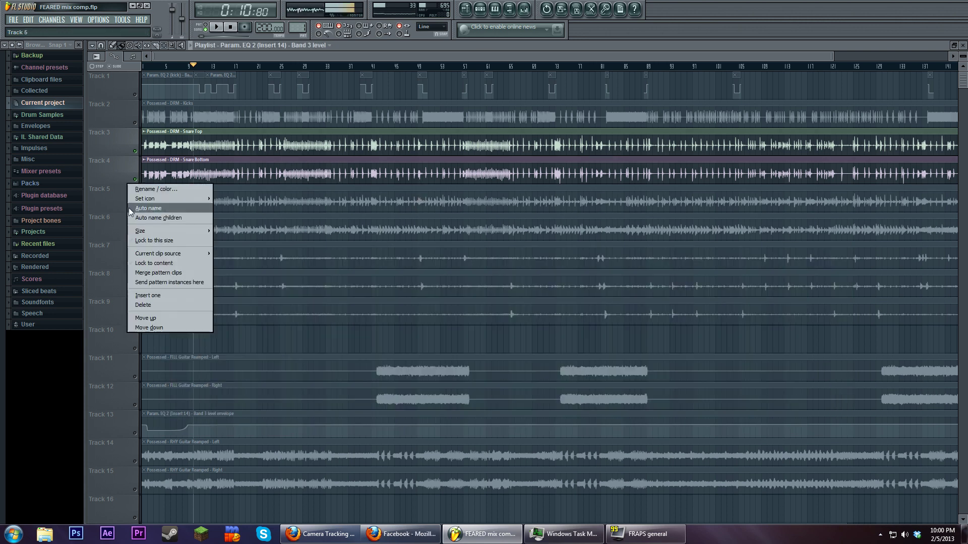
pyautogui.click(131, 209)
pyautogui.moveTo(141, 199); pyautogui.dragTo(143, 224)
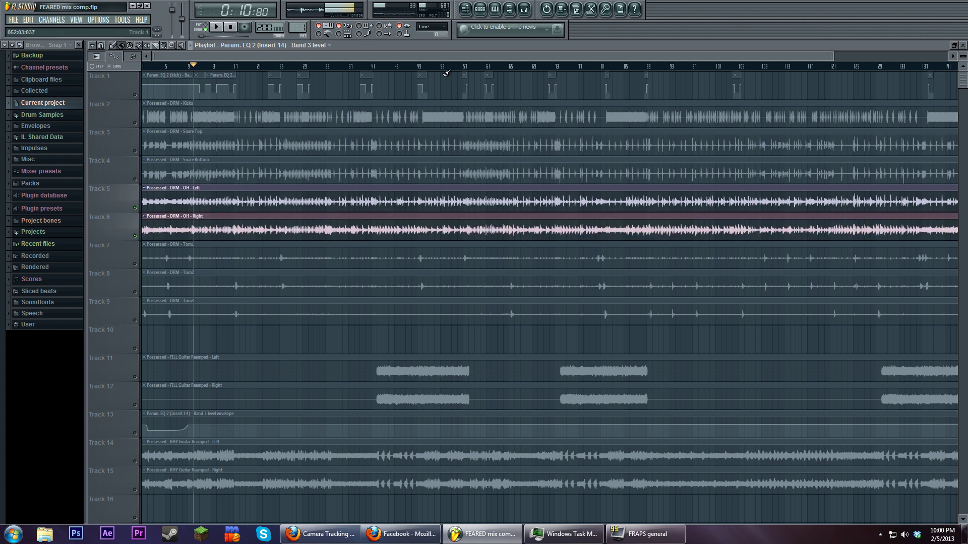
pyautogui.press('space')
pyautogui.click(524, 8)
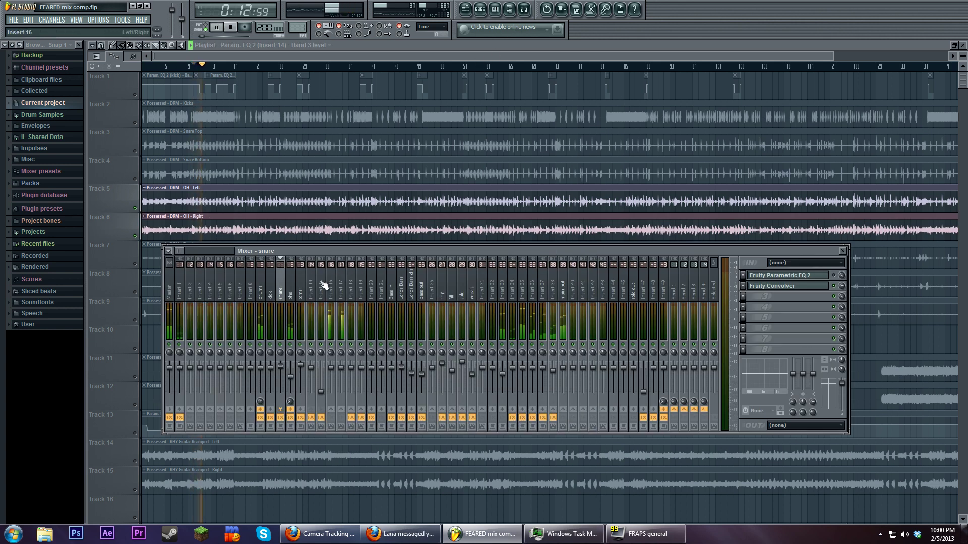
pyautogui.click(291, 282)
pyautogui.press('space')
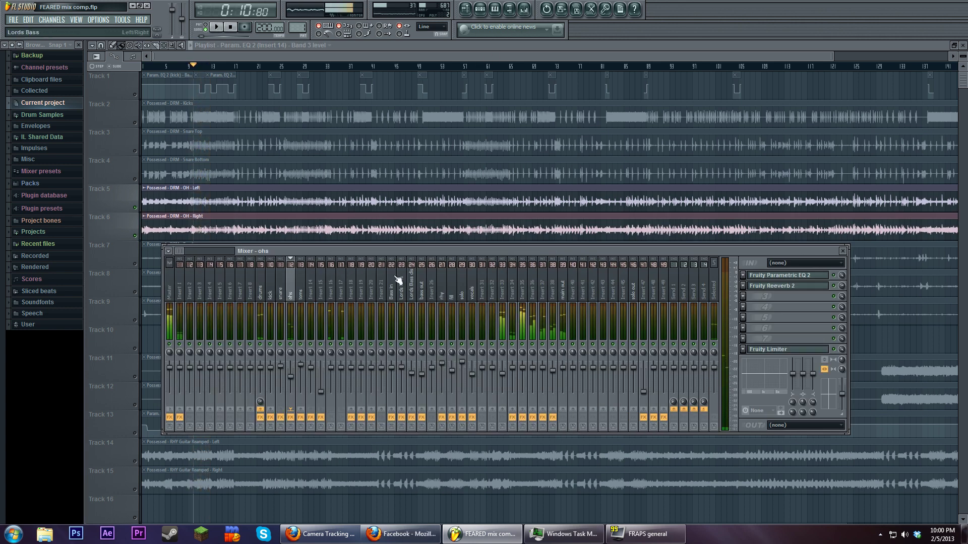
pyautogui.moveTo(378, 250); pyautogui.dragTo(389, 250)
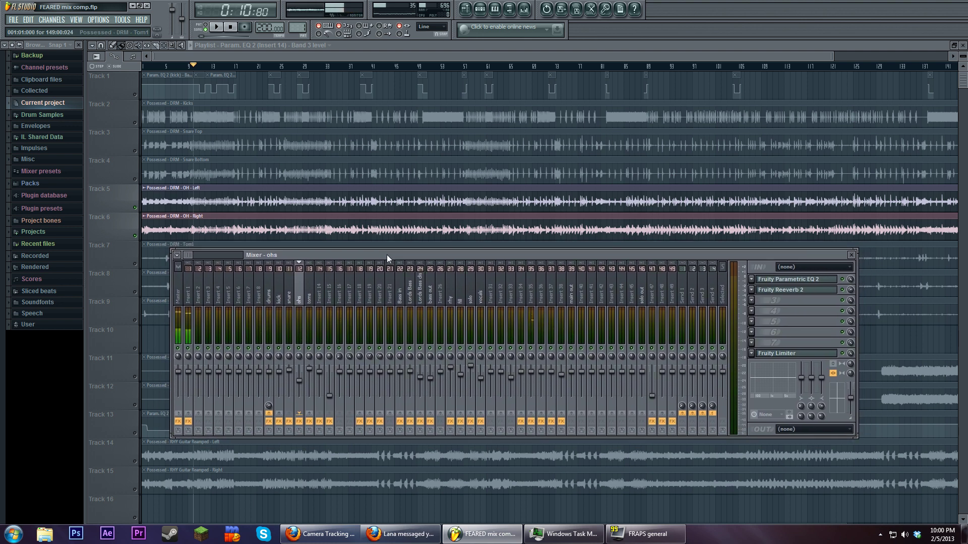
# Unmute the Snare Top and Snare Bottom tracks and play them briefly together with the overheads.
pyautogui.click(135, 151)
pyautogui.click(135, 179)
pyautogui.press('space')
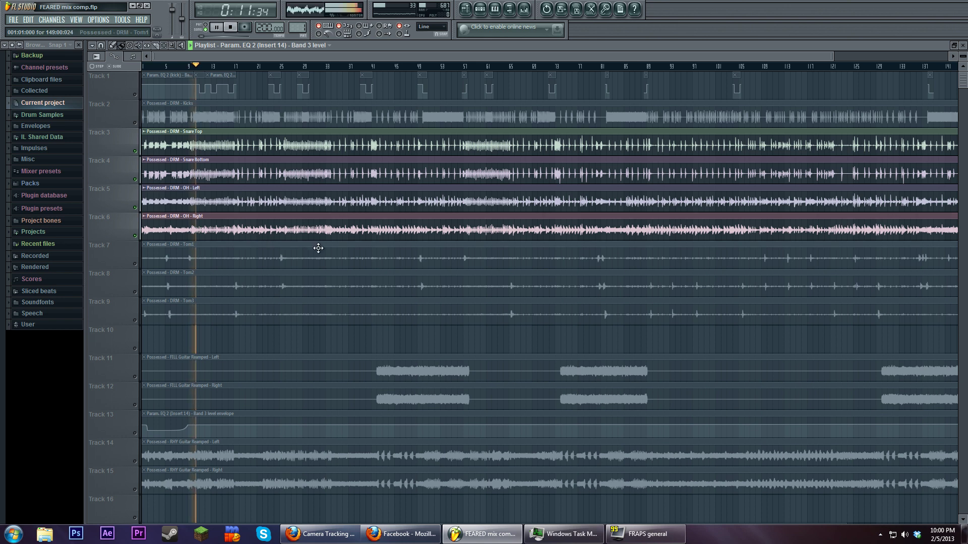
pyautogui.press('space')
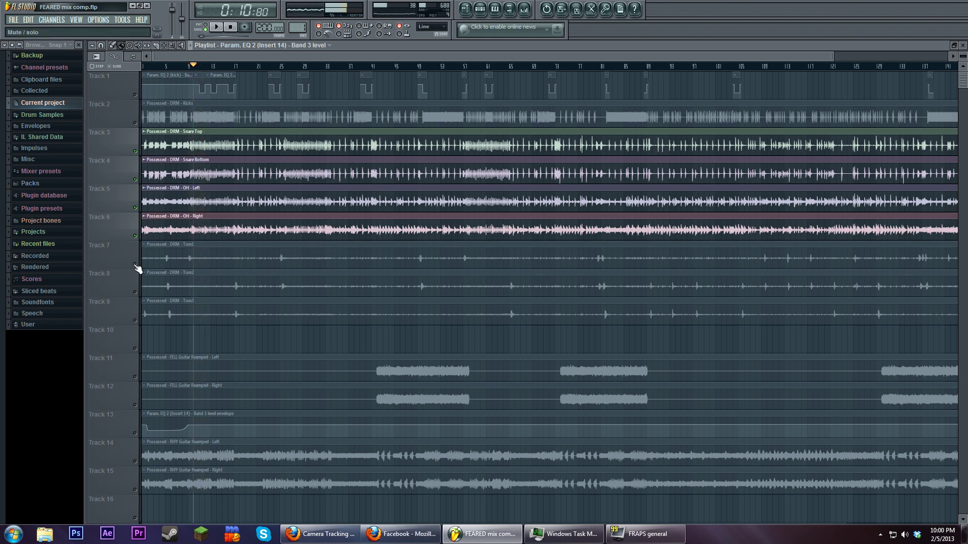
# Unmute the Tom1, Tom2 and Tom3 tracks and play them together with the snares and overheads.
pyautogui.click(135, 263)
pyautogui.click(134, 292)
pyautogui.click(134, 320)
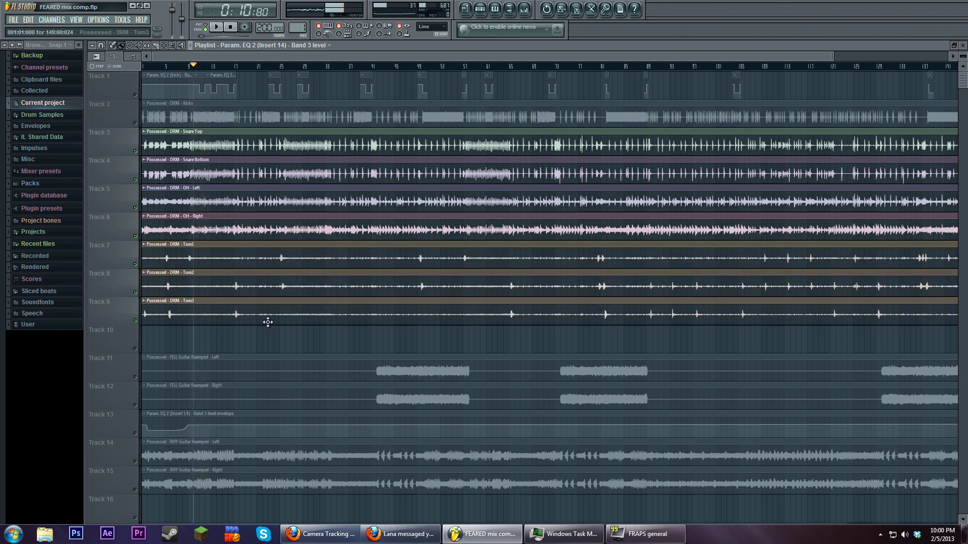
pyautogui.press('space')
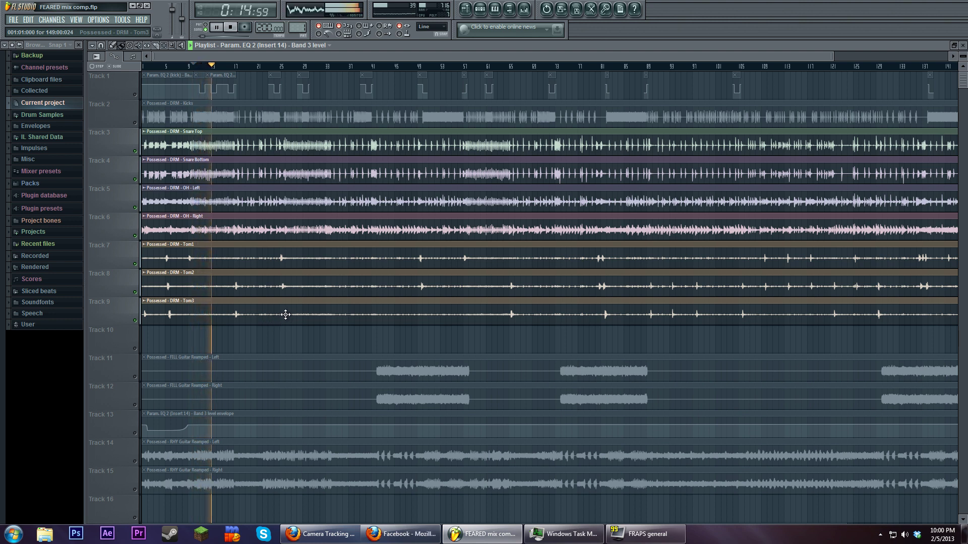
pyautogui.press('space')
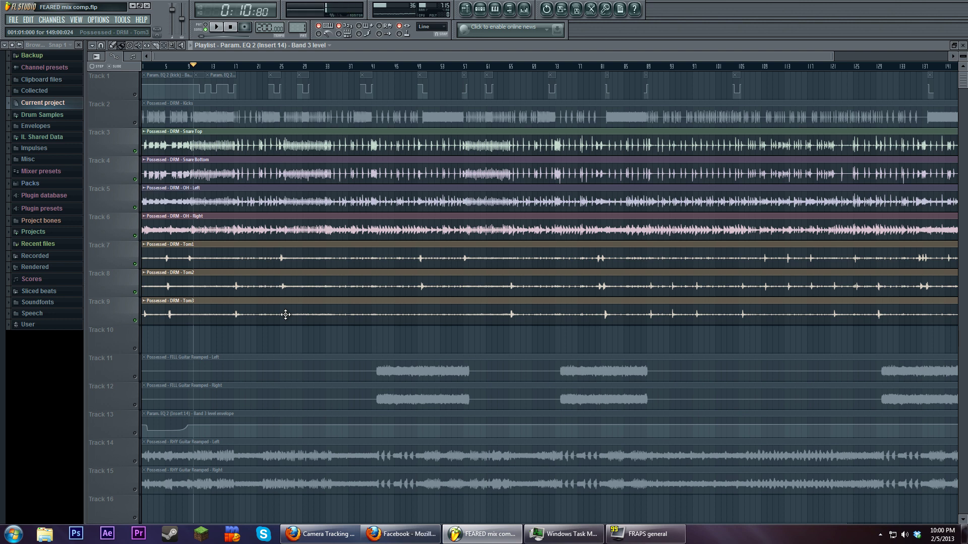
# Solo the three tom tracks and play them from about bar 5.
pyautogui.rightClick(134, 263)
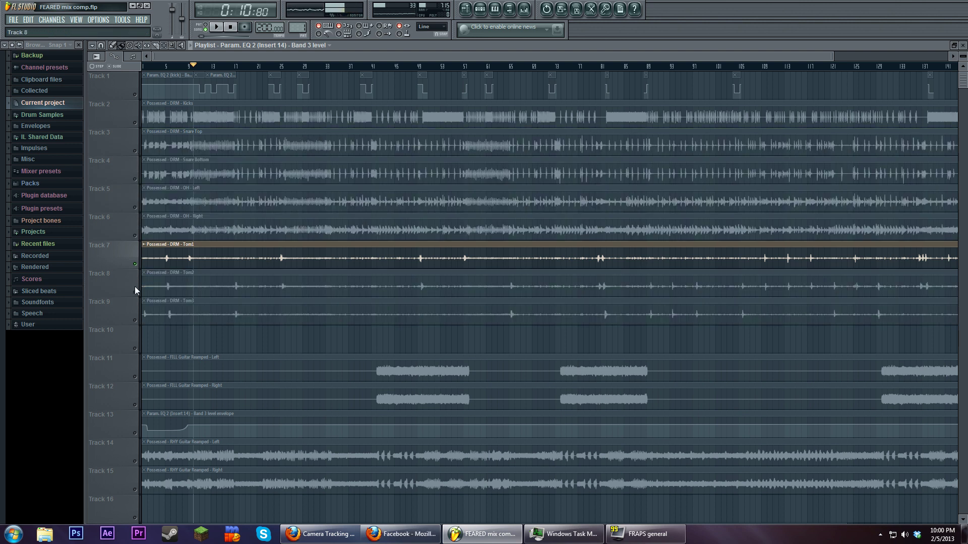
pyautogui.click(135, 291)
pyautogui.click(134, 320)
pyautogui.press('space')
pyautogui.click(165, 66)
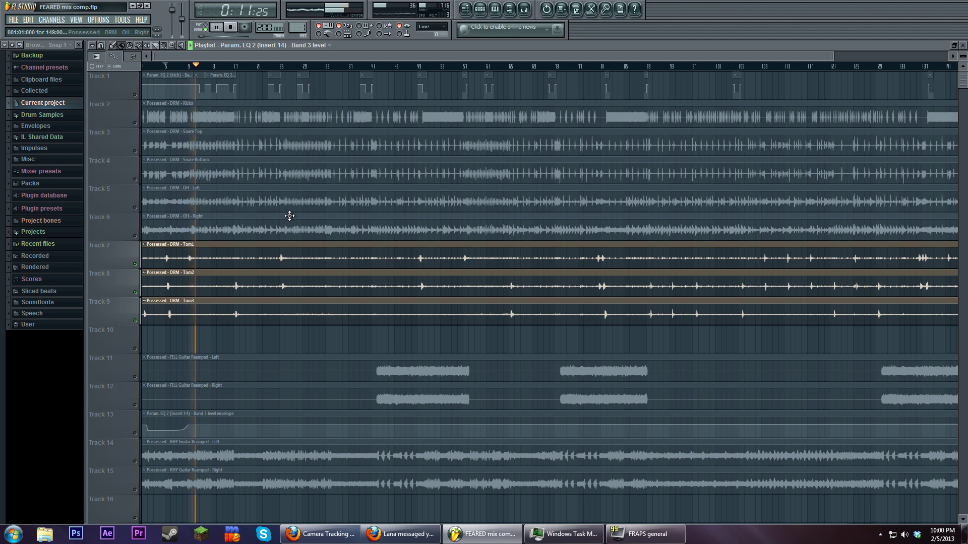
pyautogui.press('space')
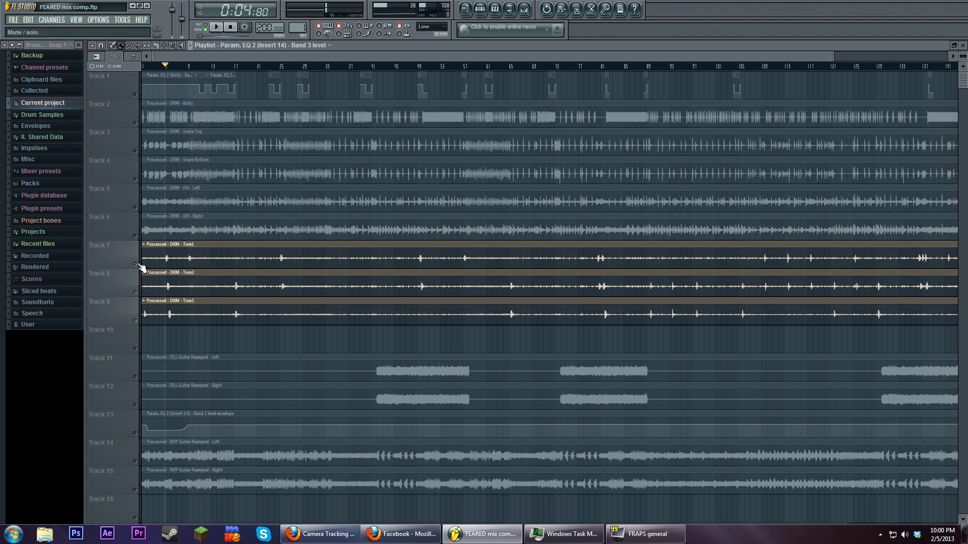
# Unmute the kick, snare, overhead and kick EQ automation tracks, and play the full drum kit with the toms from bar 5.
pyautogui.click(136, 126)
pyautogui.click(134, 150)
pyautogui.click(134, 179)
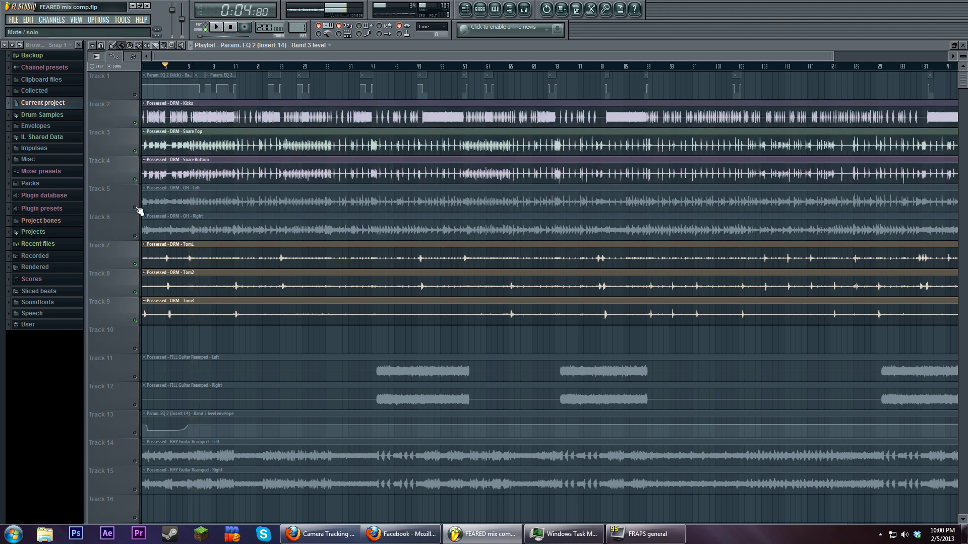
pyautogui.click(135, 207)
pyautogui.click(135, 235)
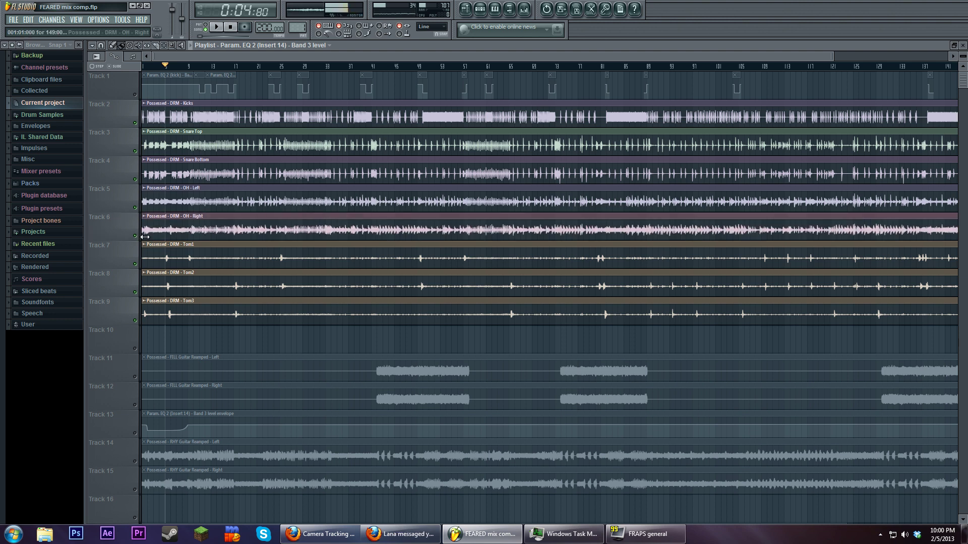
pyautogui.click(135, 94)
pyautogui.press('space')
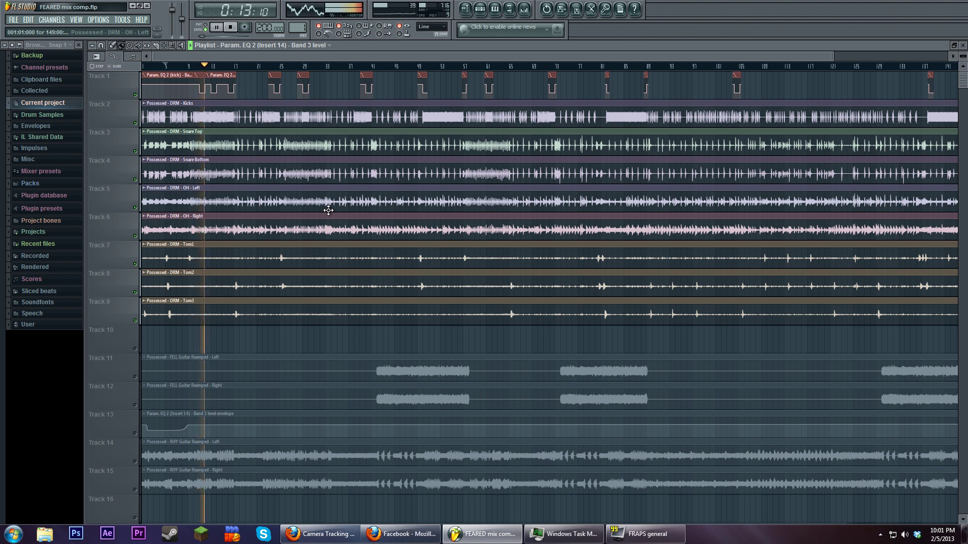
pyautogui.press('space')
# Solo the RHY Guitar Reamped Left and Right tracks and play them together from bar 5.
pyautogui.scroll(-5, 278, 214)
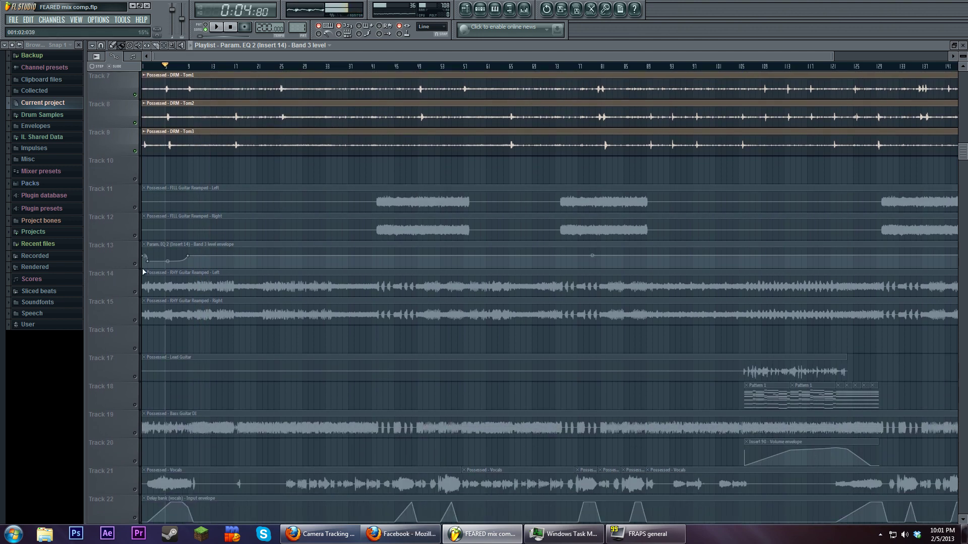
pyautogui.rightClick(134, 291)
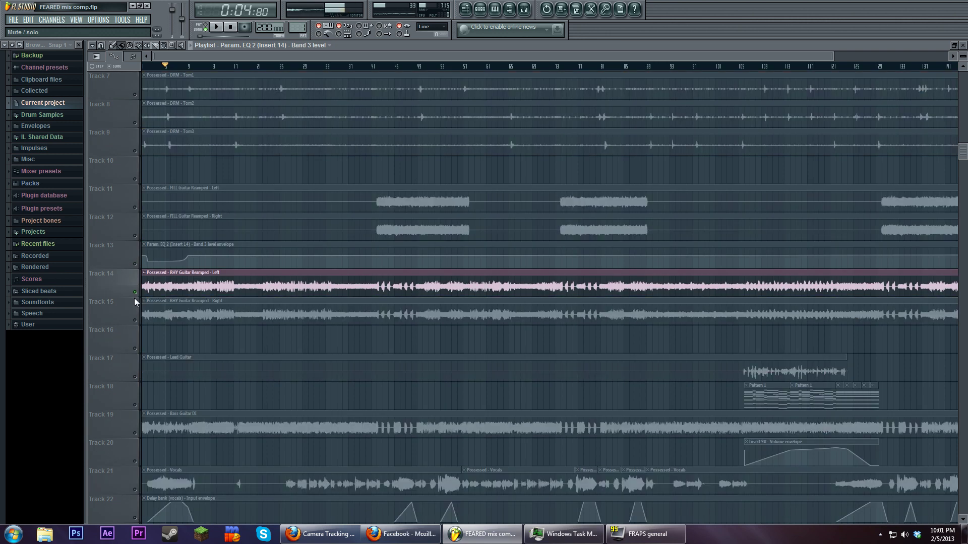
pyautogui.click(135, 320)
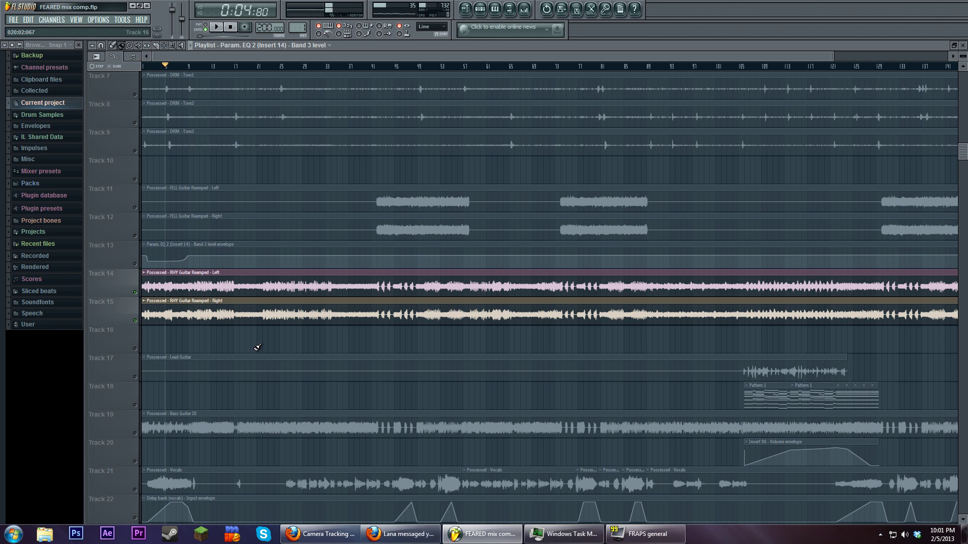
pyautogui.click(216, 27)
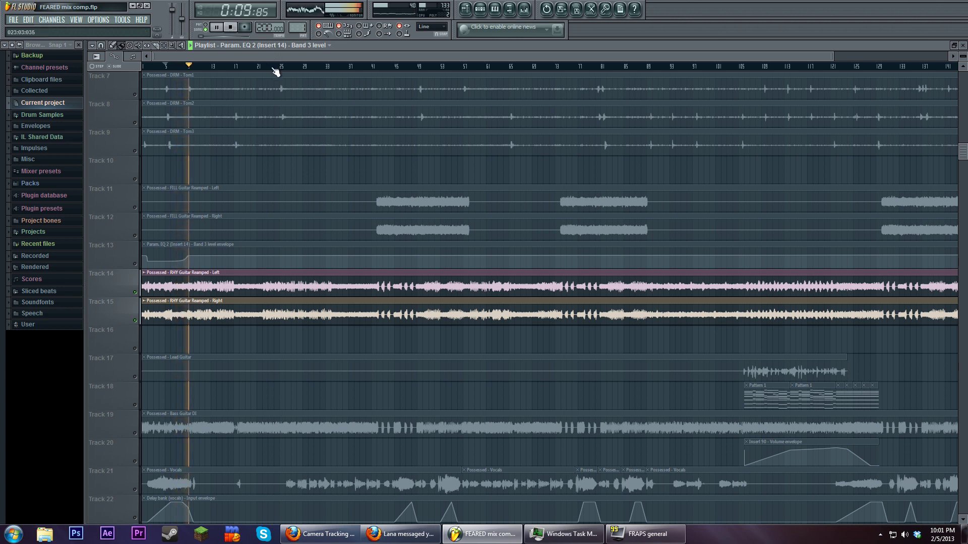
pyautogui.click(231, 28)
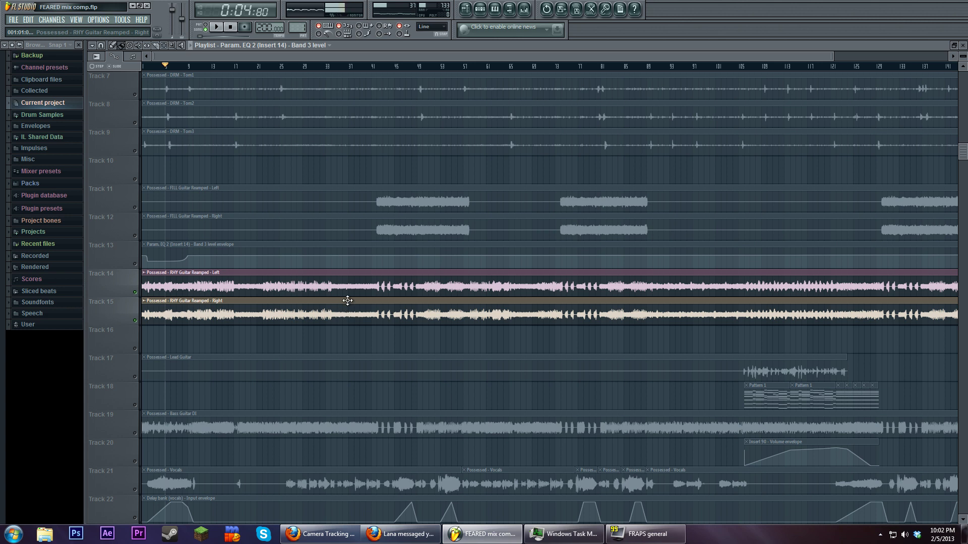
# Solo the Bass Guitar DI track and play it from bar 4.
pyautogui.scroll(-2, 348, 300)
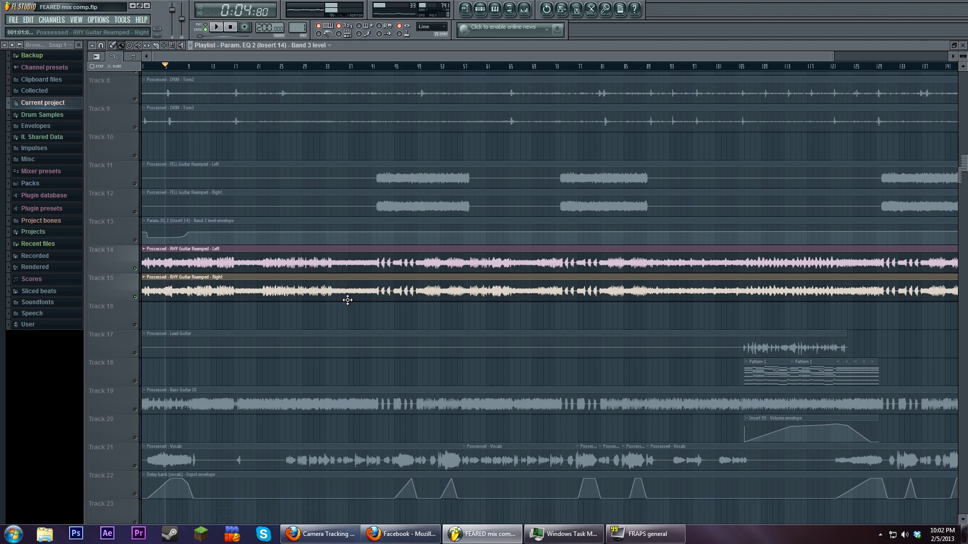
pyautogui.click(136, 379)
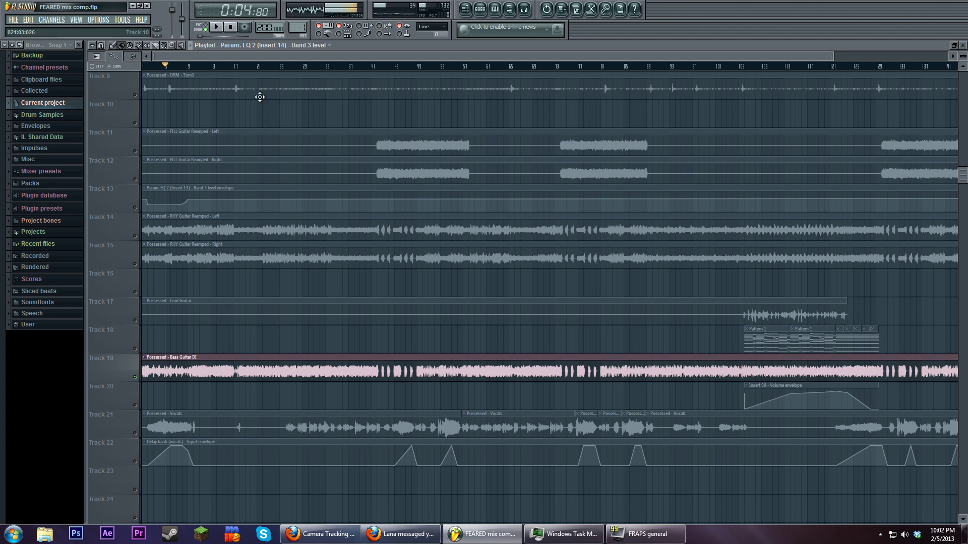
pyautogui.click(263, 67)
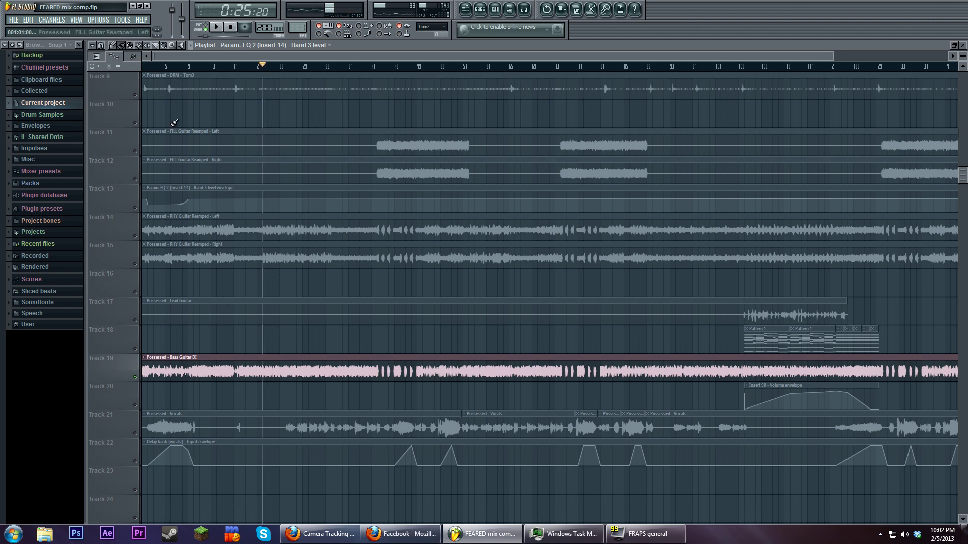
pyautogui.press('space')
pyautogui.click(157, 67)
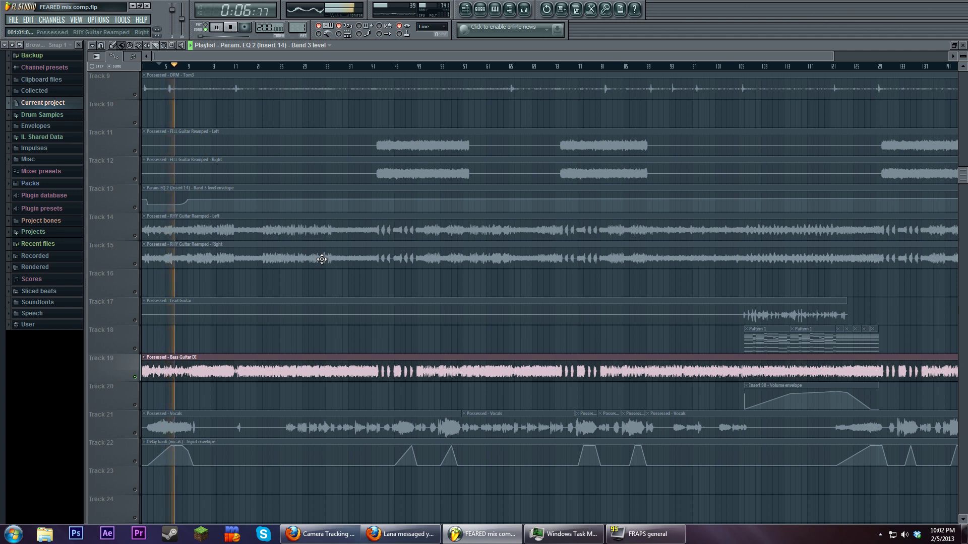
pyautogui.press('space')
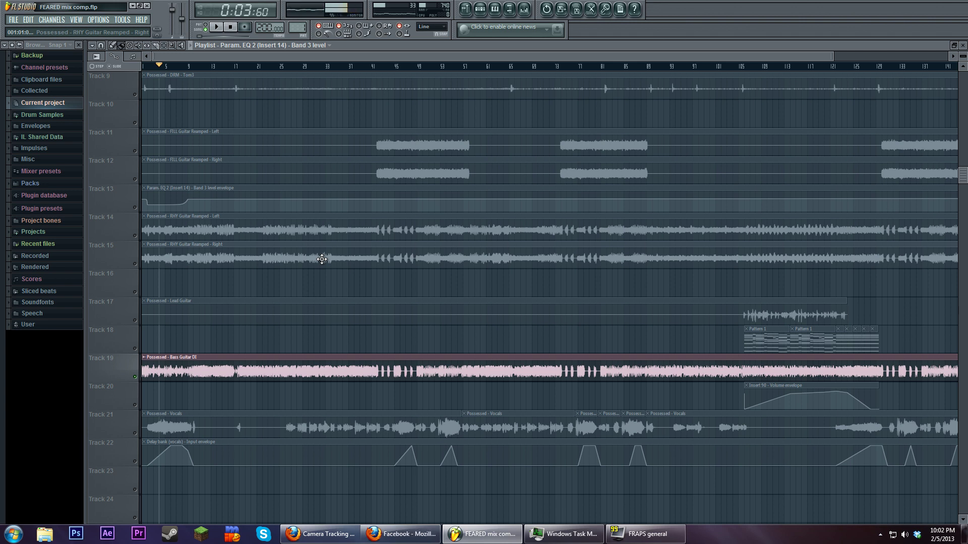
pyautogui.click(533, 10)
pyautogui.click(533, 11)
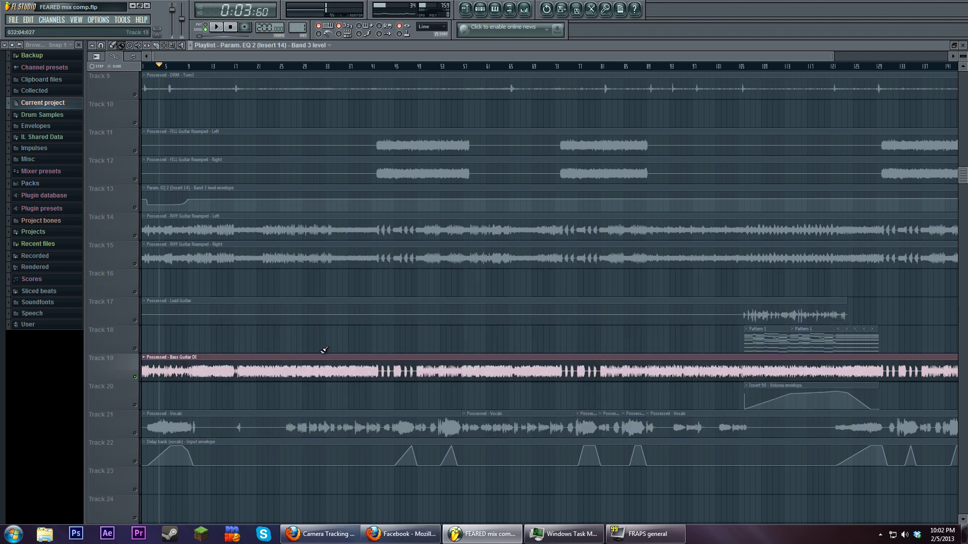
# Solo the Vocals track, play it from bar 32, and show the vocals channel in the mixer.
pyautogui.rightClick(135, 433)
pyautogui.press('space')
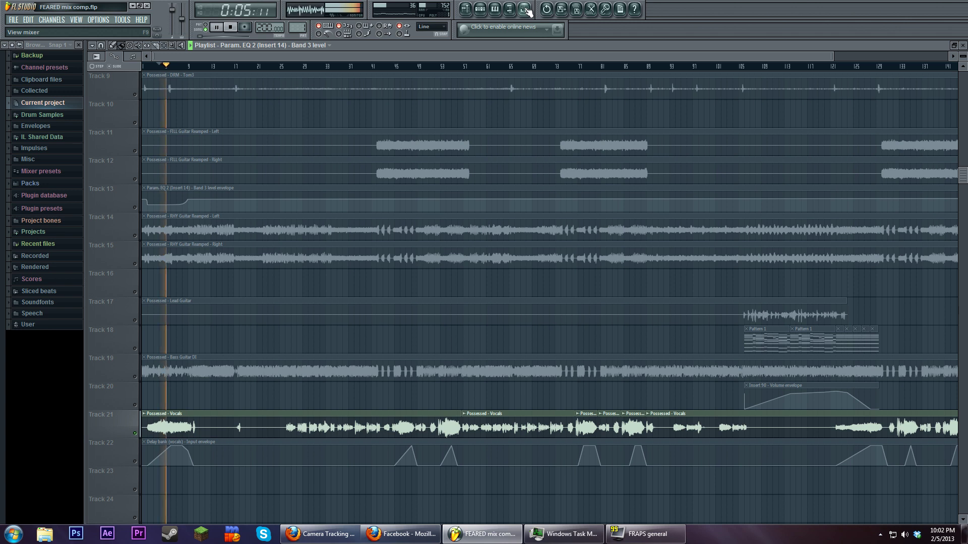
pyautogui.click(322, 67)
pyautogui.click(527, 10)
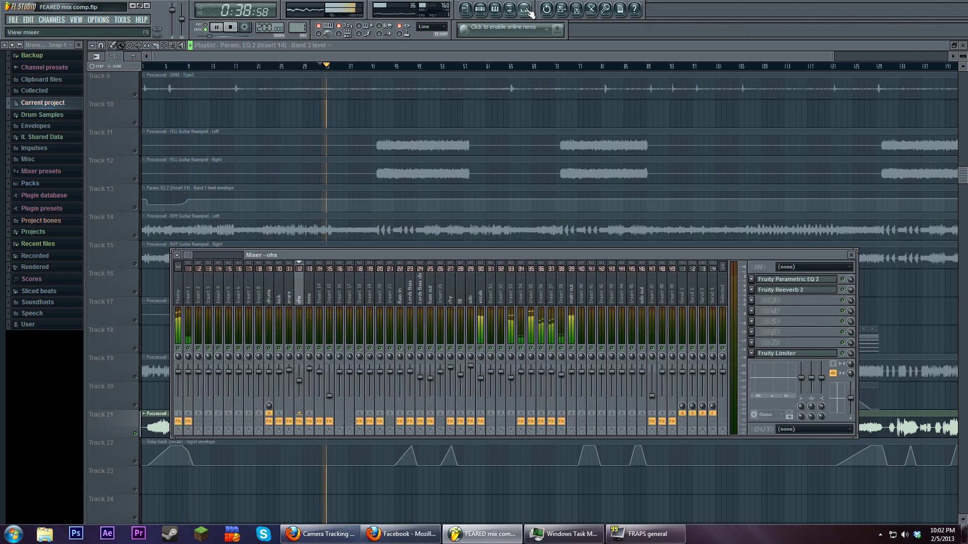
pyautogui.click(483, 317)
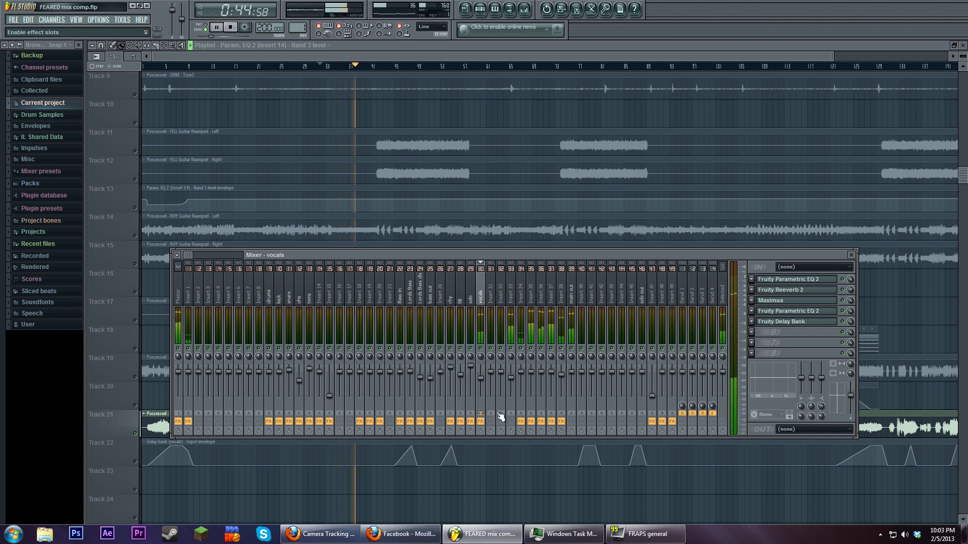
pyautogui.press('space')
# Inspect the vocals channel's two Parametric EQ 2 effects, Maximus and Fruity Delay Bank, playing the vocals briefly through Maximus.
pyautogui.click(812, 280)
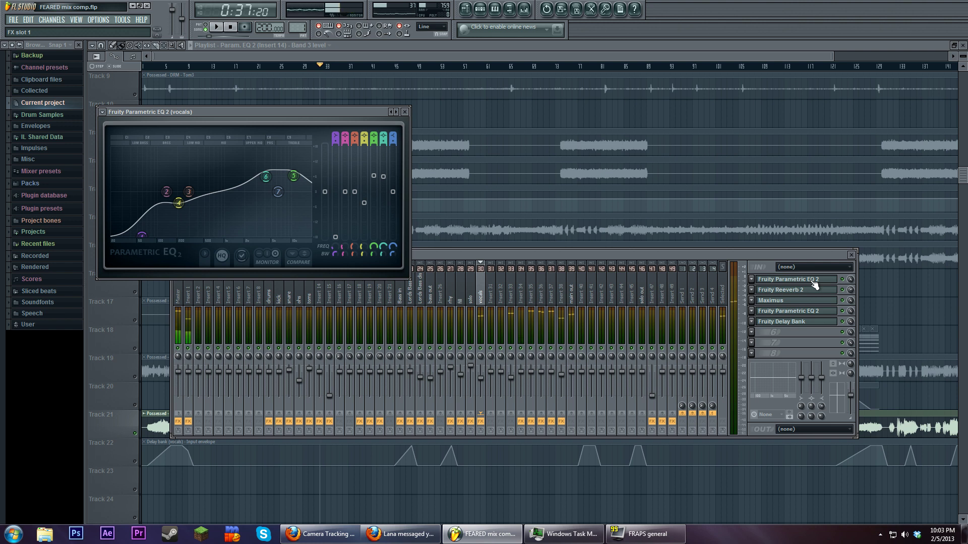
pyautogui.click(814, 300)
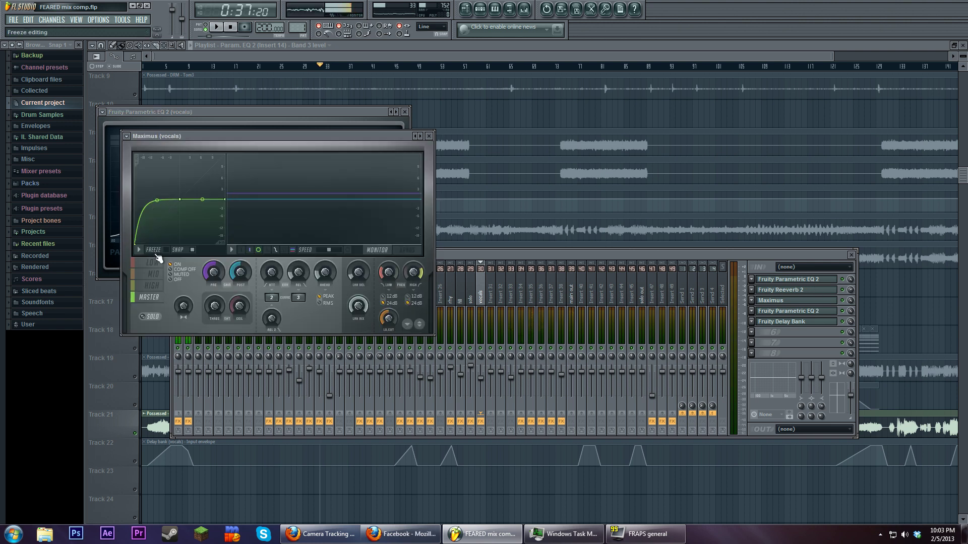
pyautogui.press('space')
pyautogui.press('space')
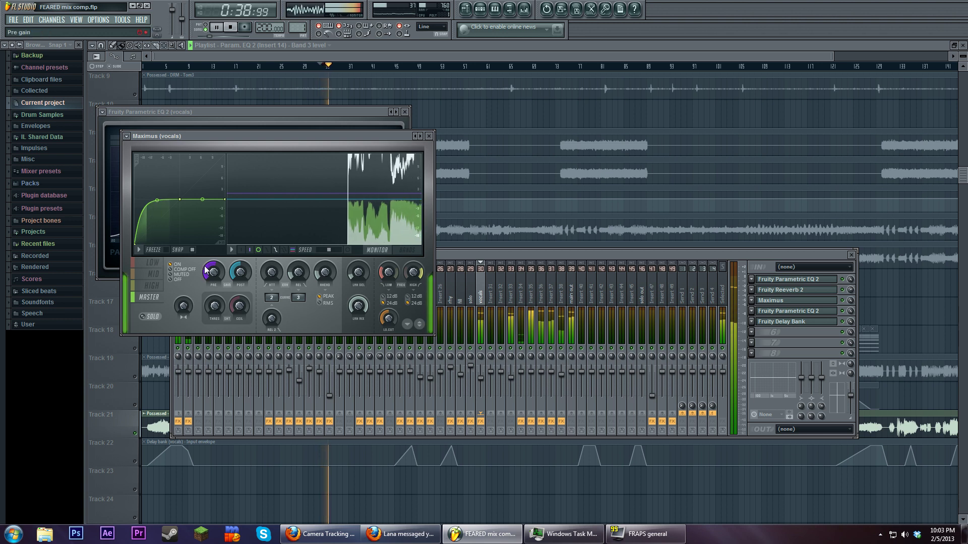
pyautogui.moveTo(211, 270); pyautogui.dragTo(212, 267)
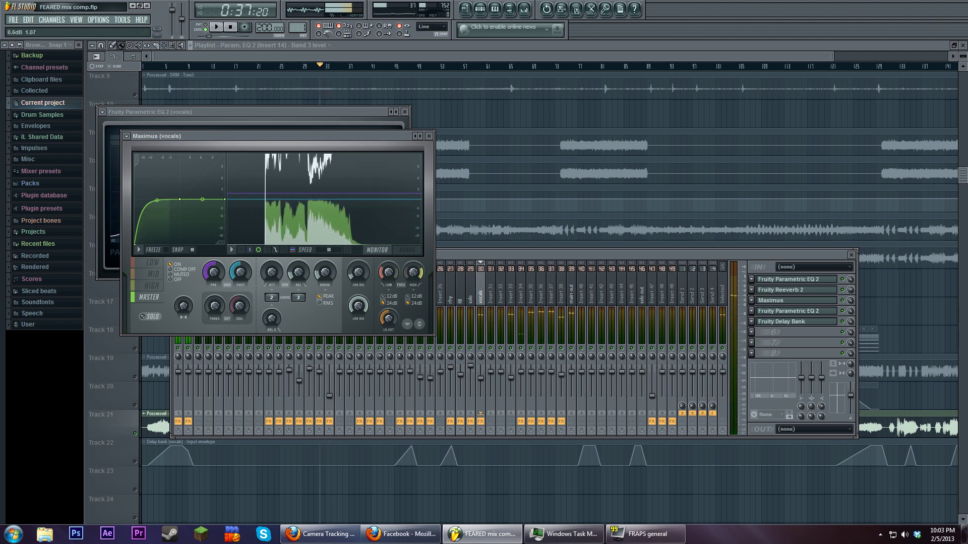
pyautogui.click(806, 313)
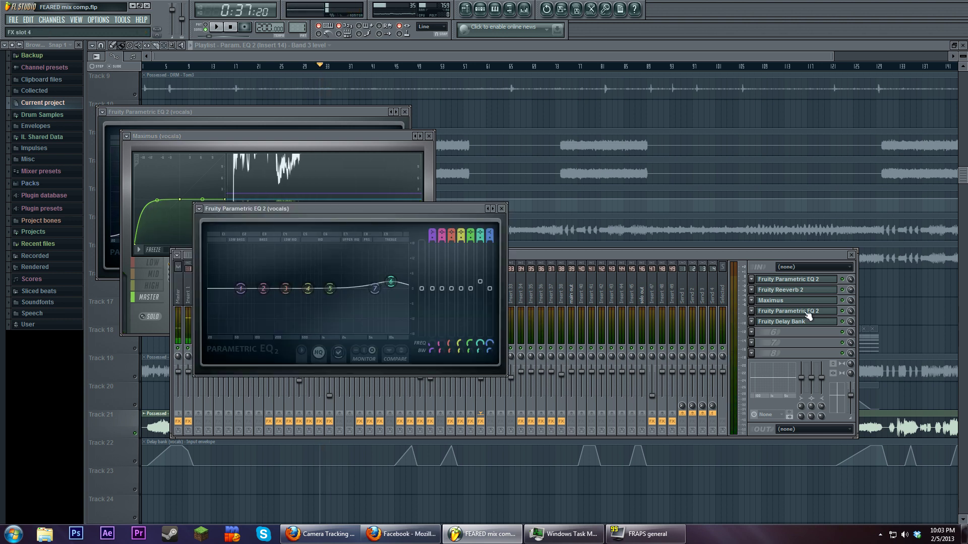
pyautogui.click(808, 323)
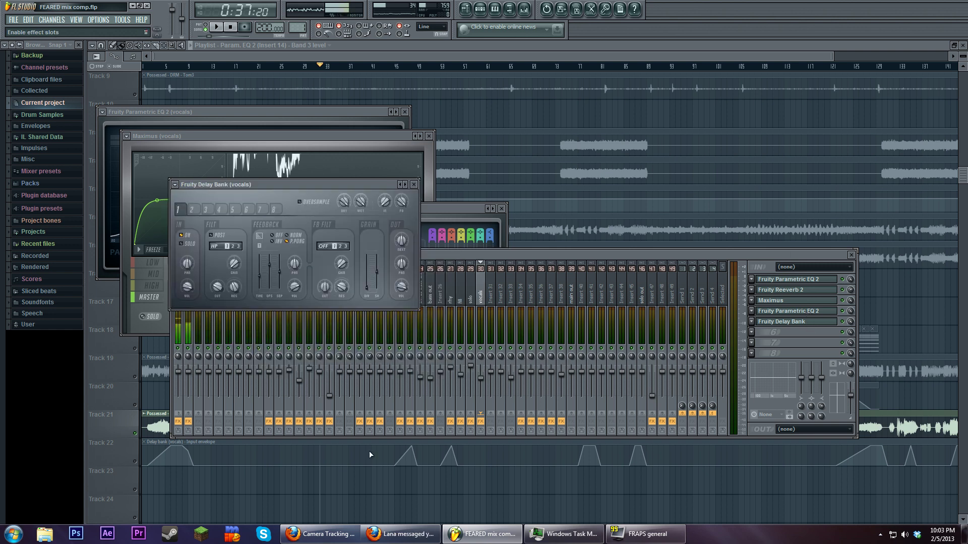
# Close the mixer, unmute the vocals Delay Bank input envelope track, and play it with the vocals from bar 45.
pyautogui.press('F12')
pyautogui.click(143, 460)
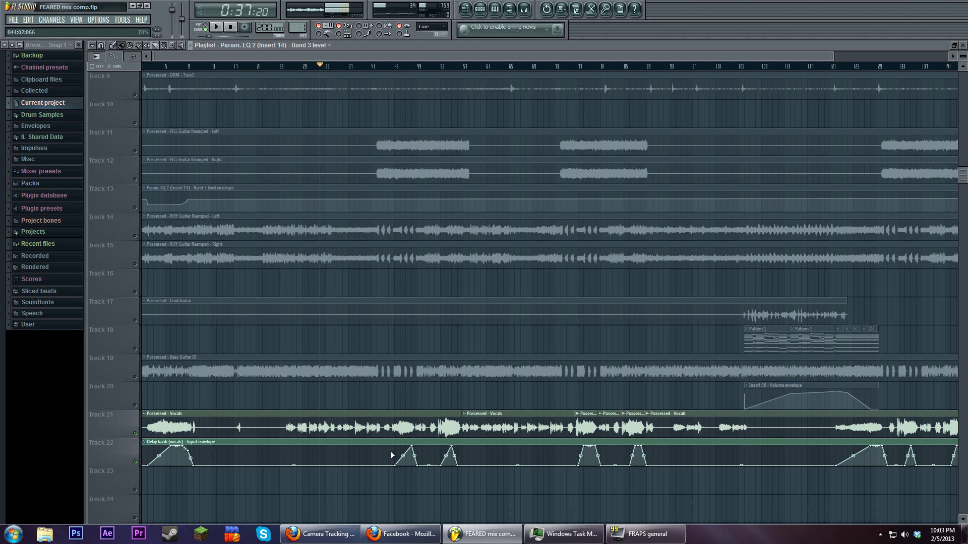
pyautogui.click(394, 67)
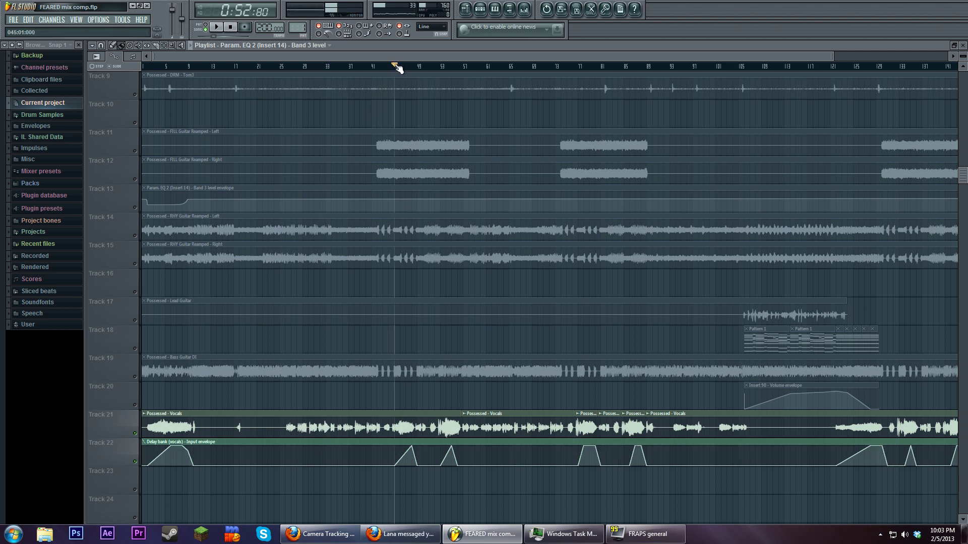
pyautogui.press('space')
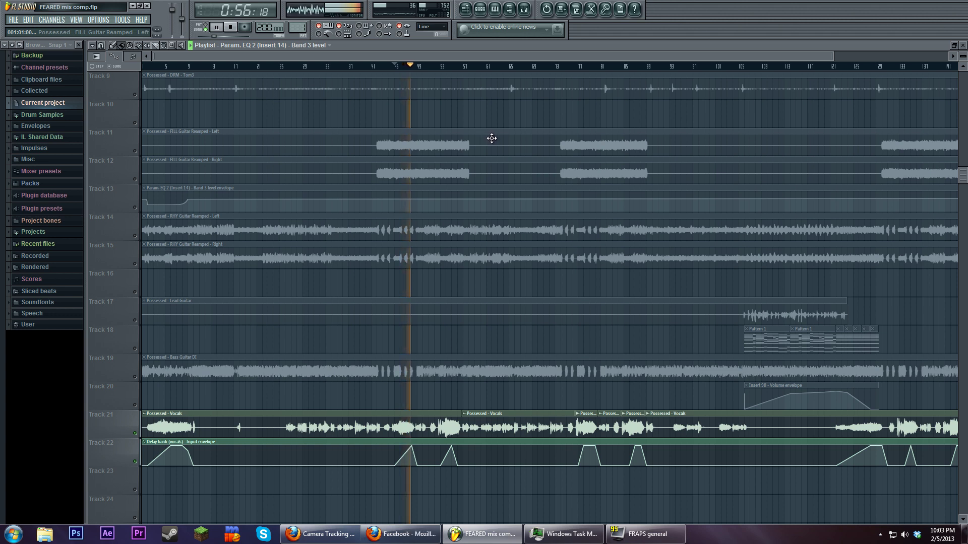
pyautogui.press('space')
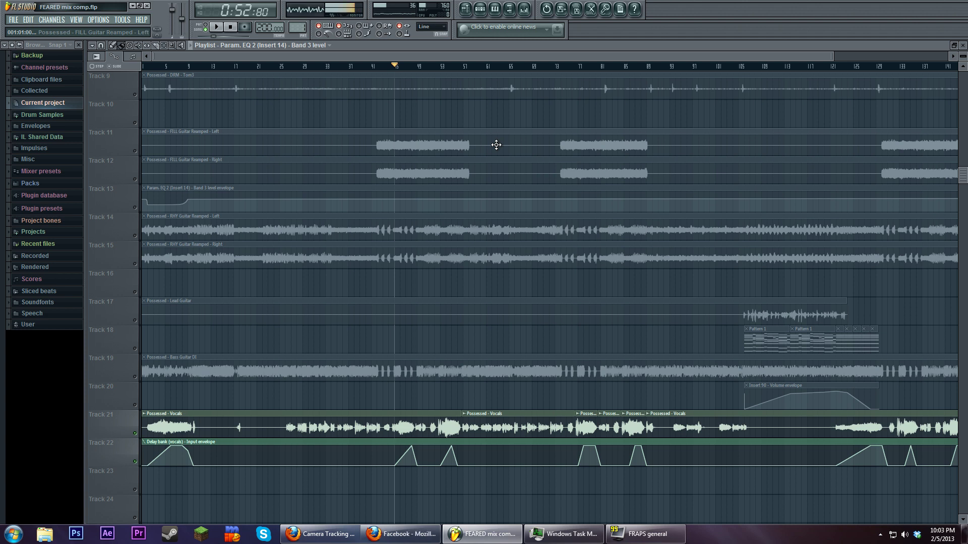
# Unmute all playlist tracks and play the full mix from bar 45.
pyautogui.scroll(8, 371, 373)
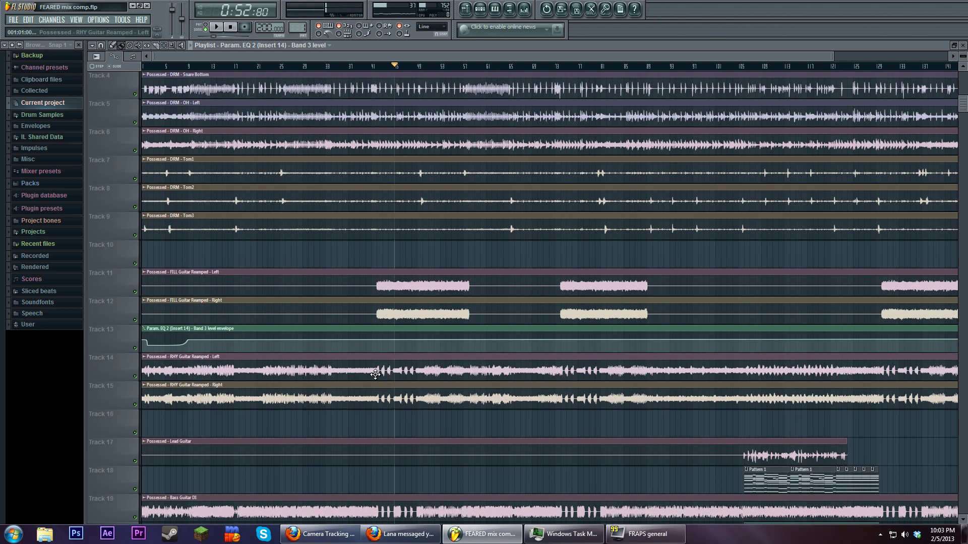
pyautogui.press('space')
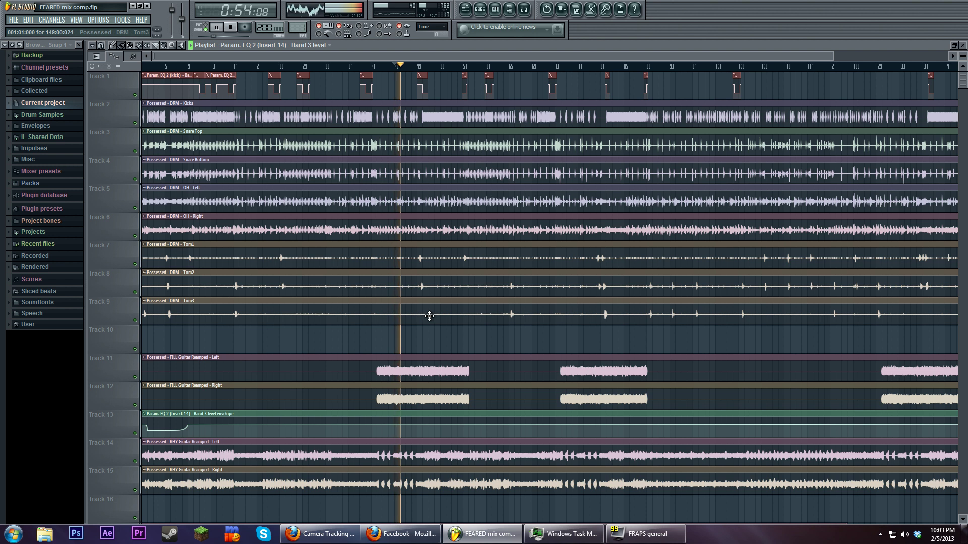
pyautogui.scroll(-4, 446, 321)
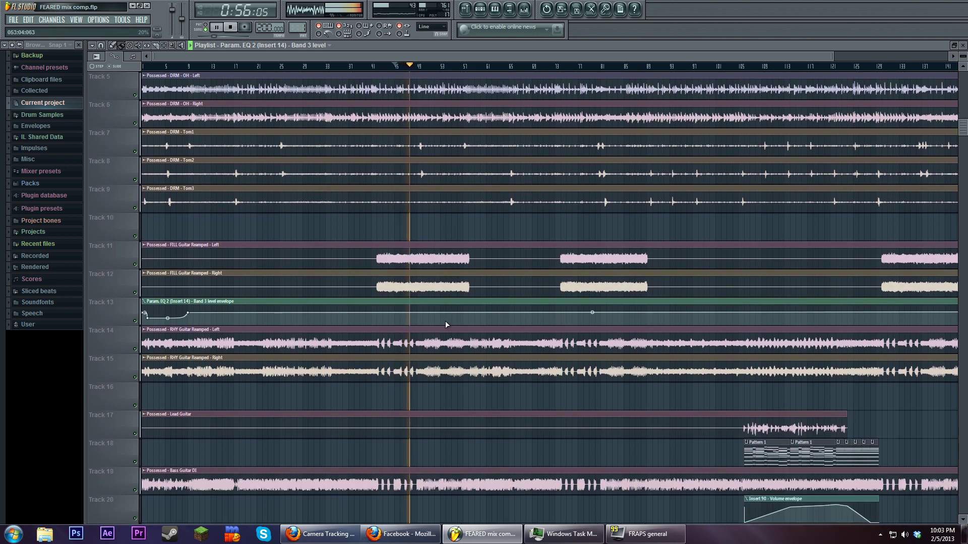
pyautogui.scroll(-1, 455, 325)
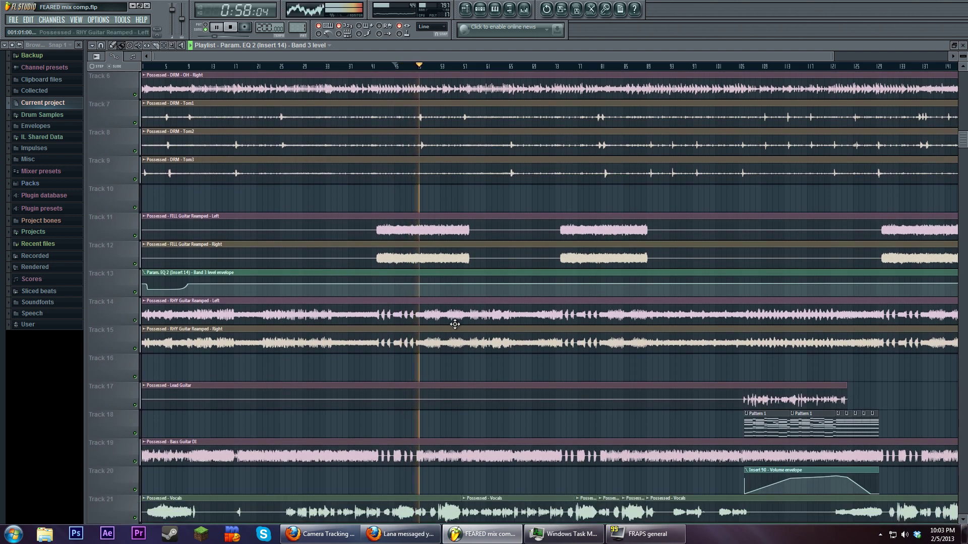
pyautogui.press('space')
# Solo the Lead Guitar track and move the playback position to bar 106, where its part begins.
pyautogui.scroll(3, 598, 335)
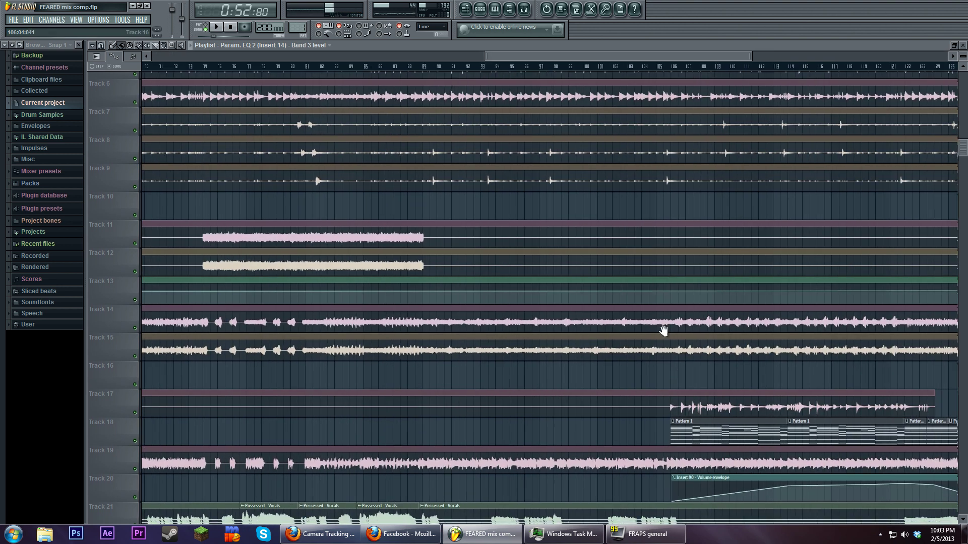
pyautogui.scroll(-4, 563, 267)
pyautogui.moveTo(564, 267); pyautogui.dragTo(160, 301)
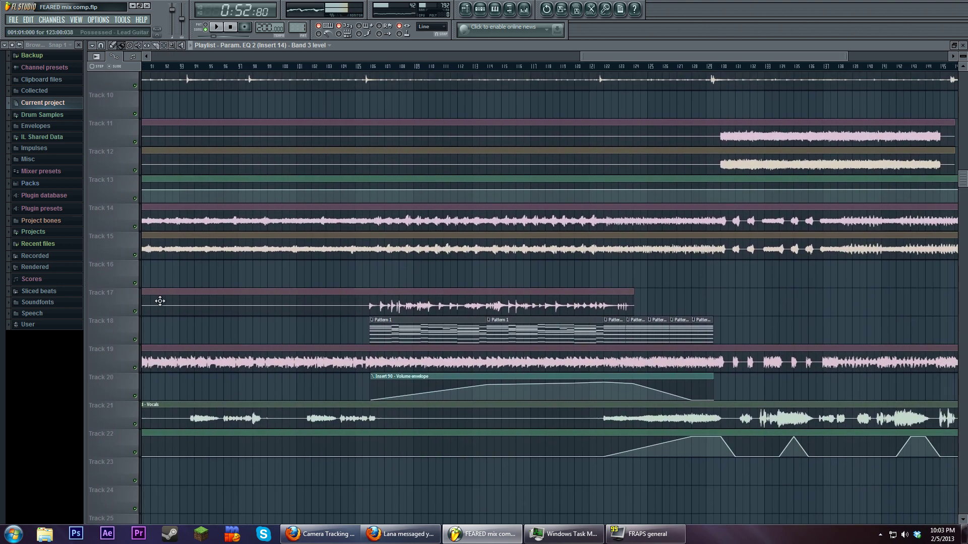
pyautogui.rightClick(135, 312)
pyautogui.click(373, 66)
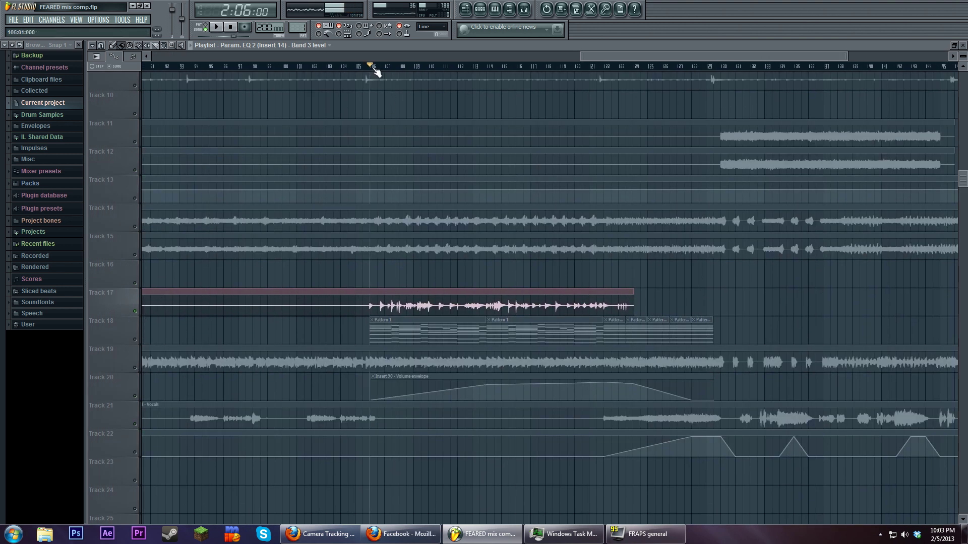
# Show the solo channel in the mixer and play the soloed lead guitar from bar 106.
pyautogui.click(527, 12)
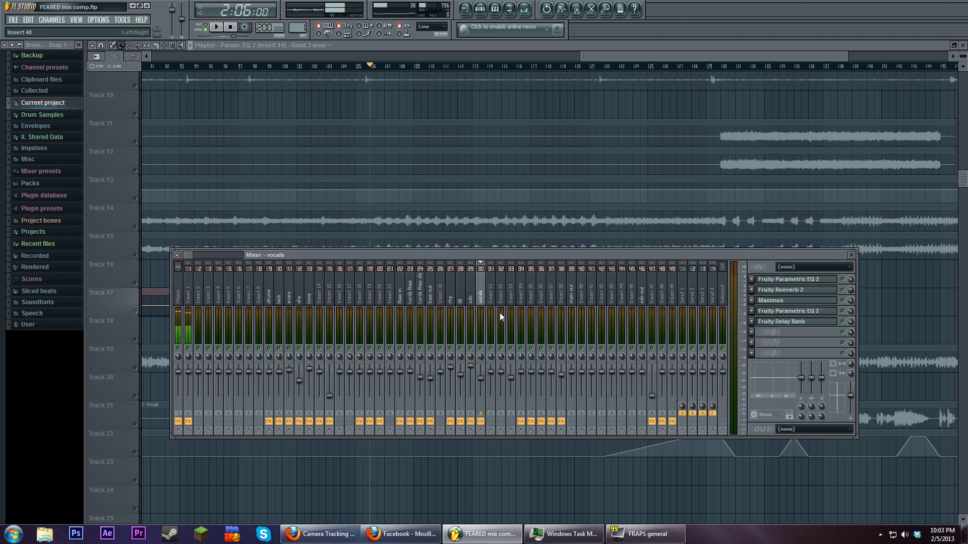
pyautogui.click(473, 286)
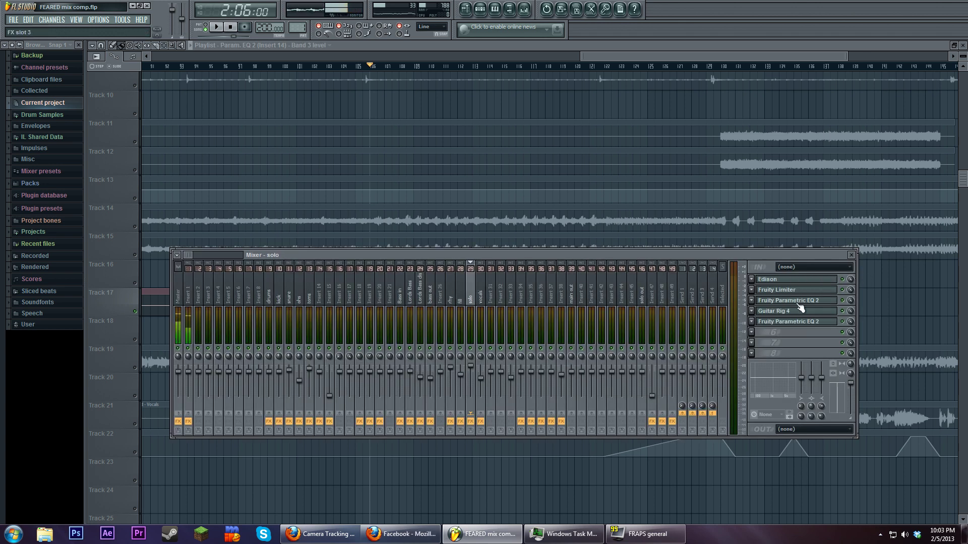
pyautogui.click(803, 280)
pyautogui.click(800, 279)
pyautogui.press('space')
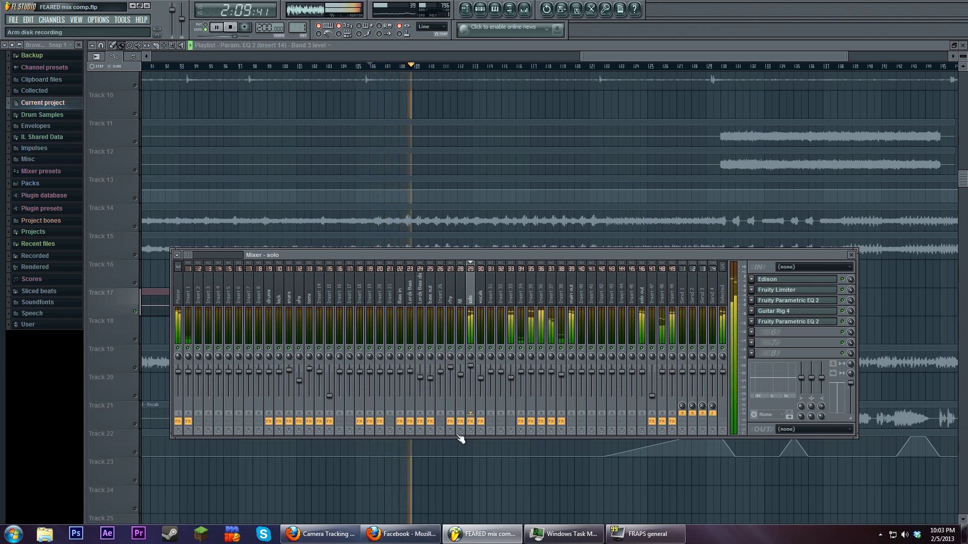
pyautogui.click(471, 422)
pyautogui.click(471, 422)
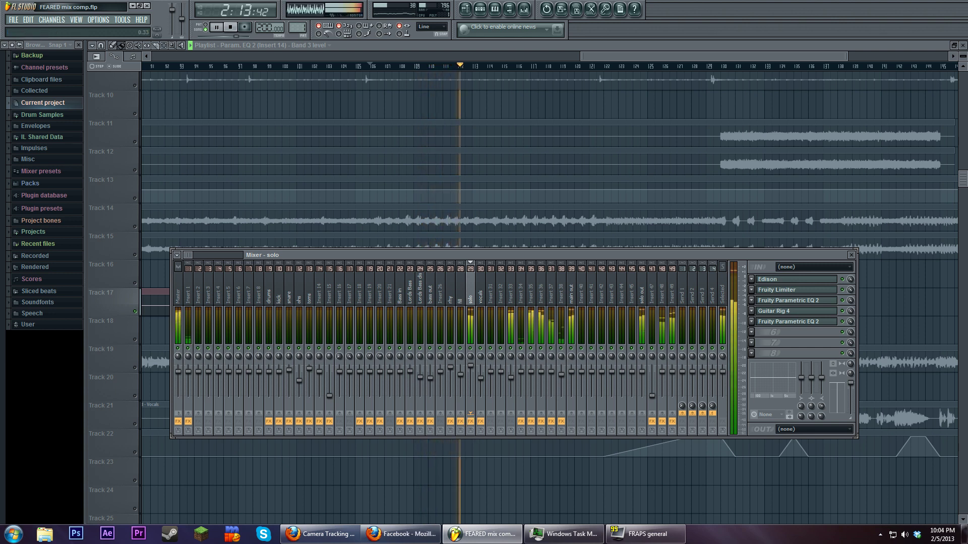
# Inspect the solo channel's Guitar Rig 4 and both Parametric EQ 2 effects during playback, then stop and return to the playlist.
pyautogui.click(793, 313)
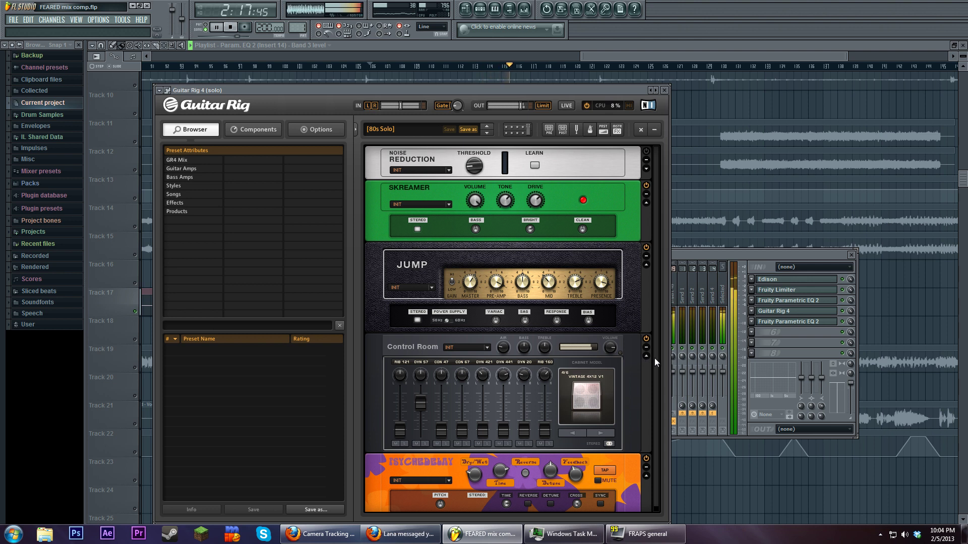
pyautogui.click(829, 301)
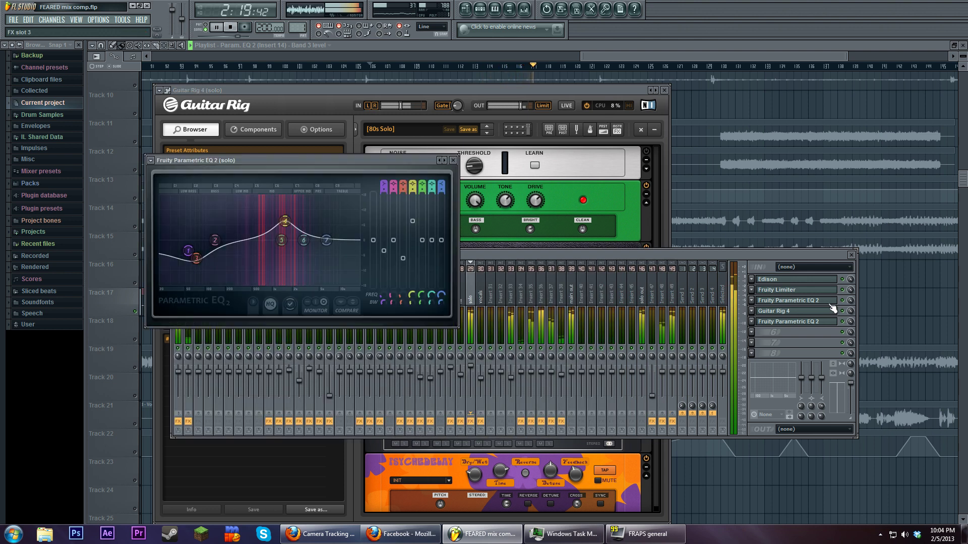
pyautogui.click(822, 323)
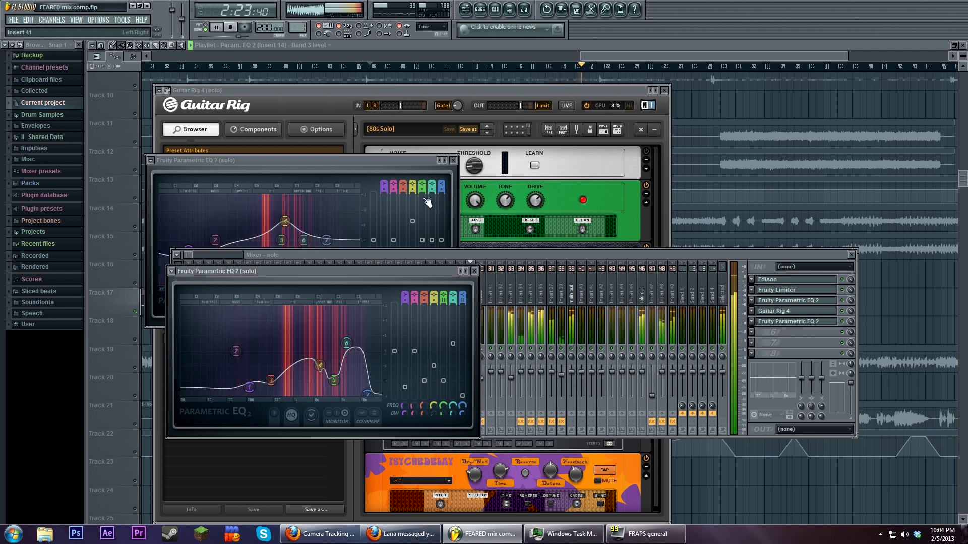
pyautogui.moveTo(376, 161); pyautogui.dragTo(391, 102)
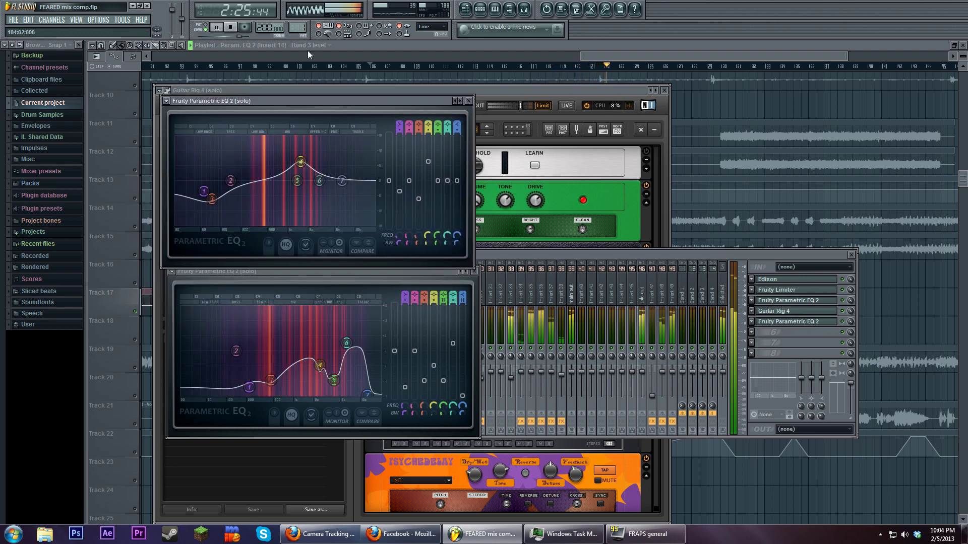
pyautogui.click(232, 28)
pyautogui.click(601, 56)
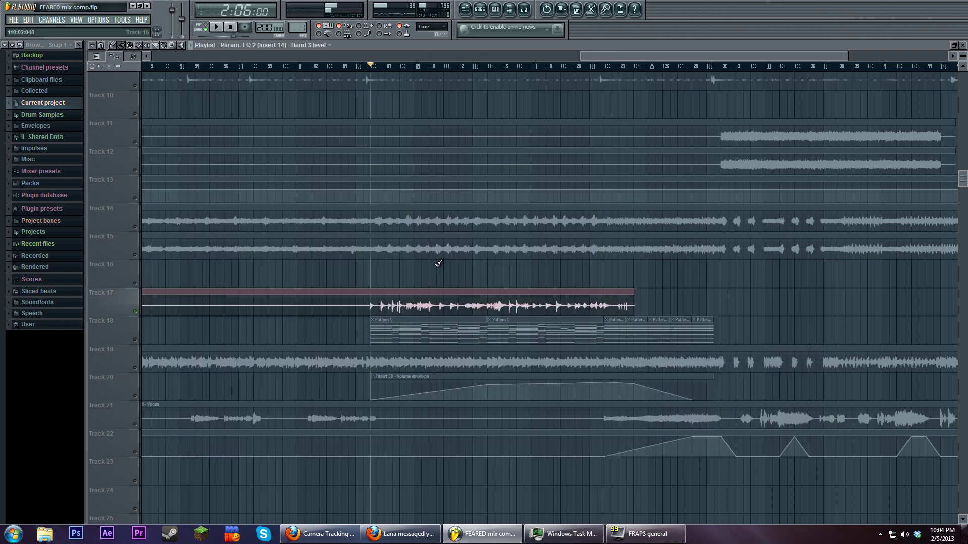
# Reopen the solo channel in the mixer, inspect its Fruity Limiter and Parametric EQ 2 effects, and close all plugin windows.
pyautogui.click(524, 8)
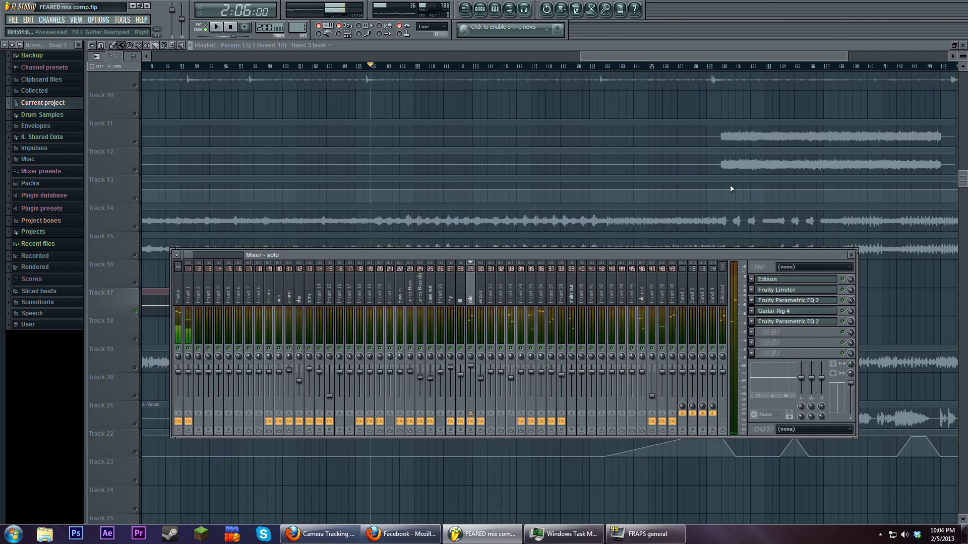
pyautogui.click(795, 301)
pyautogui.click(796, 292)
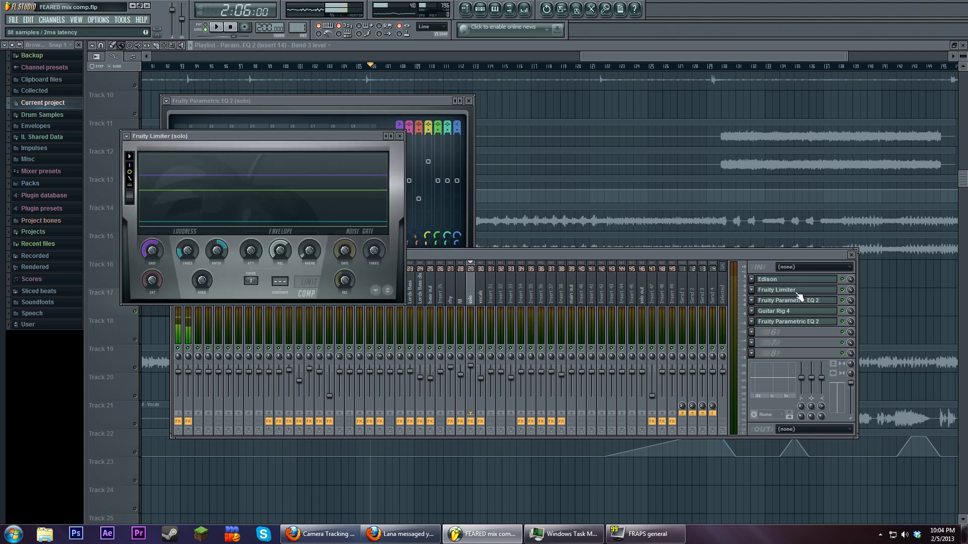
pyautogui.click(792, 323)
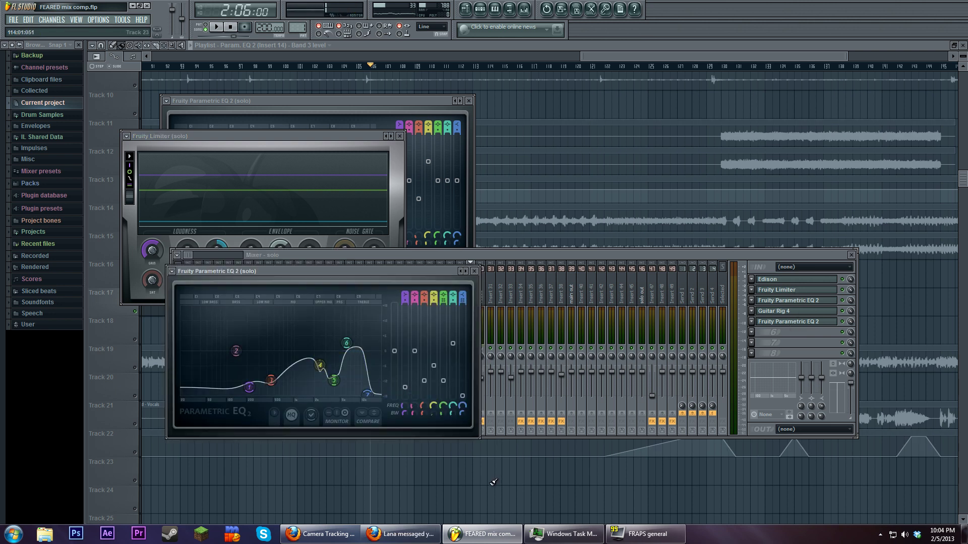
pyautogui.press('F12')
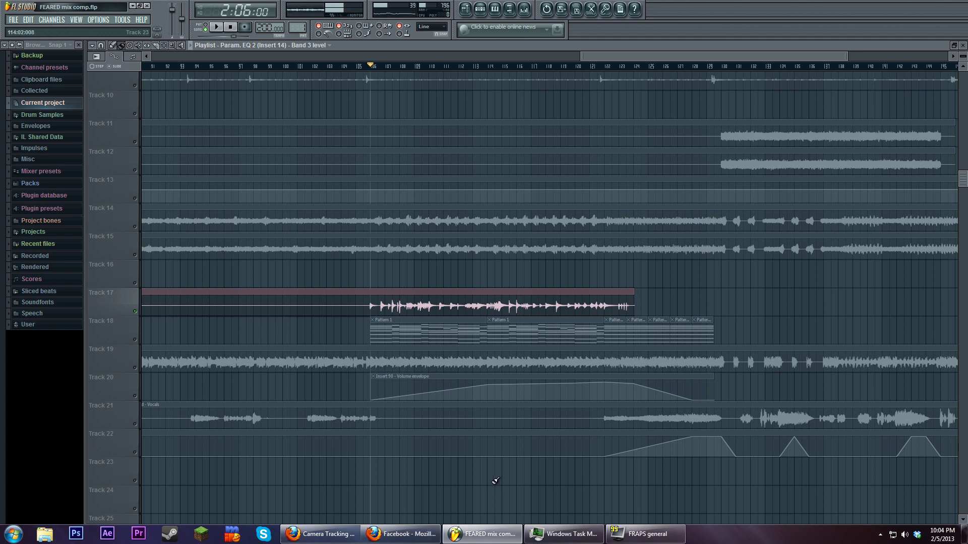
# Solo the Pattern 1 track, play it from bar 106, and show the pattern's channels.
pyautogui.doubleClick(165, 338)
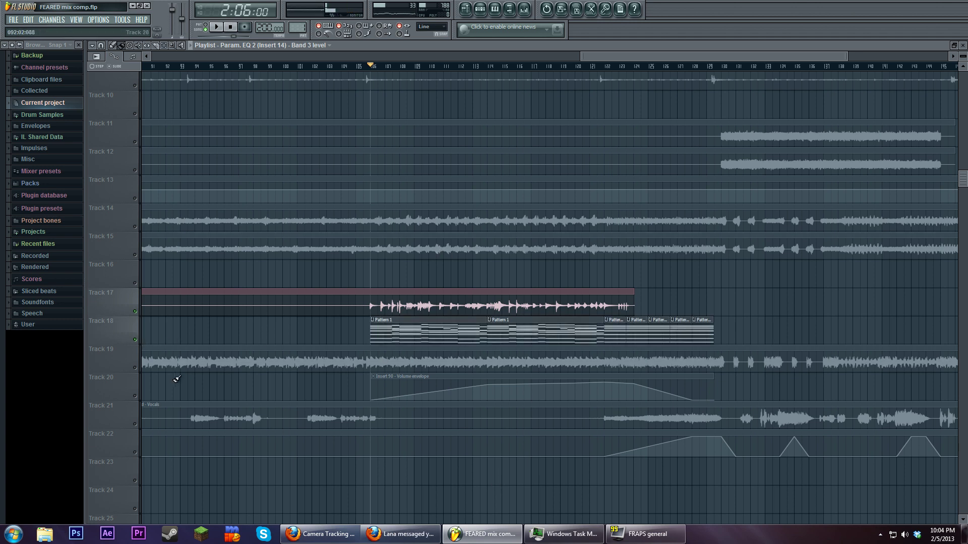
pyautogui.press('space')
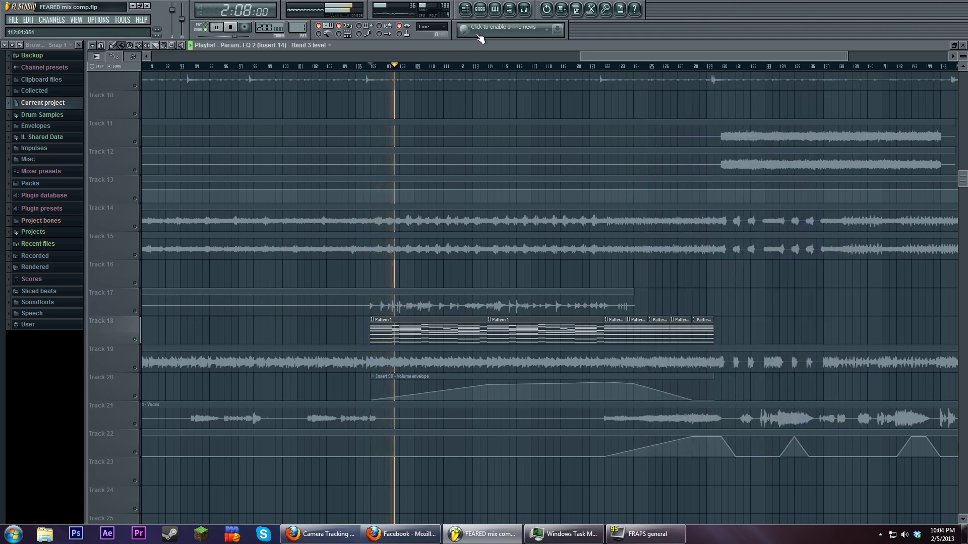
pyautogui.press('F6')
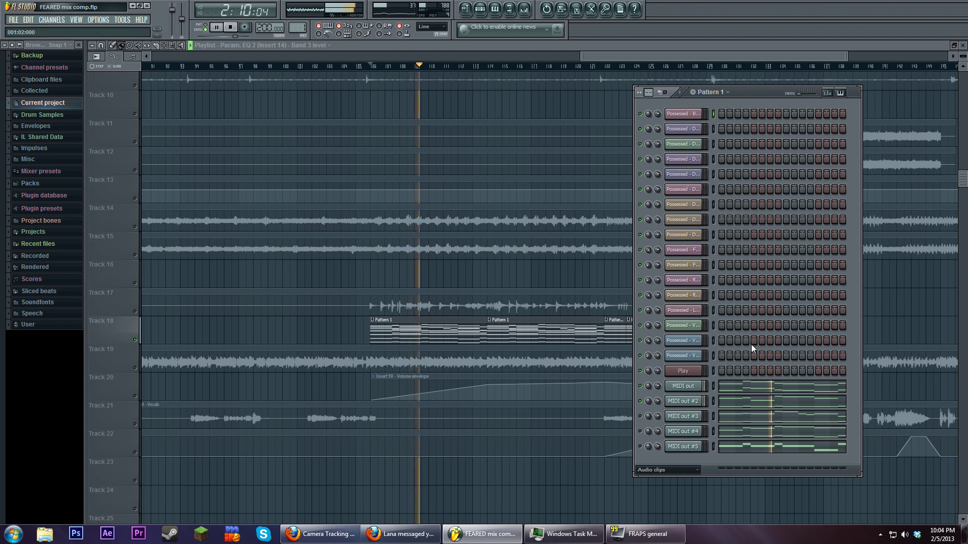
# Inspect the Play channel's EastWest instrument browser and player view, then stop playback and return to the pattern's channels.
pyautogui.click(692, 371)
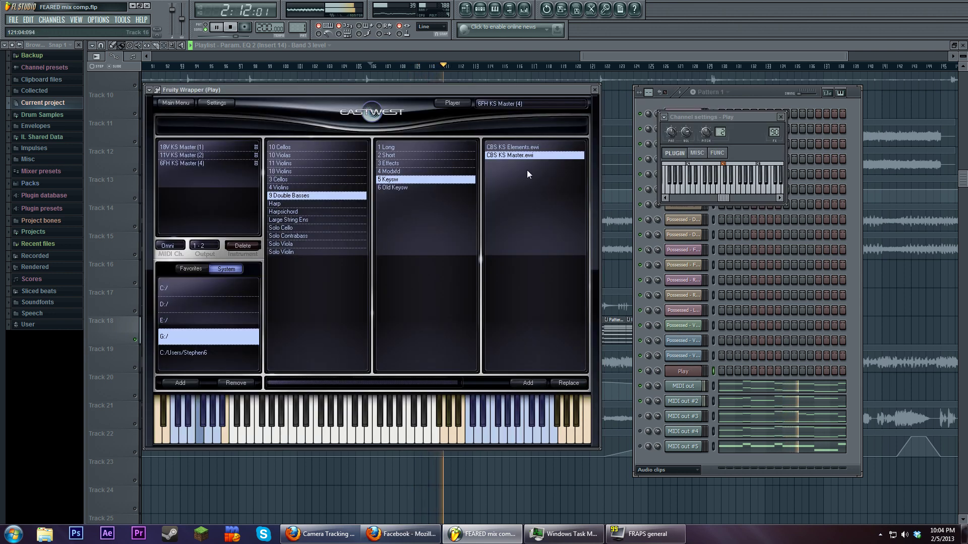
pyautogui.click(447, 102)
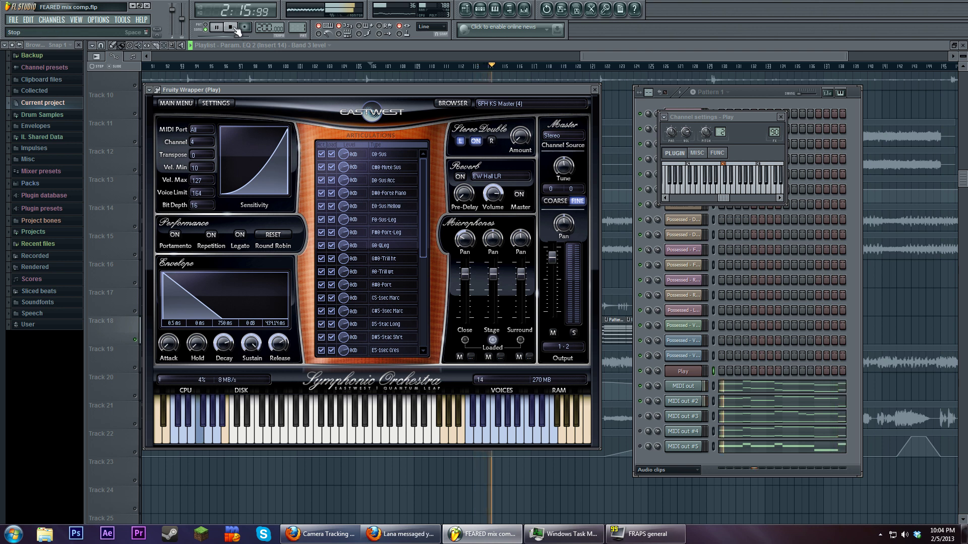
pyautogui.press('space')
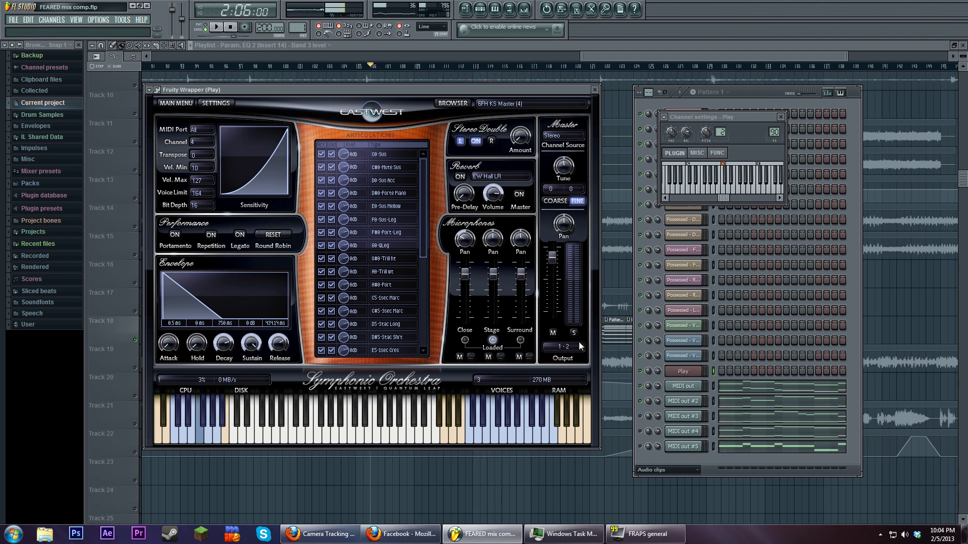
pyautogui.click(643, 423)
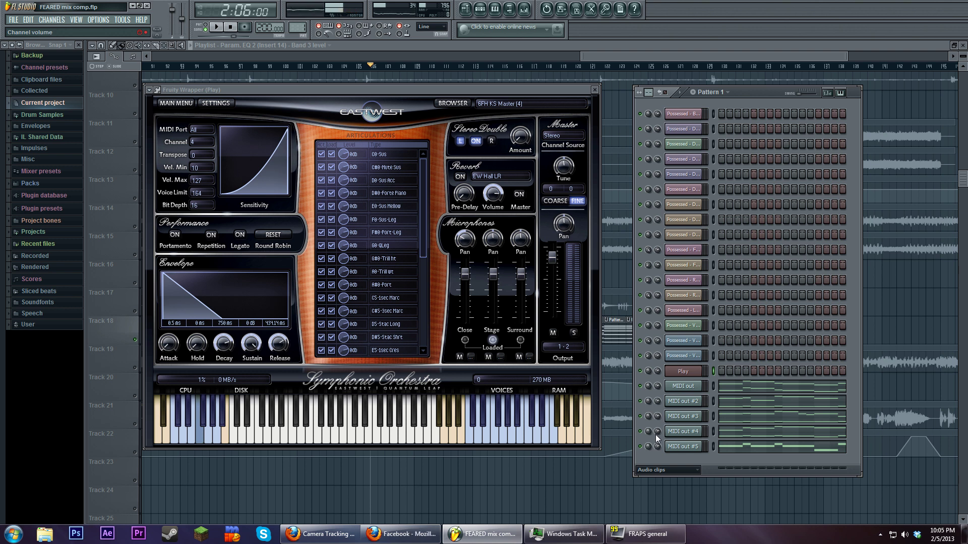
# Play the orchestral pattern again, then show its Insert 90 channel in the mixer and close all windows.
pyautogui.click(216, 27)
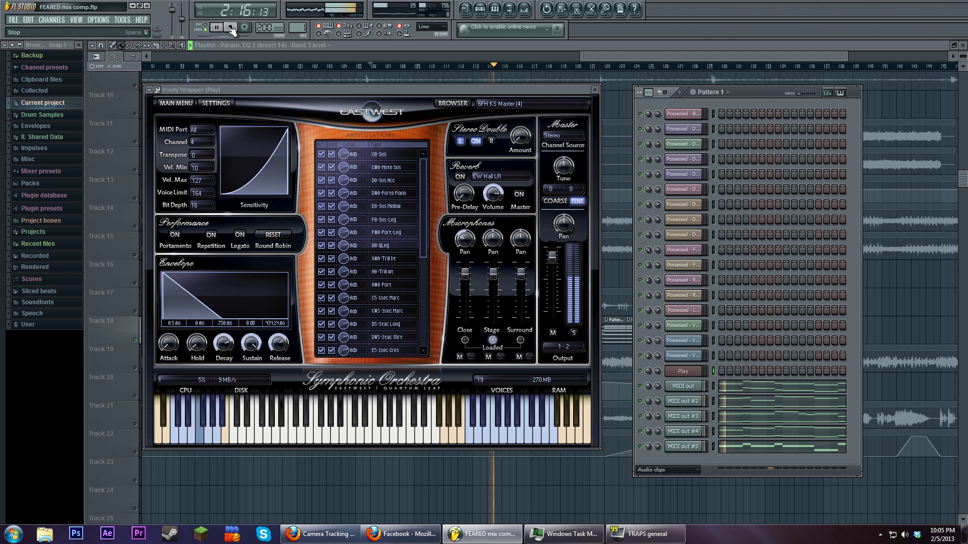
pyautogui.click(230, 27)
pyautogui.click(529, 8)
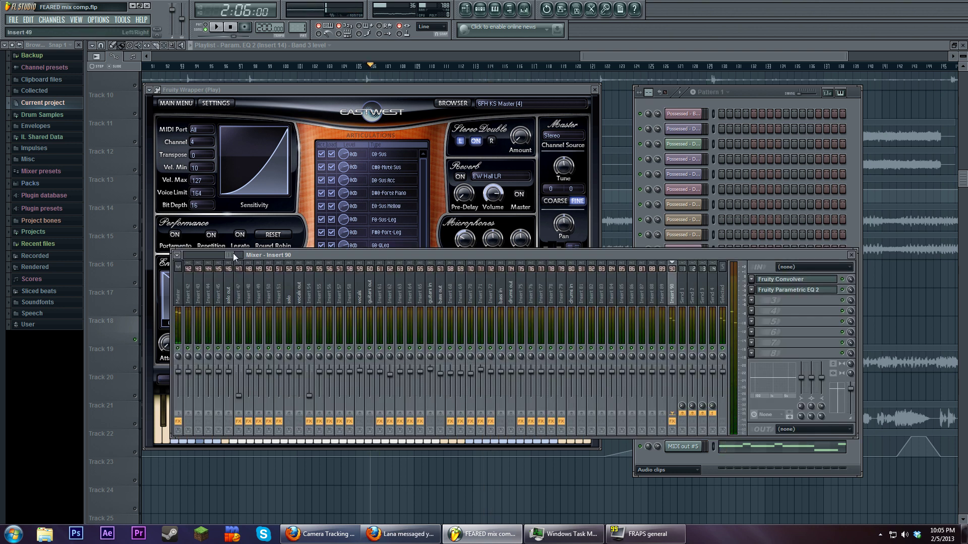
pyautogui.moveTo(234, 257); pyautogui.dragTo(238, 256)
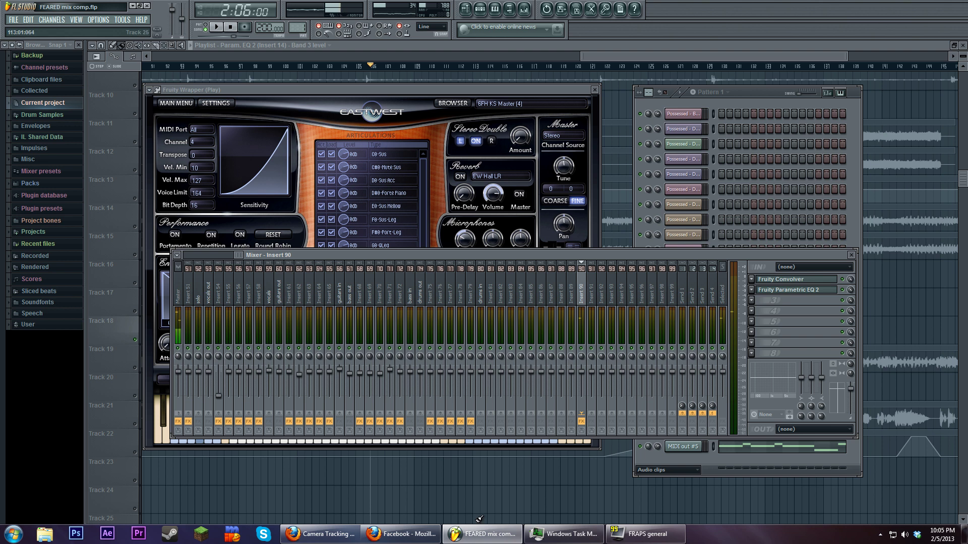
pyautogui.click(681, 476)
pyautogui.press('F12')
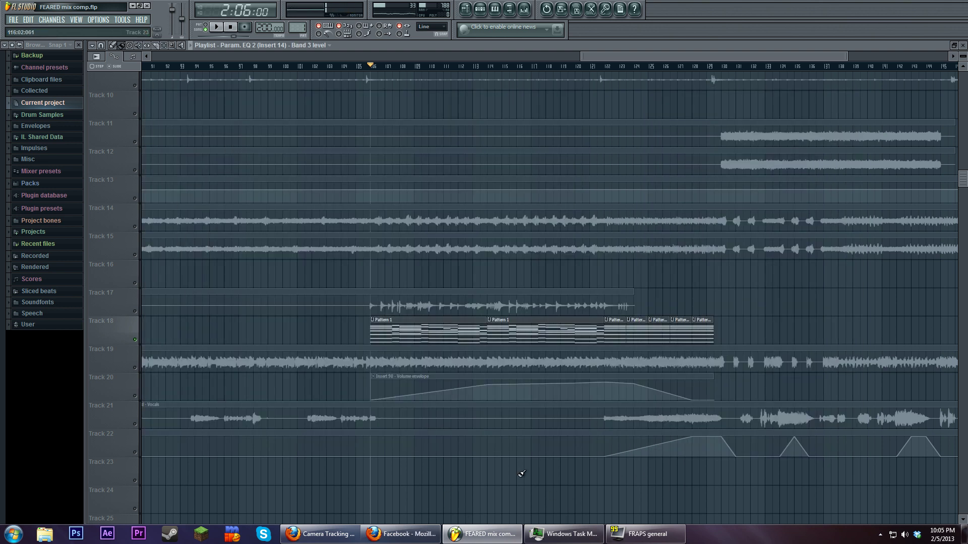
# Unmute the Insert 90 volume envelope track and all other playlist tracks, and play the full mix from bar 106.
pyautogui.click(383, 382)
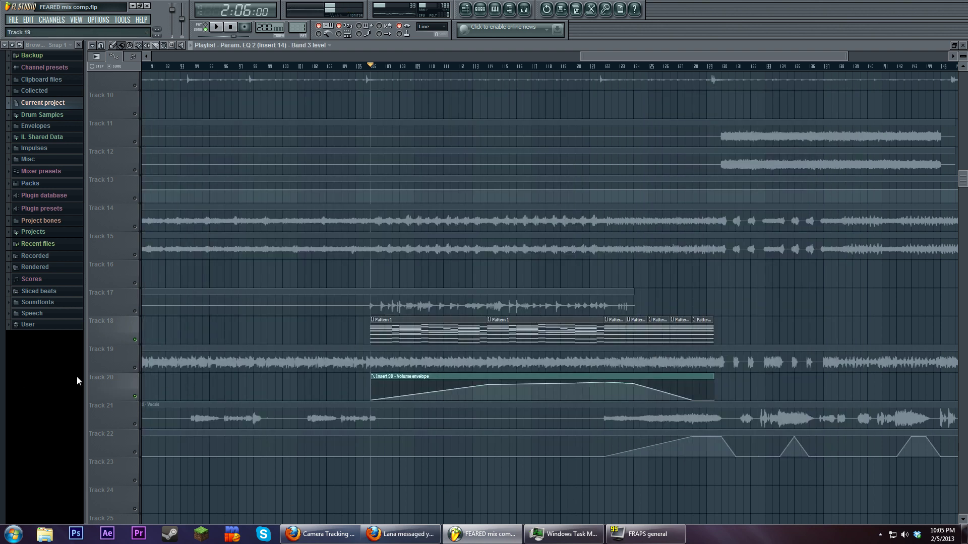
pyautogui.press('space')
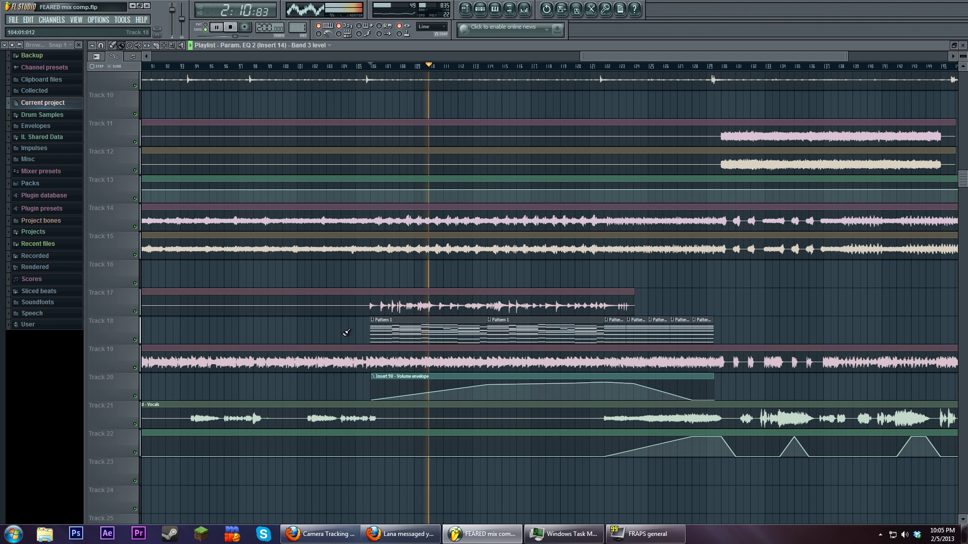
# Raise the last point of the HIGH band curve in the drums channel's Maximus, then show the snare channel in the mixer.
pyautogui.click(524, 11)
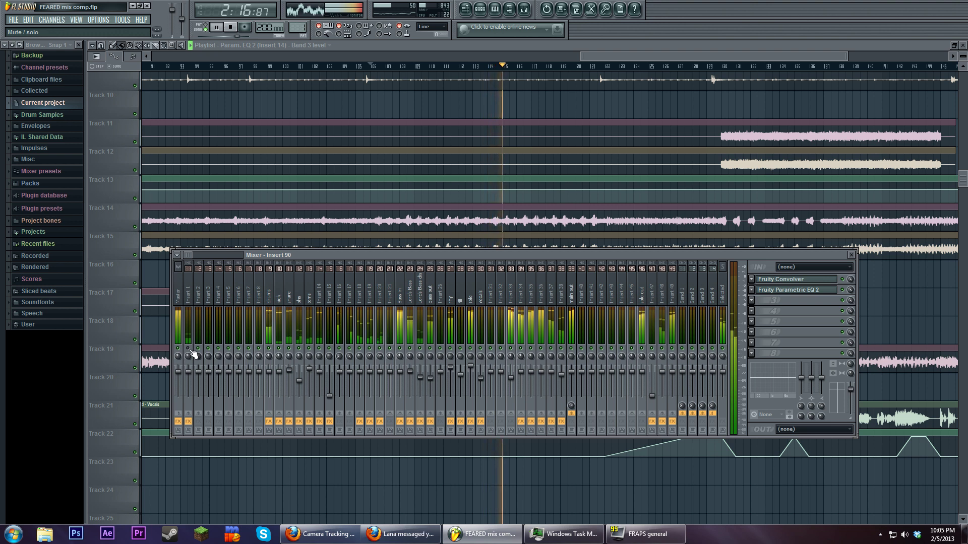
pyautogui.click(270, 302)
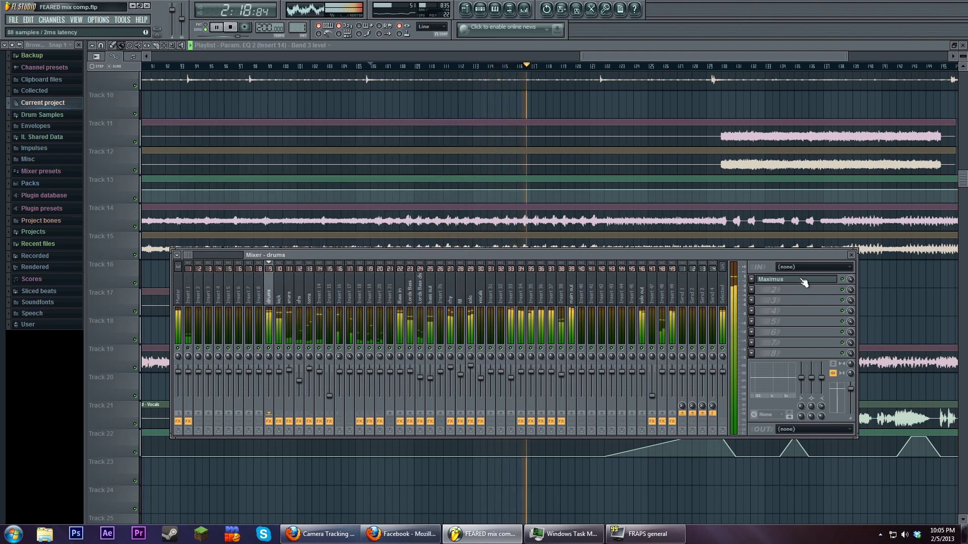
pyautogui.click(797, 280)
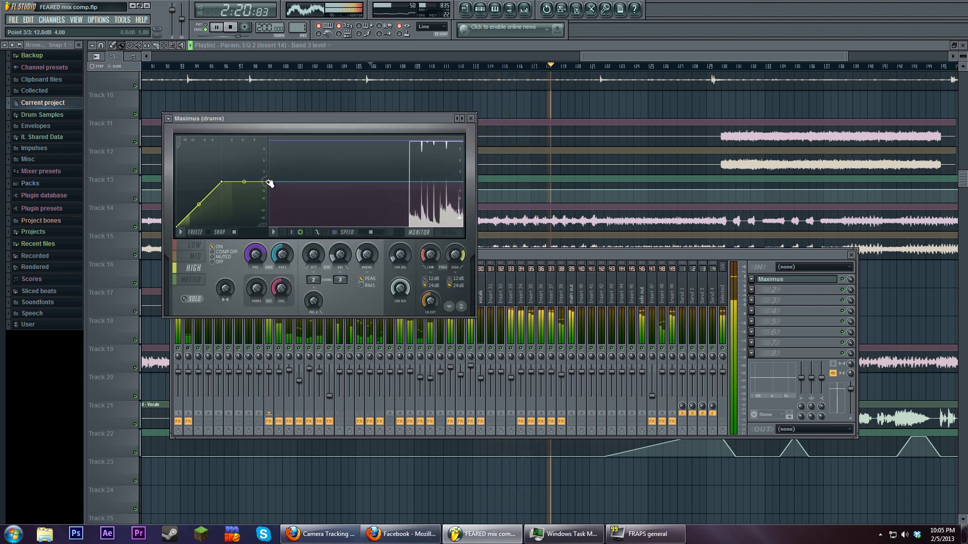
pyautogui.moveTo(269, 185); pyautogui.dragTo(268, 177)
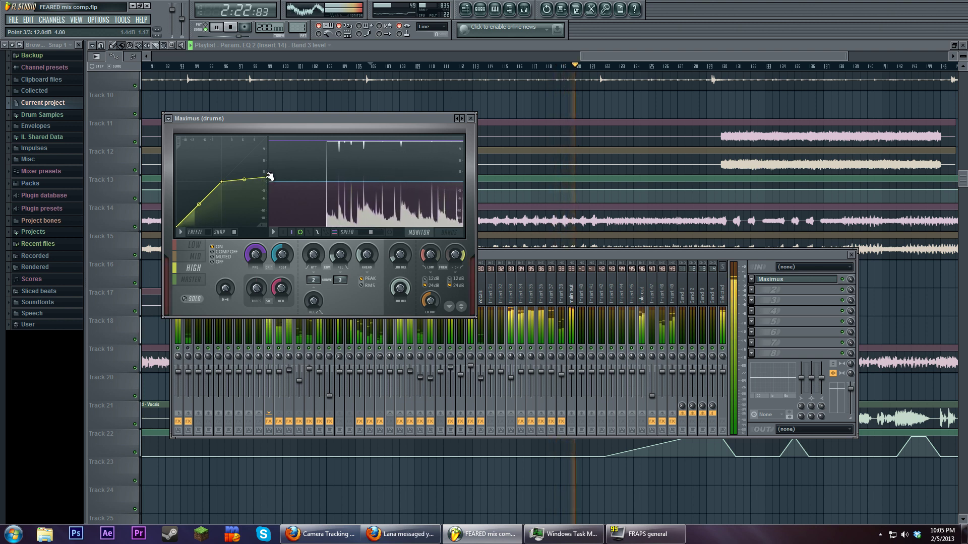
pyautogui.click(552, 260)
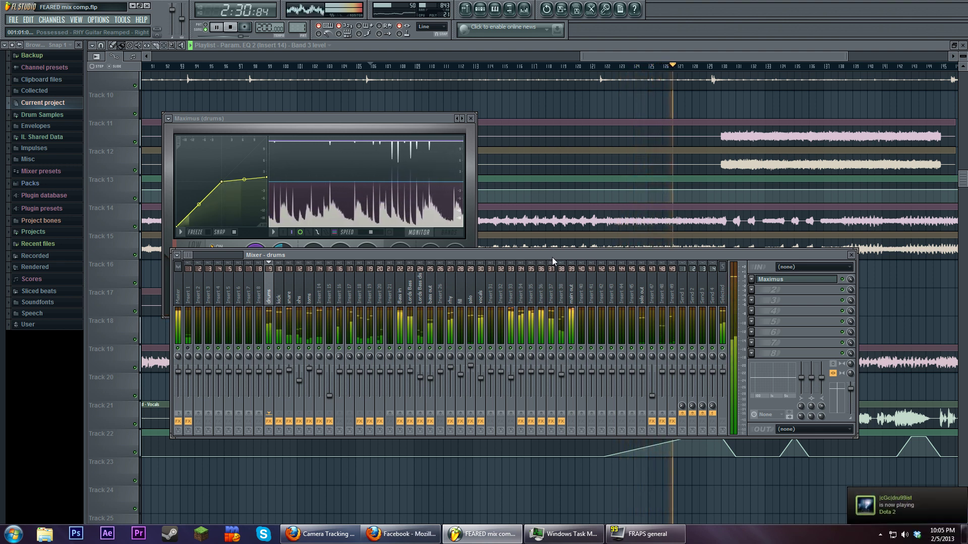
pyautogui.click(289, 302)
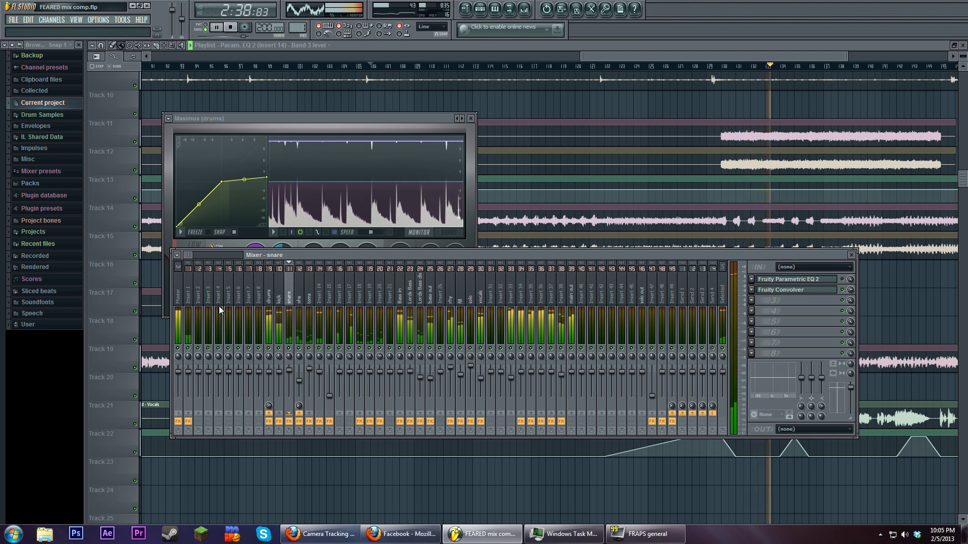
# Pause playback and show the bass out and kick channels in the mixer.
pyautogui.click(219, 28)
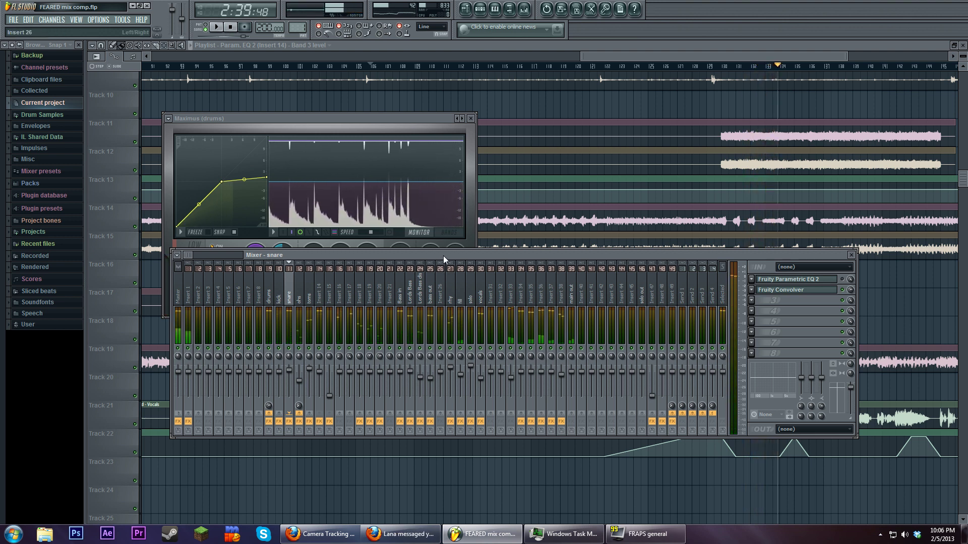
pyautogui.moveTo(443, 255); pyautogui.dragTo(440, 250)
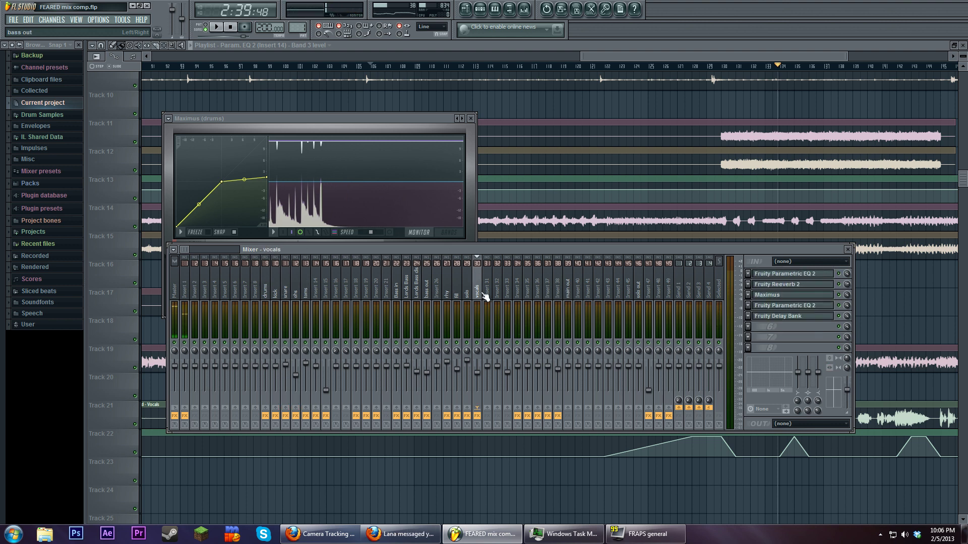
pyautogui.click(430, 296)
pyautogui.click(277, 295)
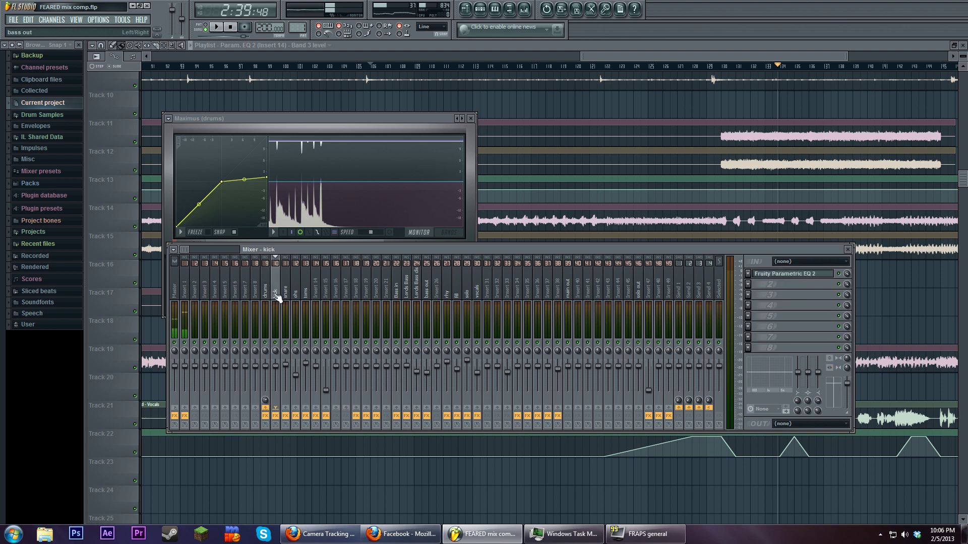
# Show the Maximus on the drums channel, then close the windows and set the playback position to bar 77.
pyautogui.click(266, 295)
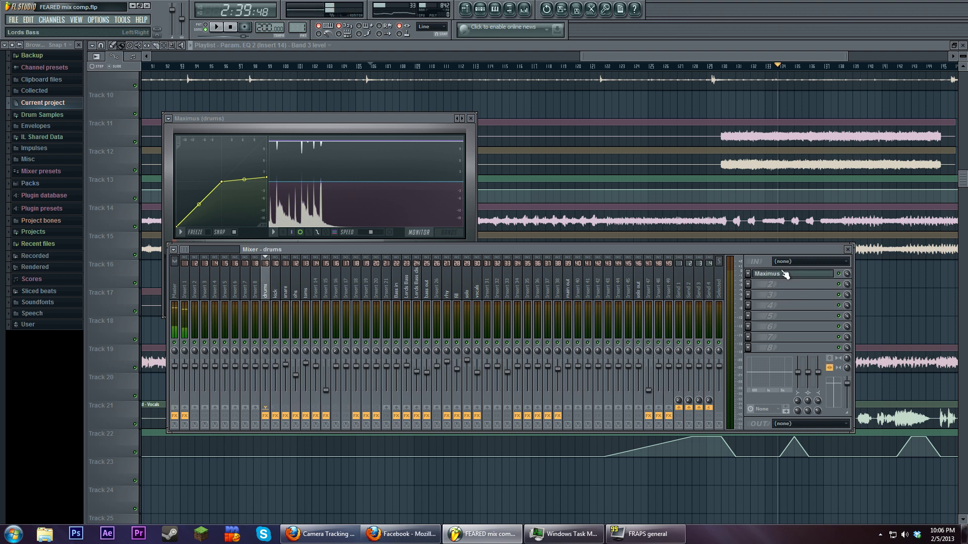
pyautogui.click(749, 275)
pyautogui.click(750, 275)
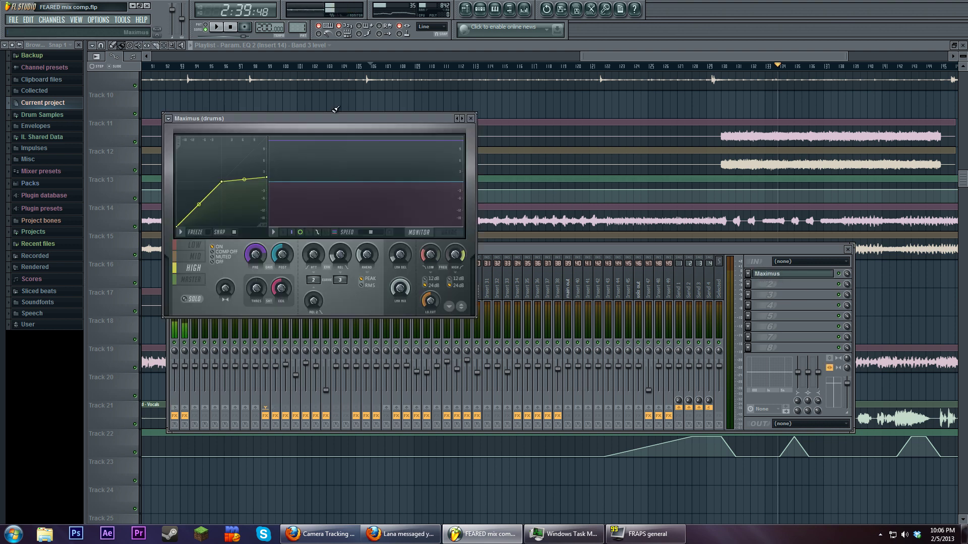
pyautogui.moveTo(289, 120); pyautogui.dragTo(306, 134)
pyautogui.moveTo(373, 99); pyautogui.dragTo(311, 192)
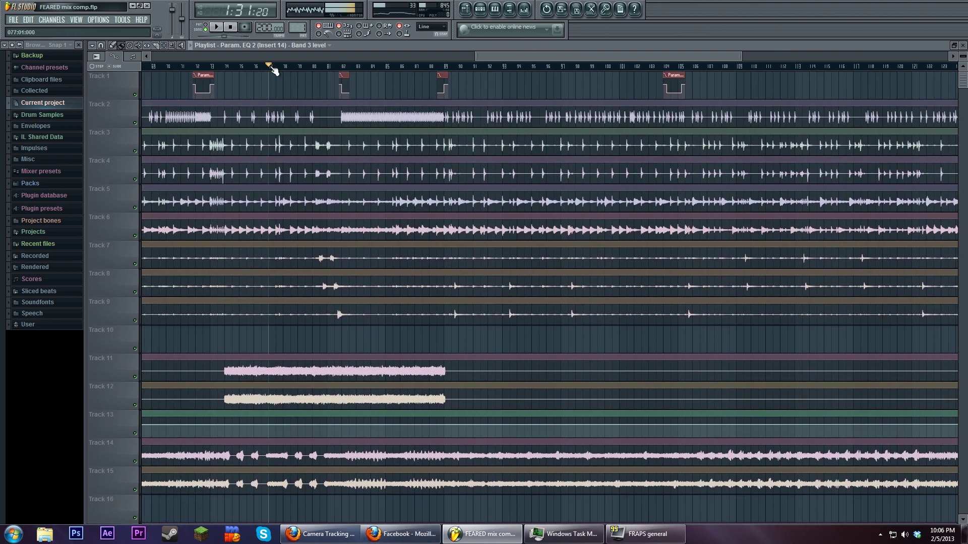
# Reopen the drums channel's Maximus, play a short passage, and go through its LOW, MID, HIGH and MASTER bands.
pyautogui.click(527, 9)
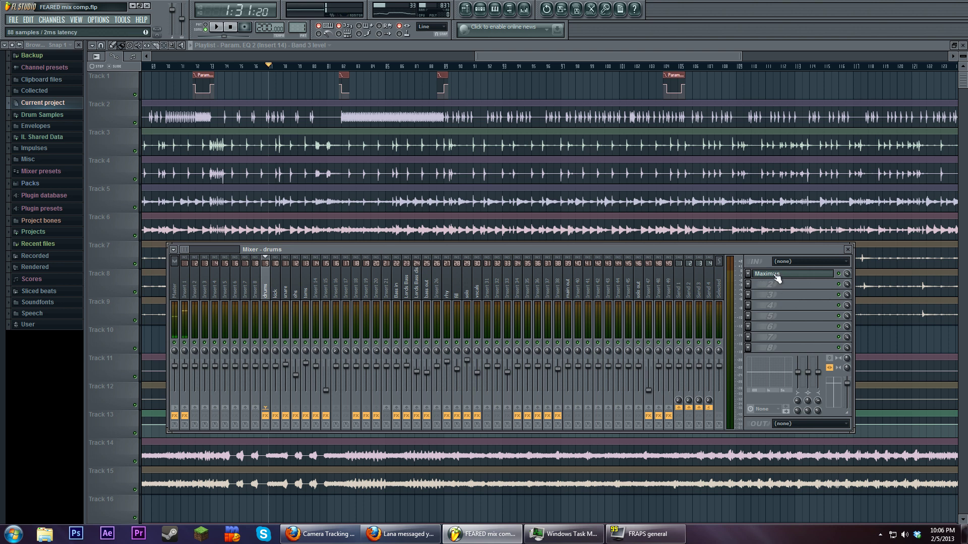
pyautogui.click(775, 276)
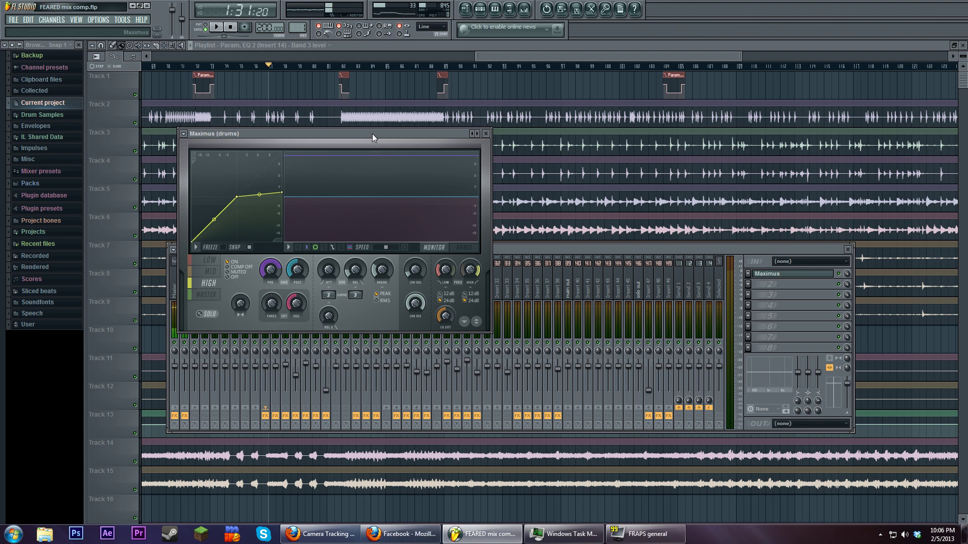
pyautogui.click(208, 261)
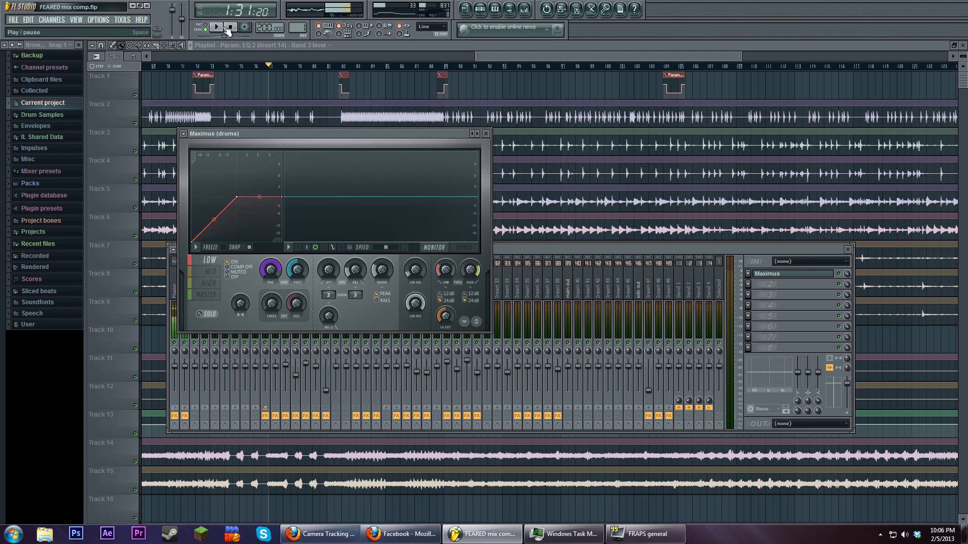
pyautogui.click(226, 30)
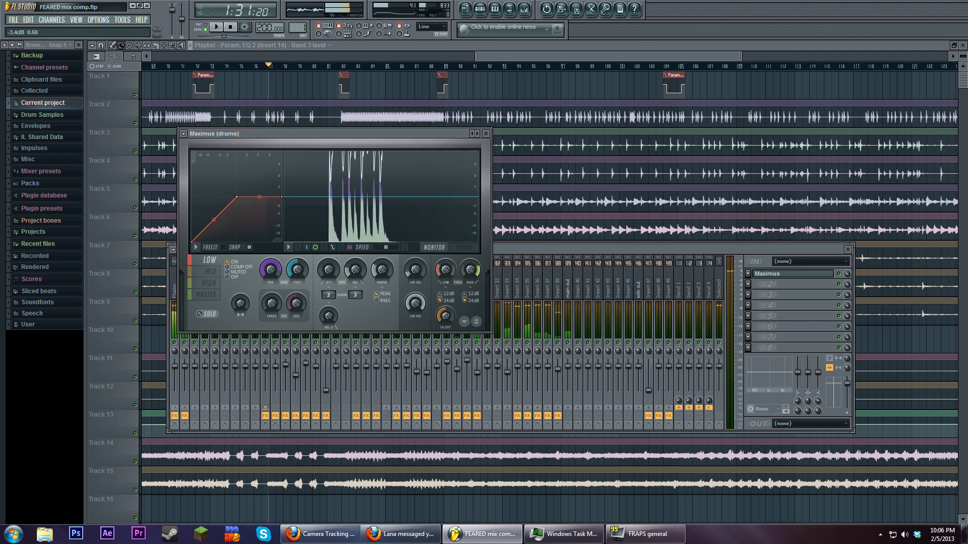
pyautogui.click(210, 271)
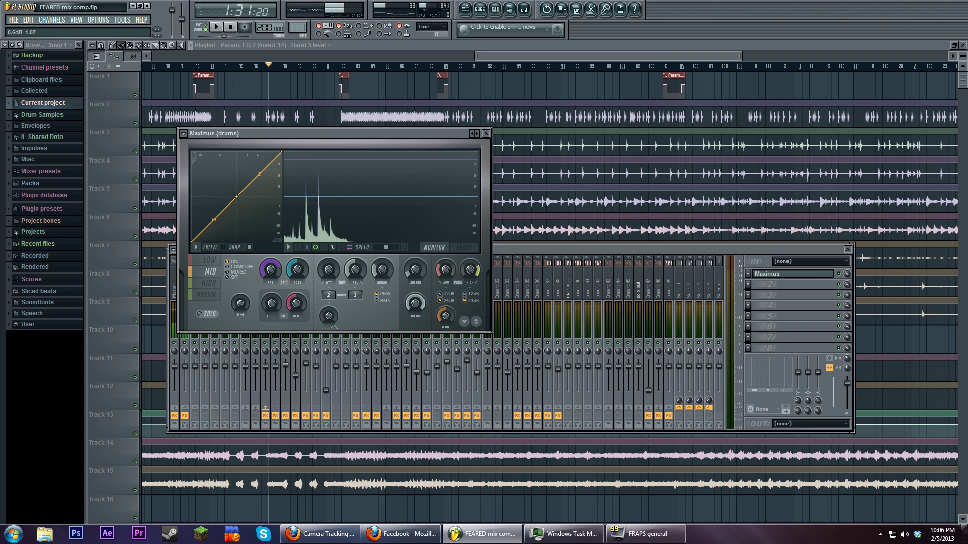
pyautogui.click(209, 283)
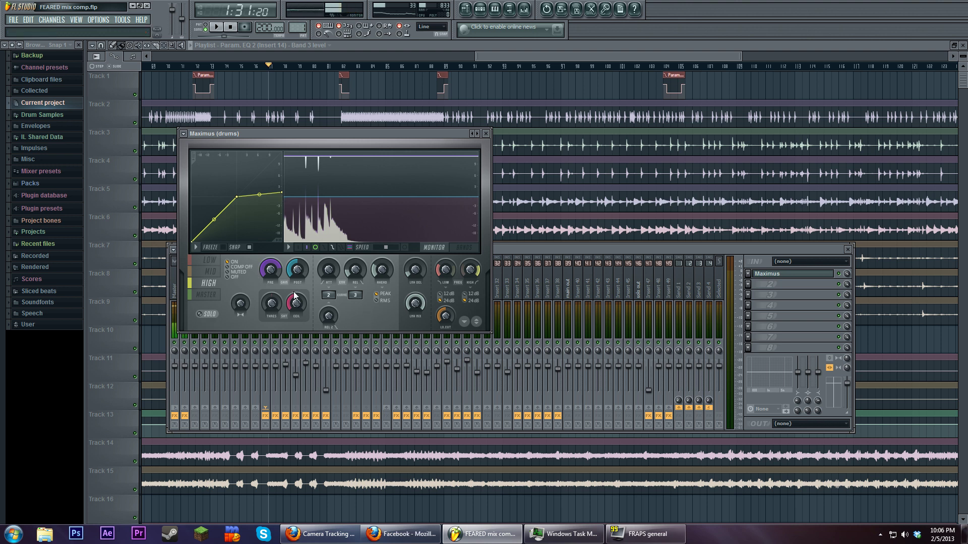
pyautogui.click(206, 294)
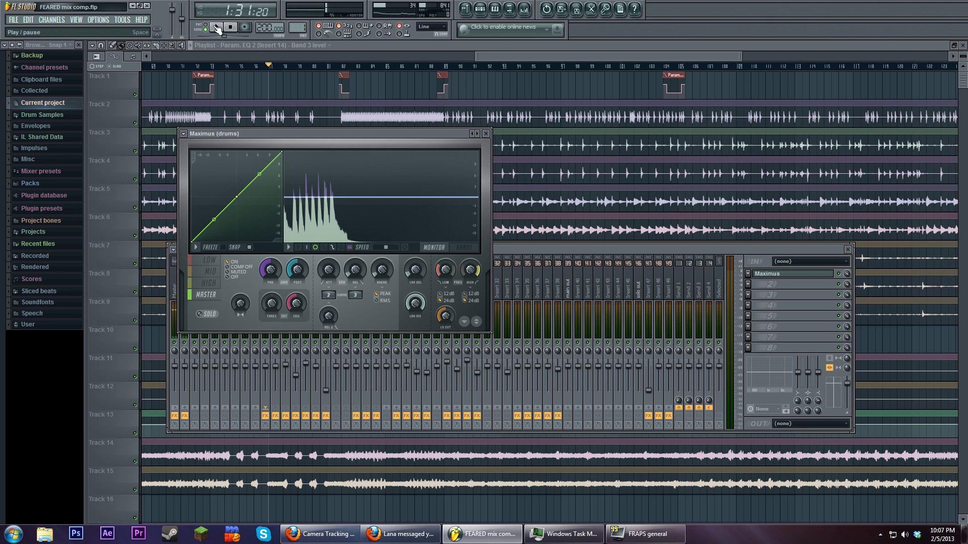
# Move the drums Maximus above the mixer and compare its LOW, HIGH and MASTER bands.
pyautogui.moveTo(294, 133); pyautogui.dragTo(405, 87)
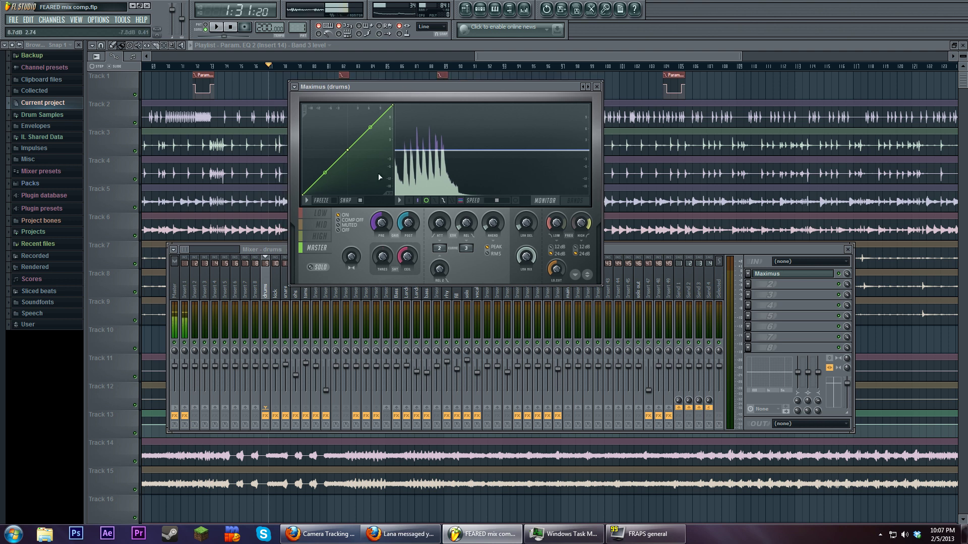
pyautogui.click(325, 215)
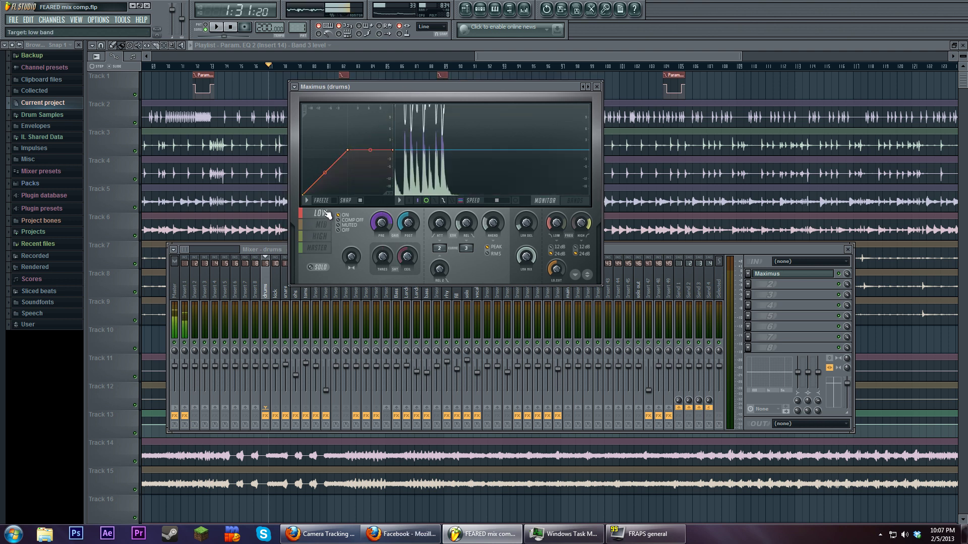
pyautogui.click(319, 236)
pyautogui.click(327, 248)
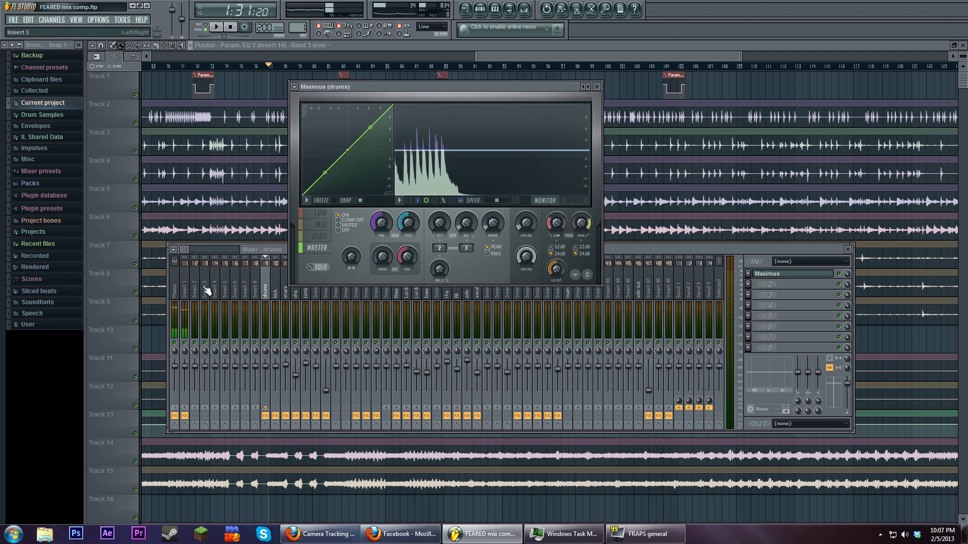
# Show the Master channel's effects in the mixer and check its Maximus.
pyautogui.click(176, 291)
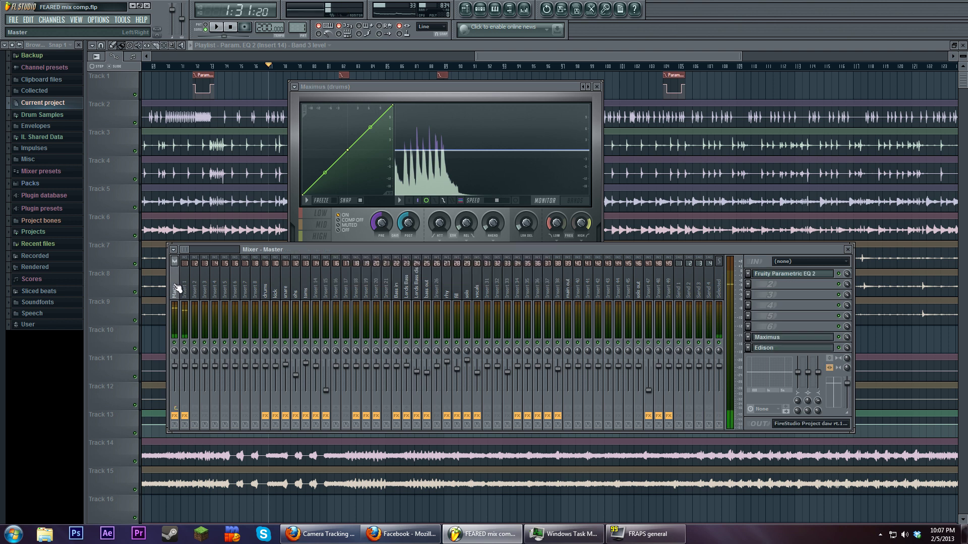
pyautogui.click(780, 338)
pyautogui.click(781, 338)
# Set the playback position to bar 42 in the playlist and look over the drum, guitar, bass and vocal tracks.
pyautogui.moveTo(417, 56); pyautogui.dragTo(495, 54)
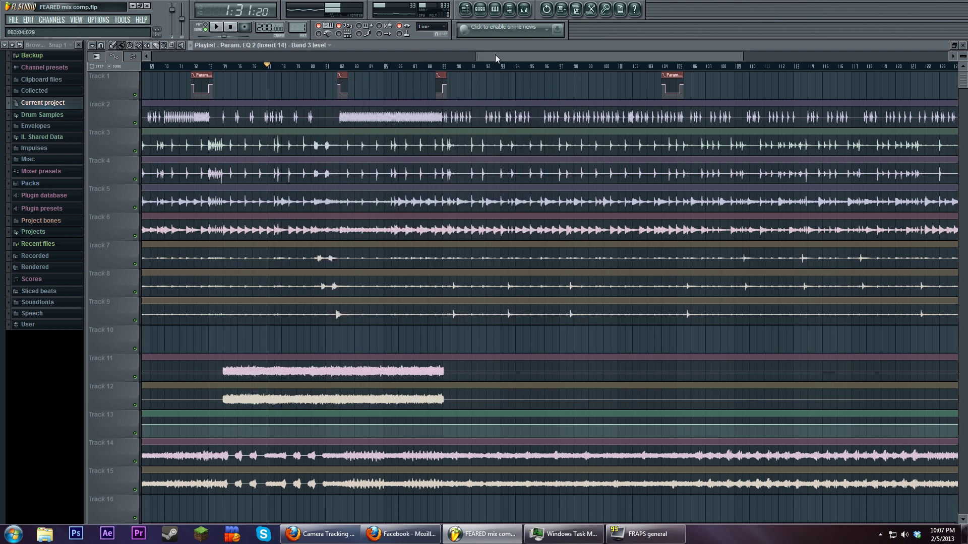
pyautogui.hscroll(-10, 317, 193)
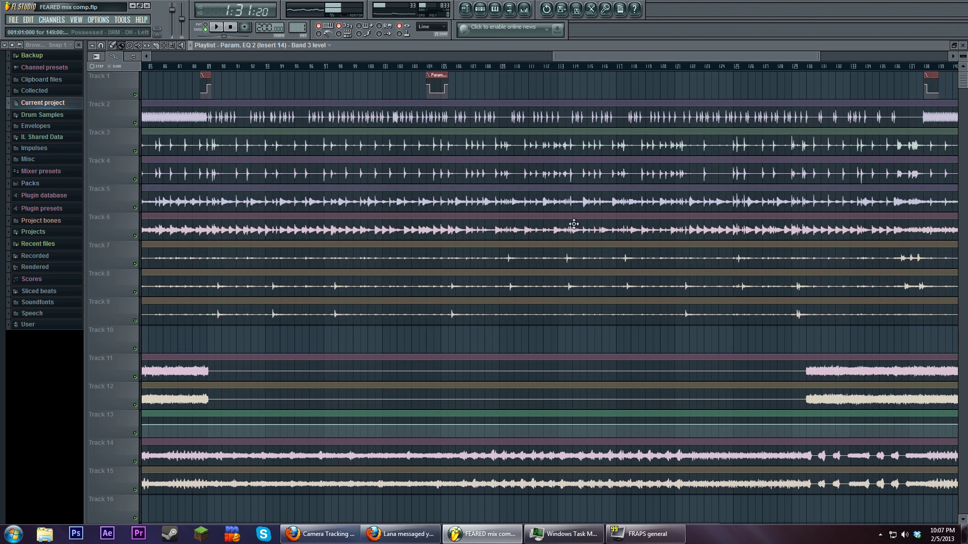
pyautogui.hscroll(-6, 507, 217)
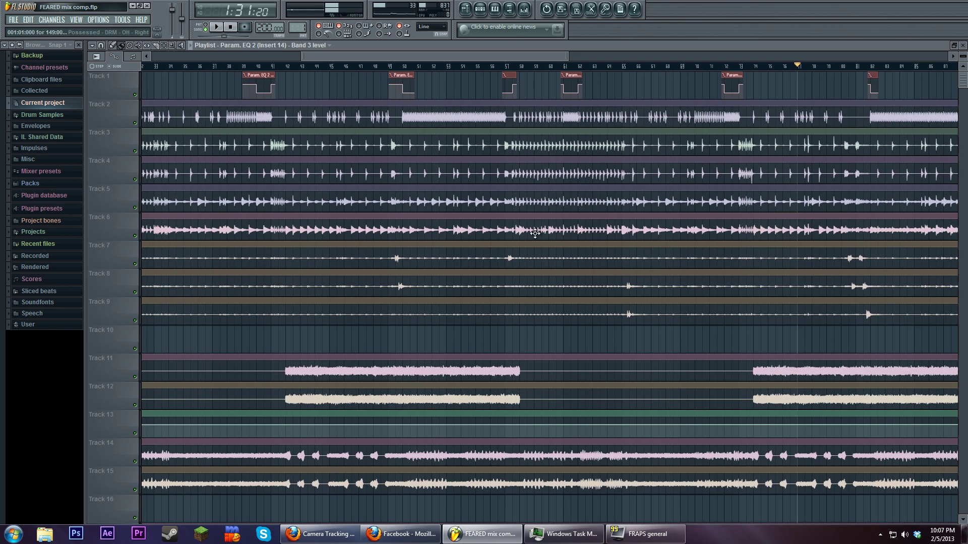
pyautogui.click(285, 67)
pyautogui.scroll(-5, 333, 212)
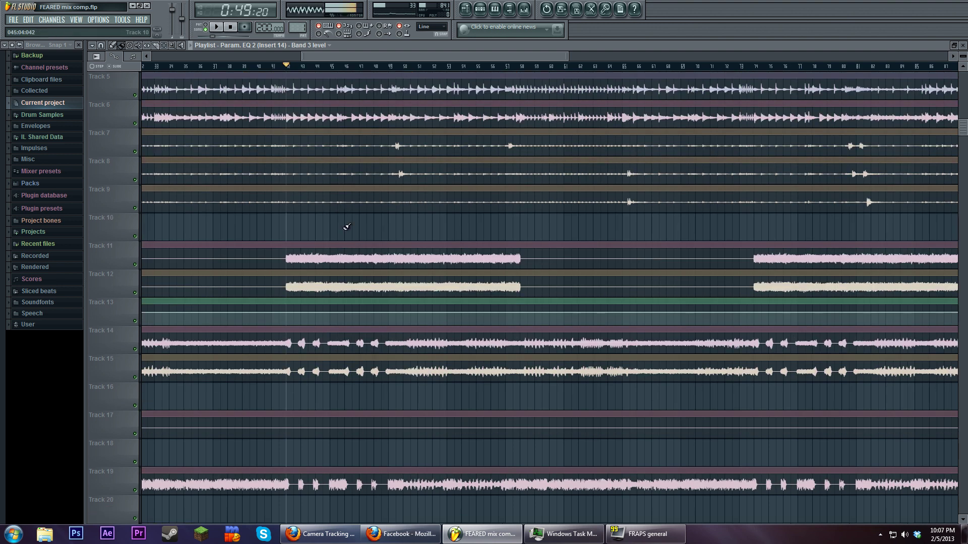
pyautogui.scroll(2, 343, 228)
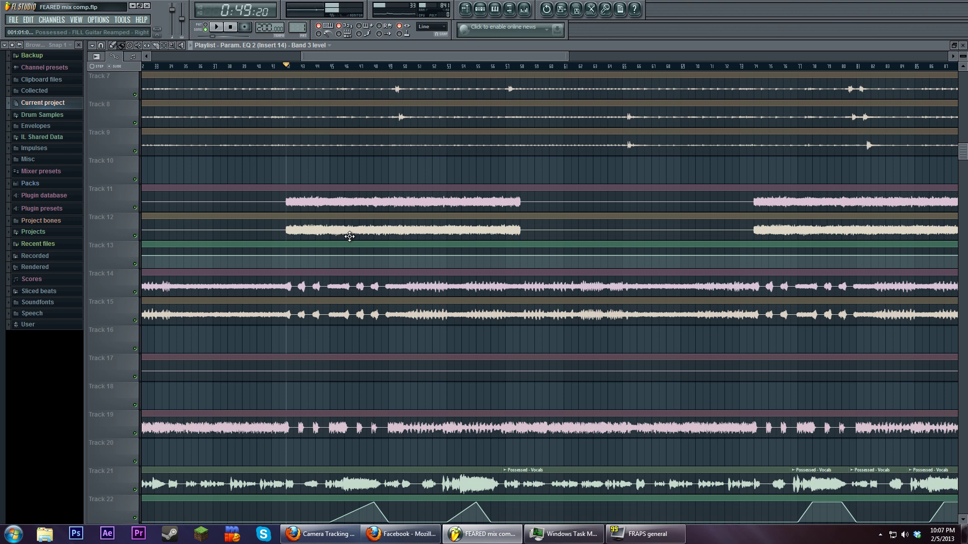
pyautogui.scroll(3, 352, 237)
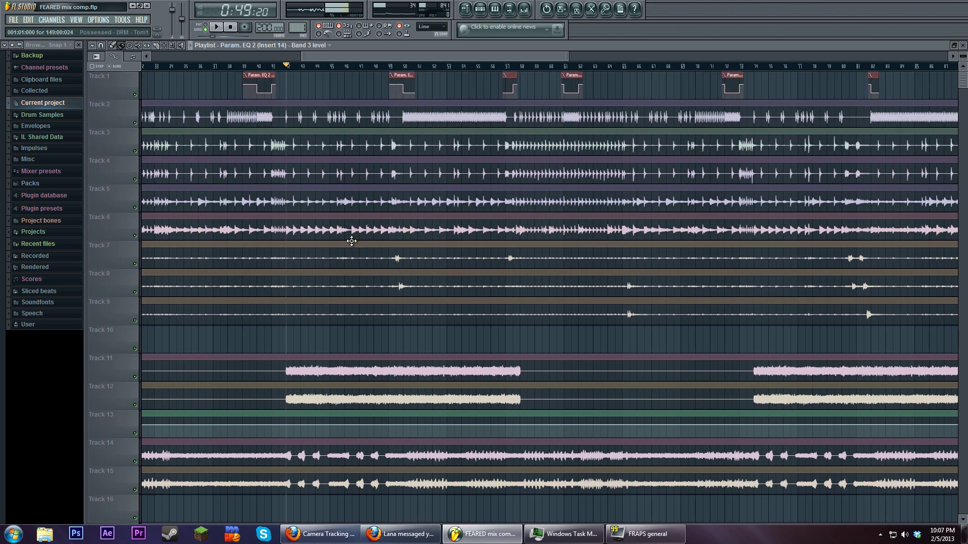
pyautogui.scroll(-5, 353, 240)
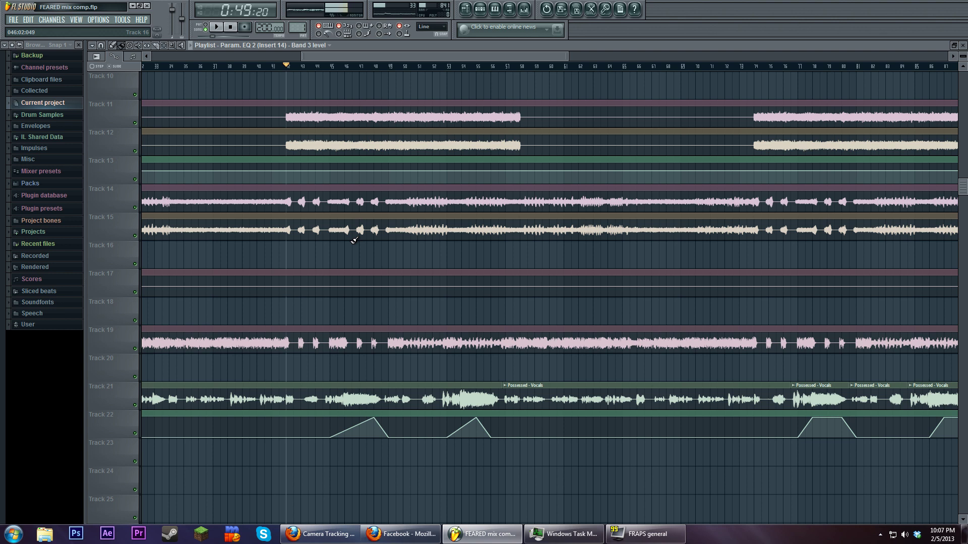
# Show Inserts 58 and 56 in the mixer and open Insert 56's Fruity Convolver, arranged above the mixer.
pyautogui.click(524, 8)
pyautogui.moveTo(183, 251); pyautogui.dragTo(207, 254)
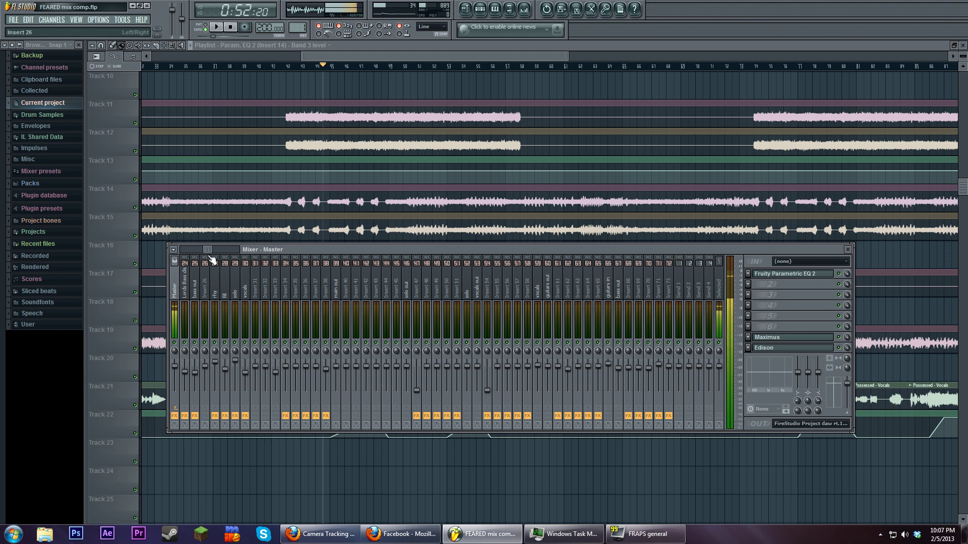
pyautogui.click(527, 292)
pyautogui.click(507, 289)
pyautogui.click(806, 277)
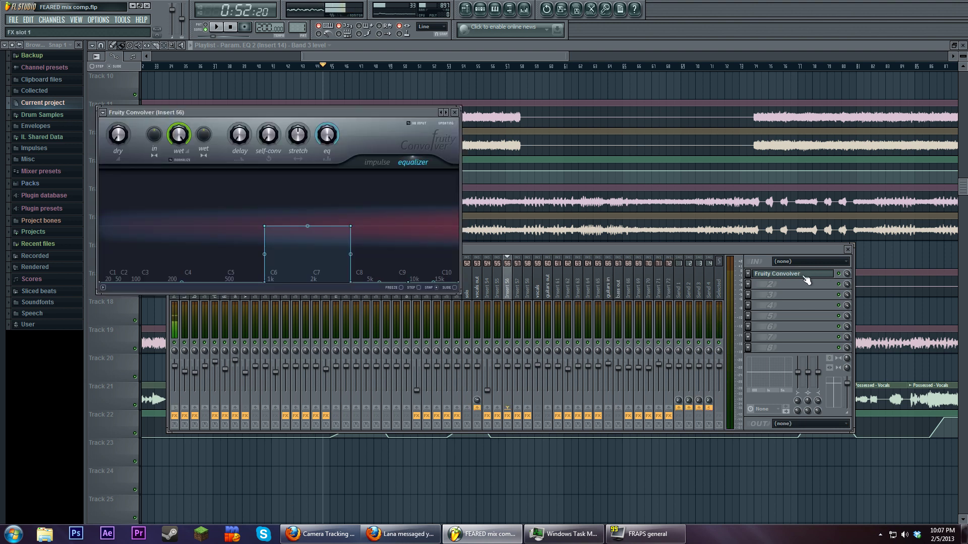
pyautogui.moveTo(329, 113); pyautogui.dragTo(376, 92)
pyautogui.moveTo(585, 252); pyautogui.dragTo(585, 281)
# Check the effect slots of Inserts 57, 62 and 65, ending on Insert 62.
pyautogui.click(521, 325)
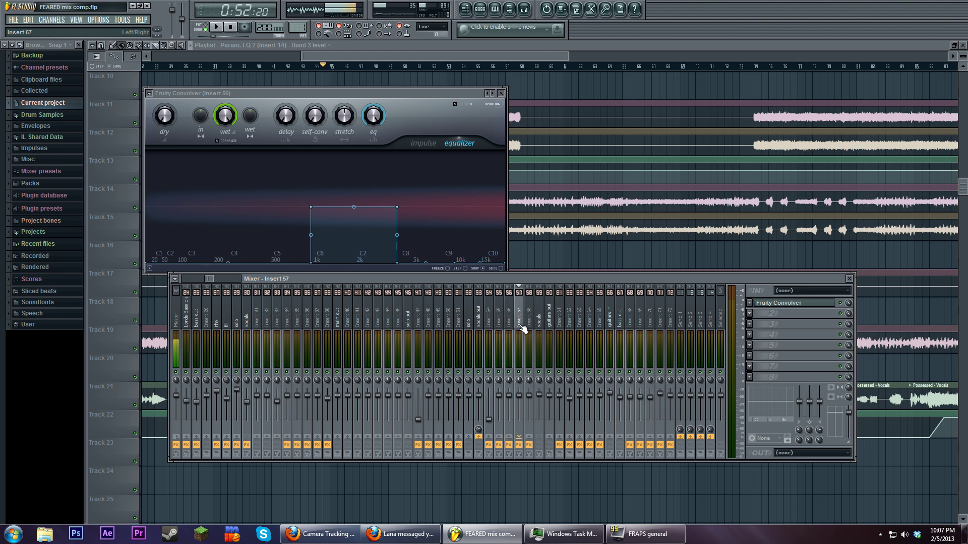
pyautogui.click(570, 326)
pyautogui.click(603, 327)
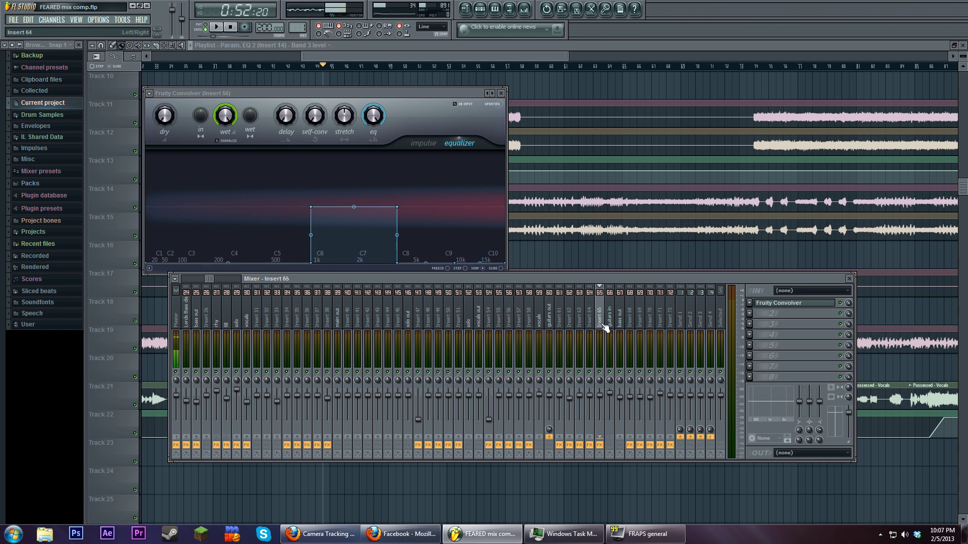
pyautogui.click(570, 327)
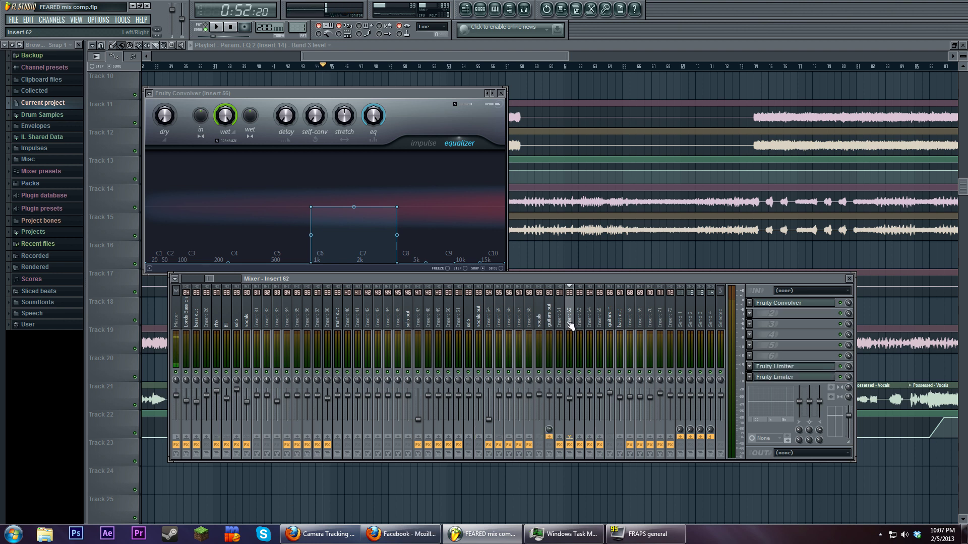
pyautogui.moveTo(498, 283); pyautogui.dragTo(492, 277)
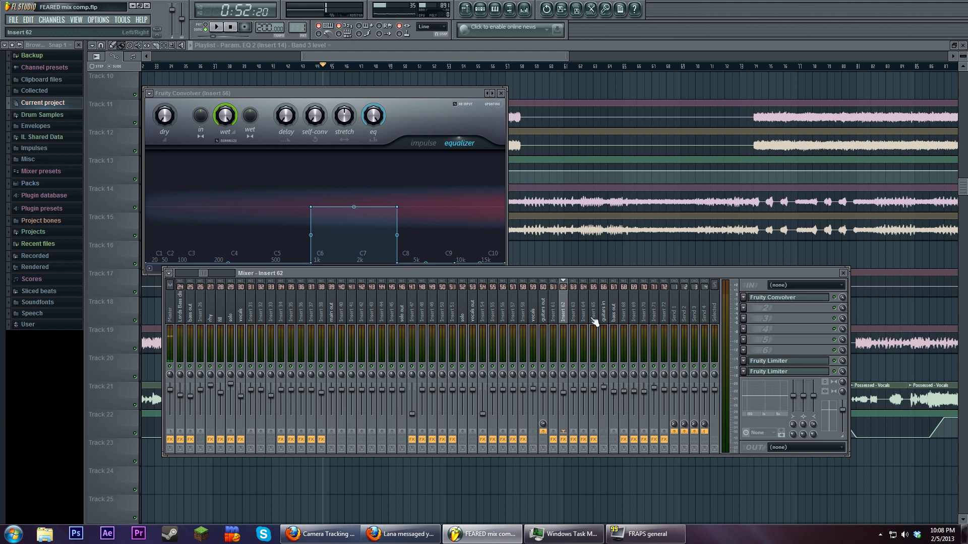
# Show the drums in channel while briefly playing the full mix, then show Insert 76's effects.
pyautogui.moveTo(202, 279); pyautogui.dragTo(212, 276)
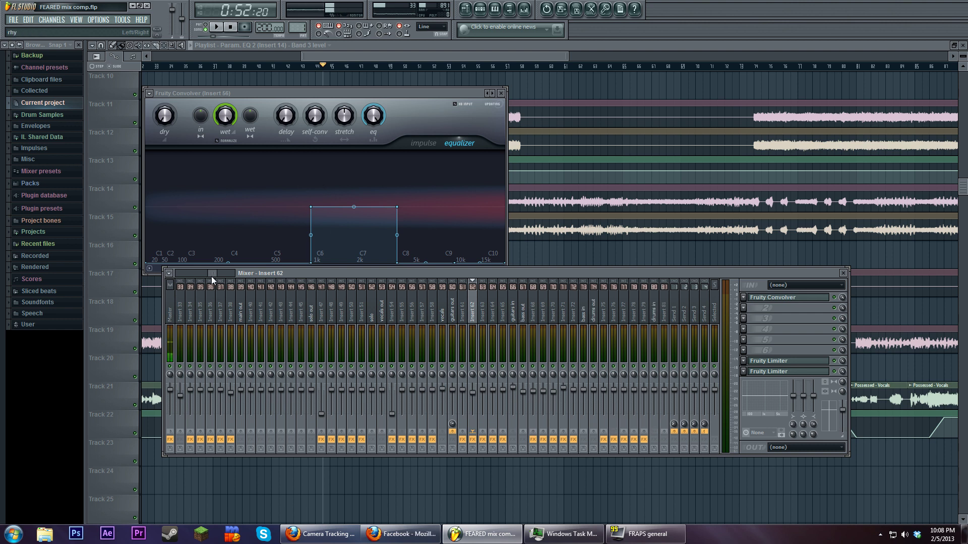
pyautogui.click(658, 317)
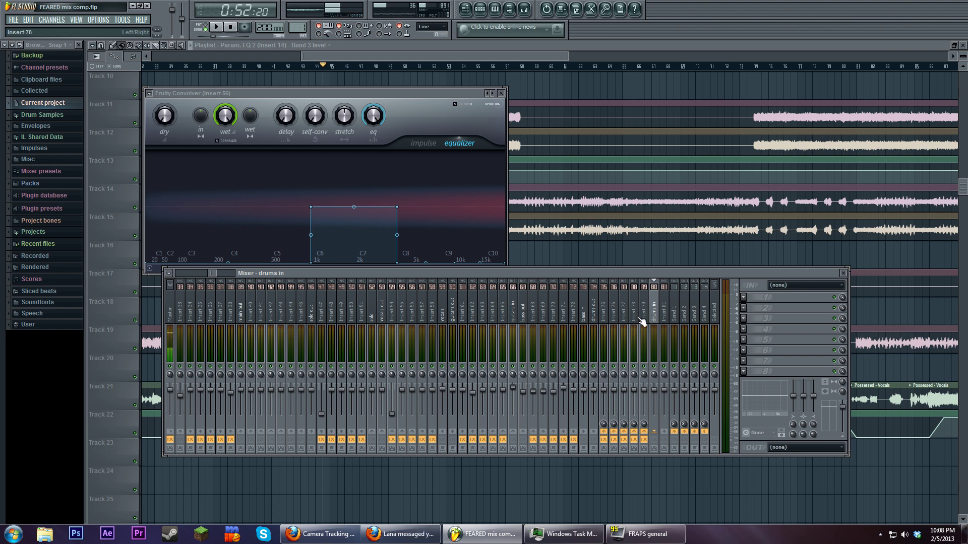
pyautogui.click(217, 28)
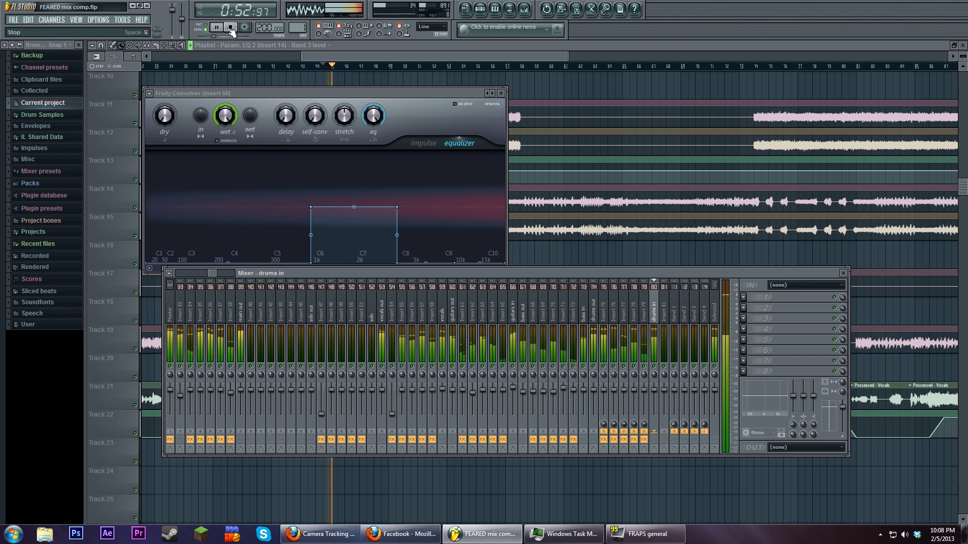
pyautogui.click(230, 28)
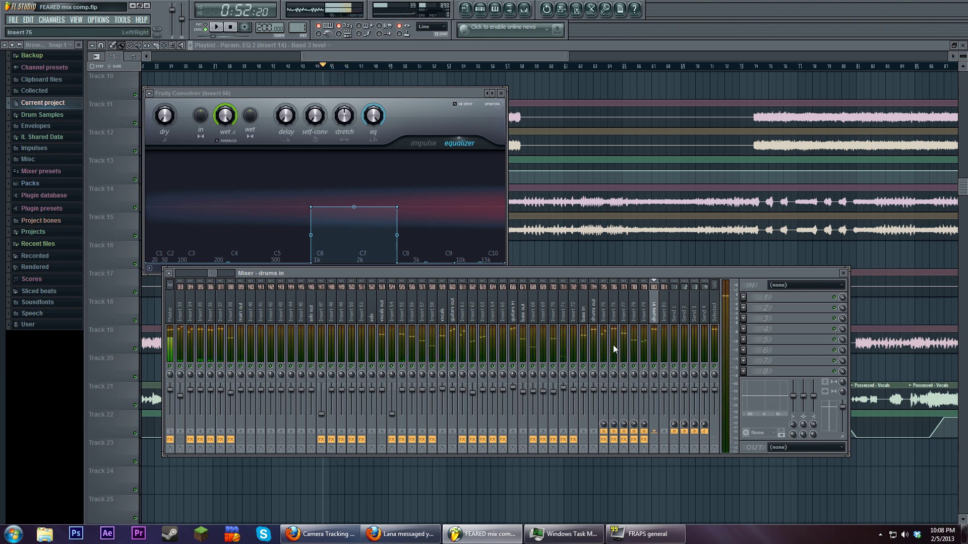
pyautogui.click(615, 315)
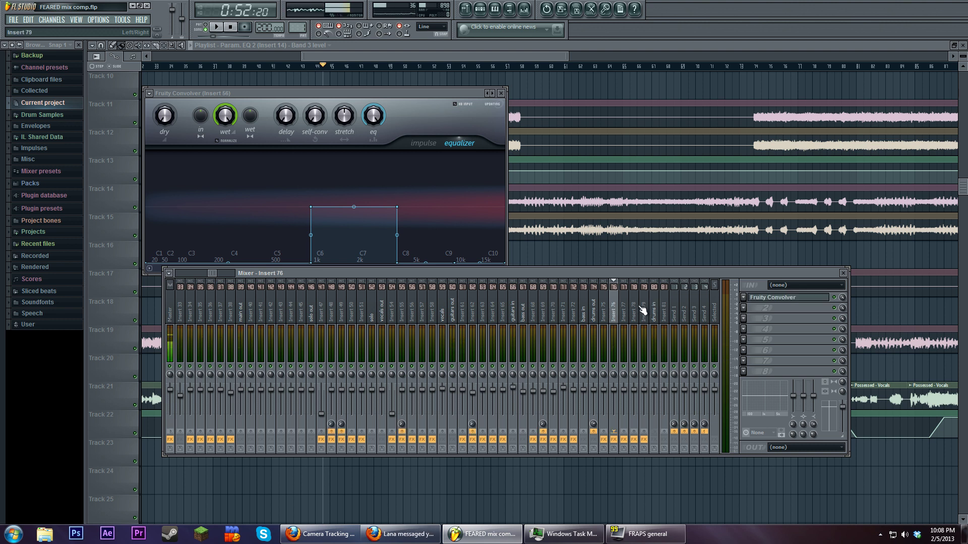
# Open the Fruity Limiter in Insert 62's last effect slot, briefly play the mix, then compare the effects of Inserts 63 and 62.
pyautogui.click(473, 313)
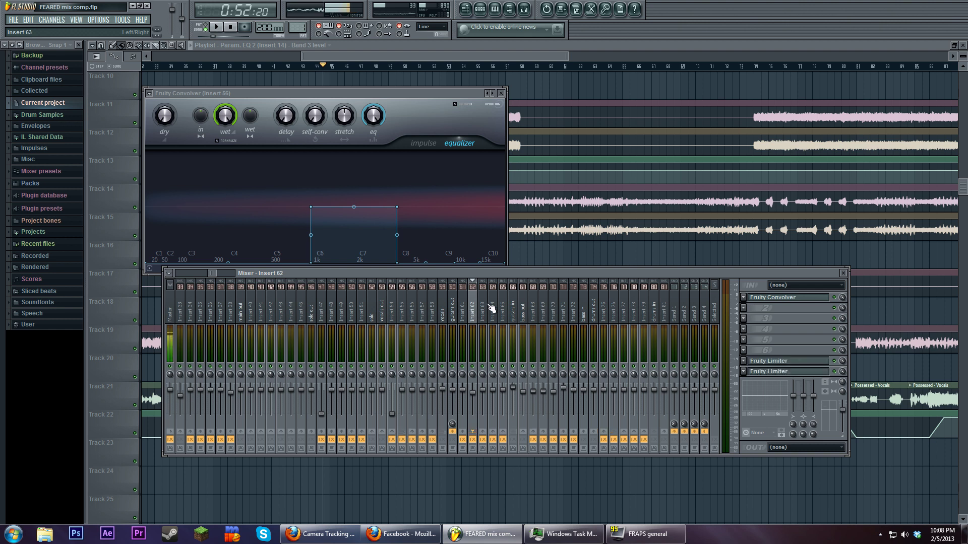
pyautogui.click(800, 372)
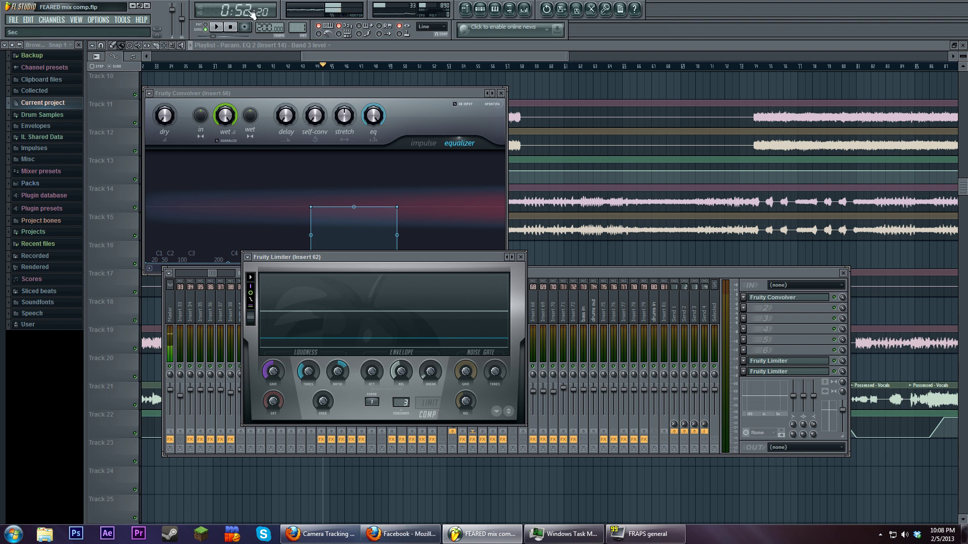
pyautogui.click(216, 27)
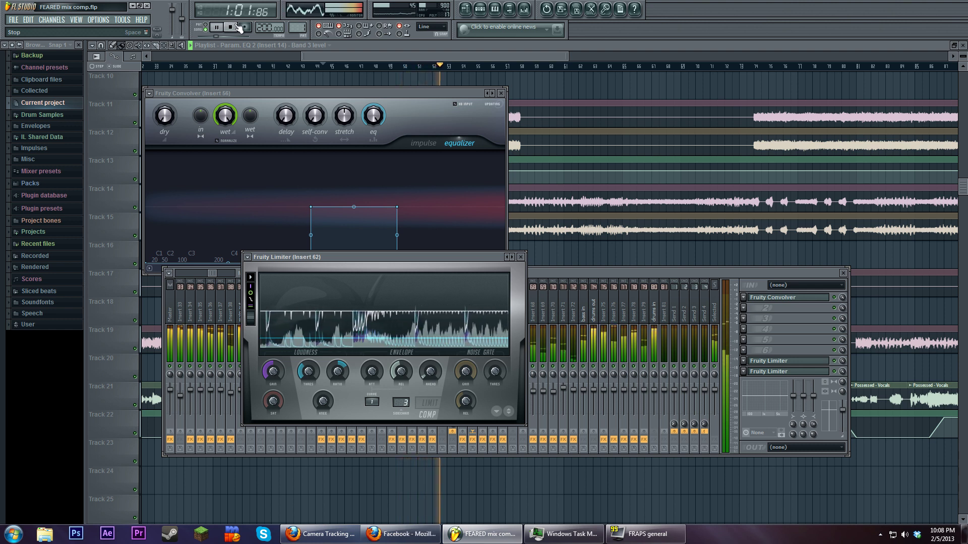
pyautogui.click(237, 27)
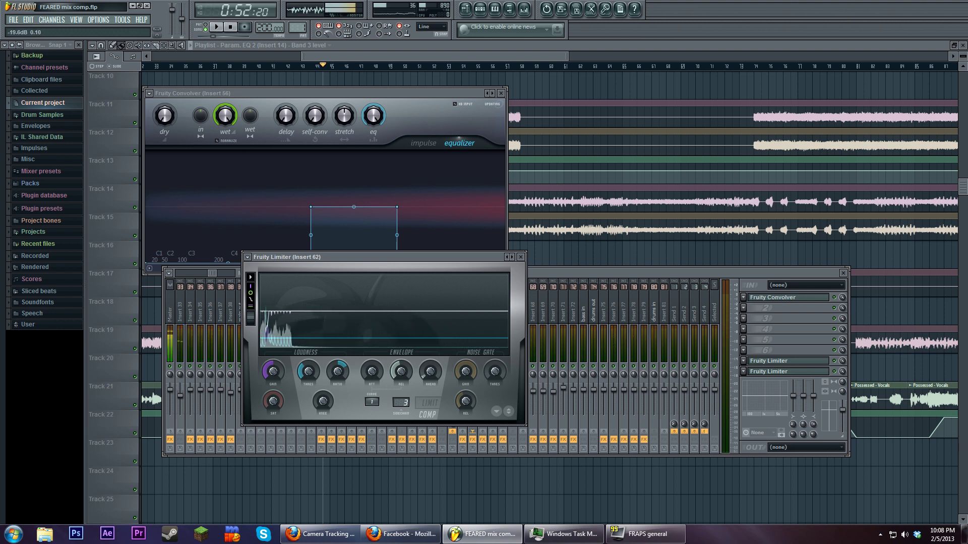
pyautogui.click(576, 276)
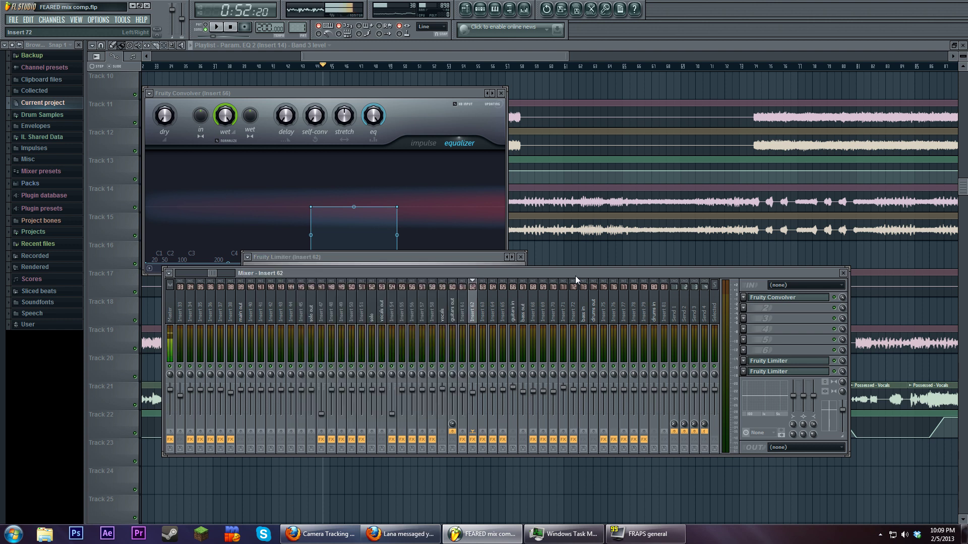
pyautogui.click(486, 318)
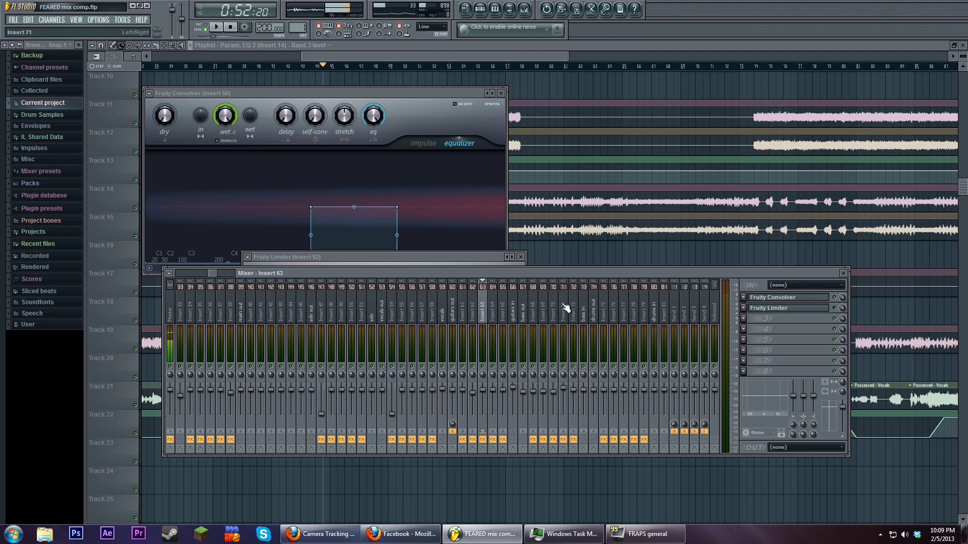
pyautogui.click(473, 315)
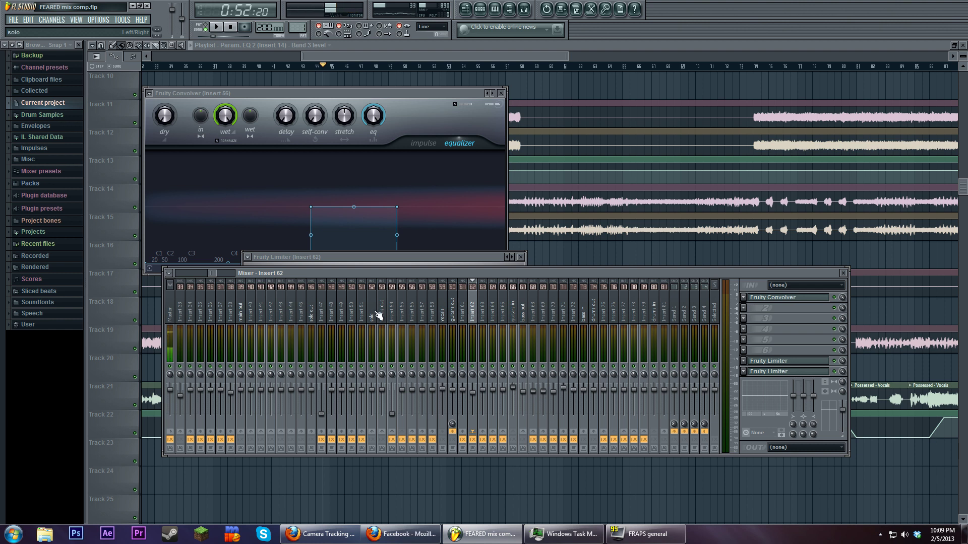
# Show the bass out channel, then open Insert 68's Fruity Limiter, watch it during brief playback and return to the mixer.
pyautogui.click(530, 317)
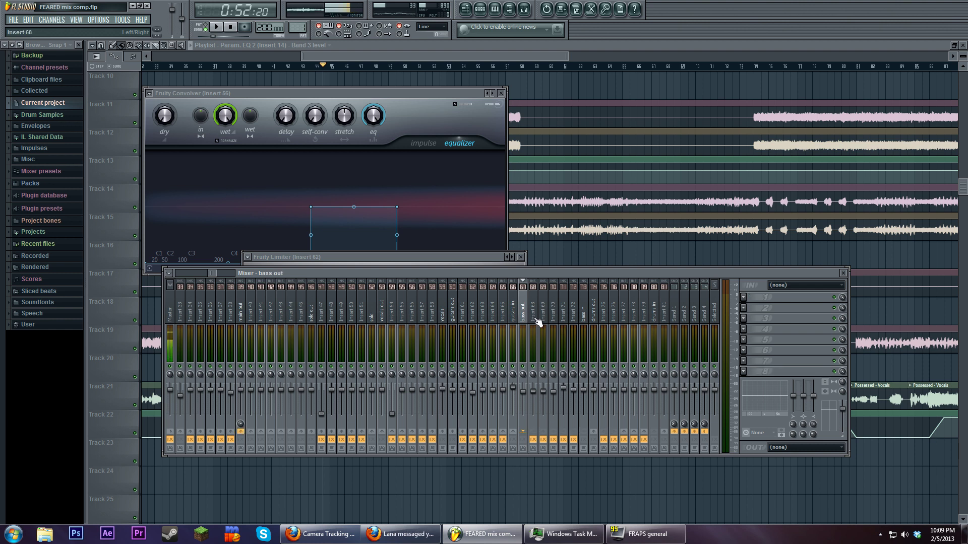
pyautogui.click(533, 313)
pyautogui.click(781, 372)
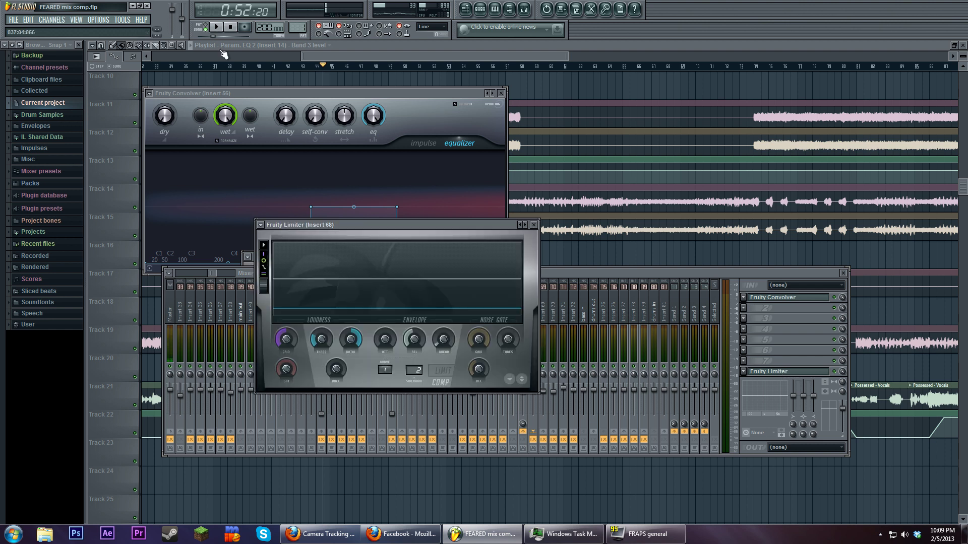
pyautogui.click(218, 28)
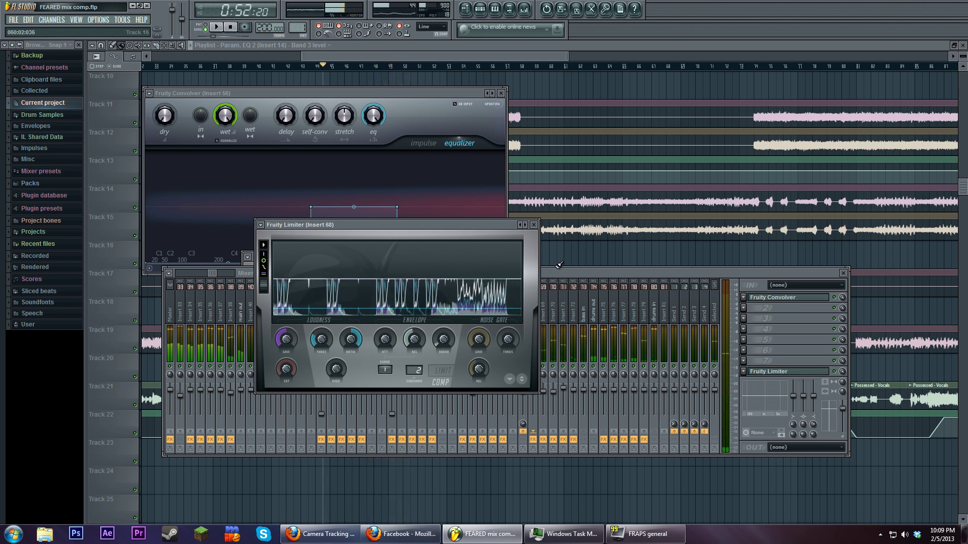
pyautogui.click(231, 27)
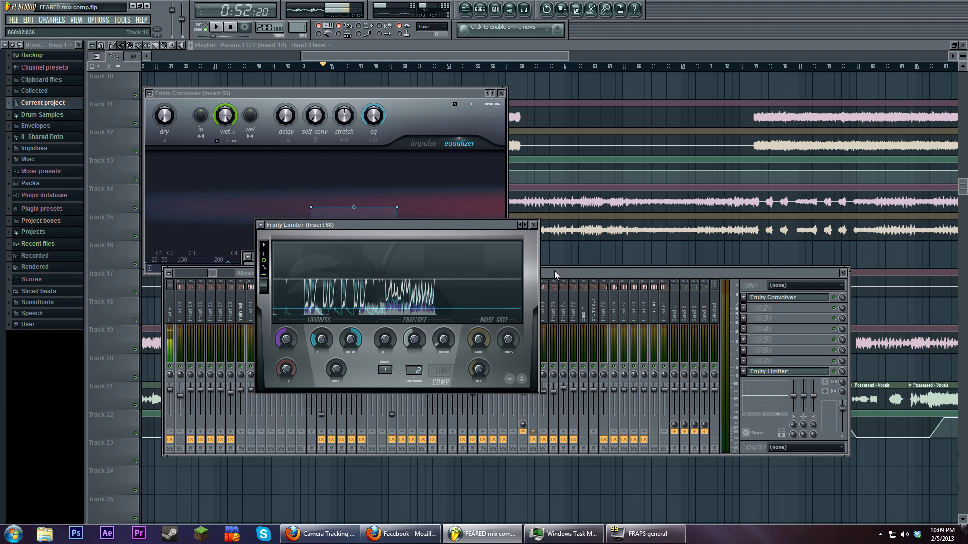
pyautogui.click(574, 276)
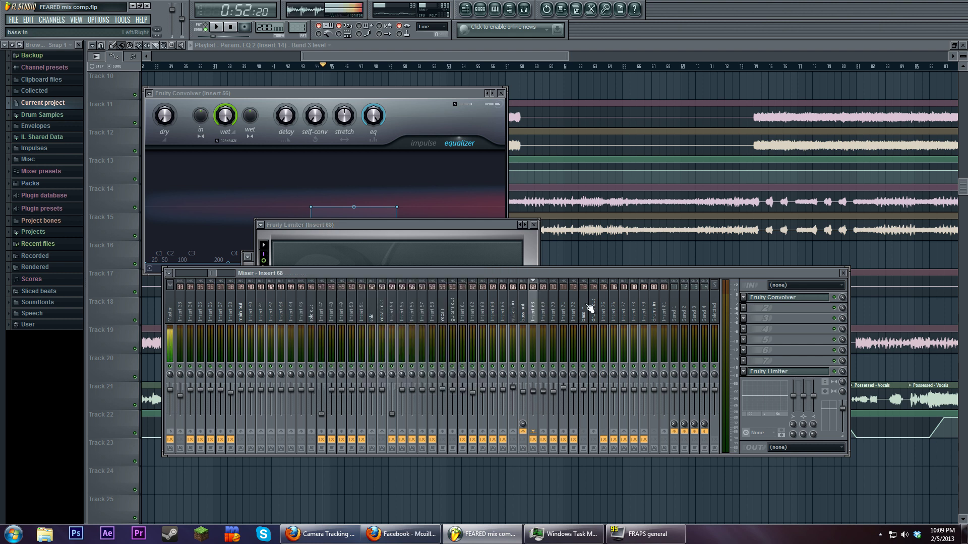
# Check the effect slots across Inserts 61 to 65, ending on Insert 61.
pyautogui.click(478, 313)
pyautogui.click(467, 310)
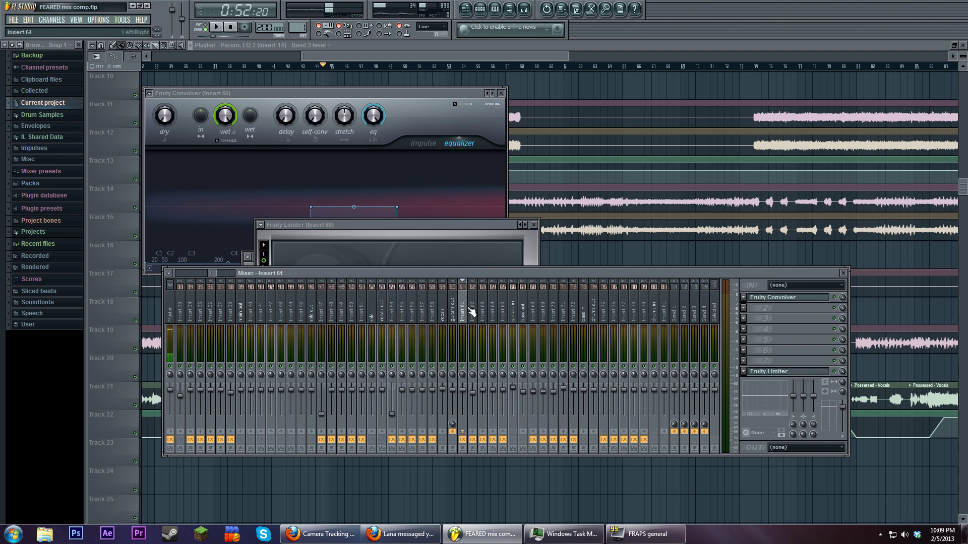
pyautogui.click(483, 315)
pyautogui.click(503, 316)
pyautogui.click(492, 317)
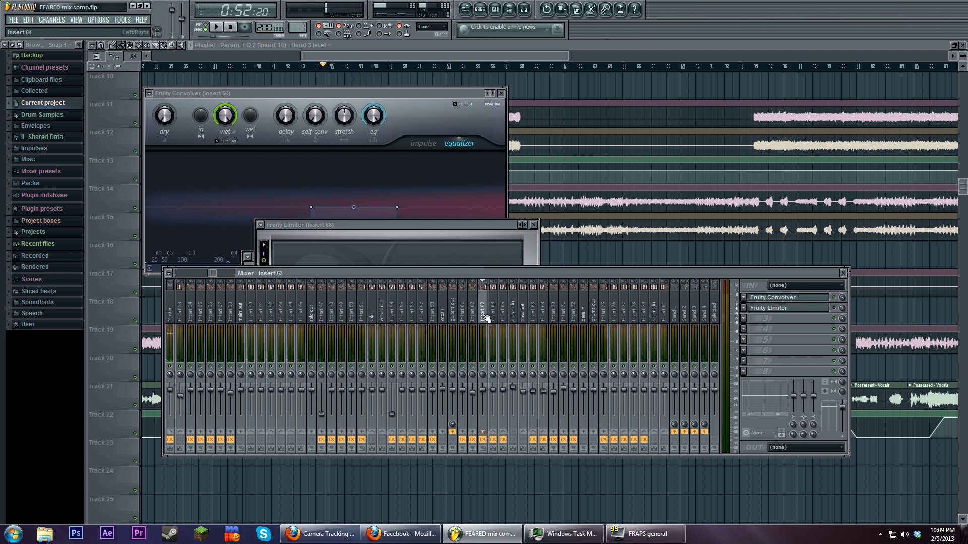
pyautogui.click(473, 317)
pyautogui.click(463, 316)
# Check the effect slots of Inserts 57, 58, 55 and 54, ending on Insert 58.
pyautogui.click(422, 317)
pyautogui.click(432, 316)
pyautogui.click(401, 317)
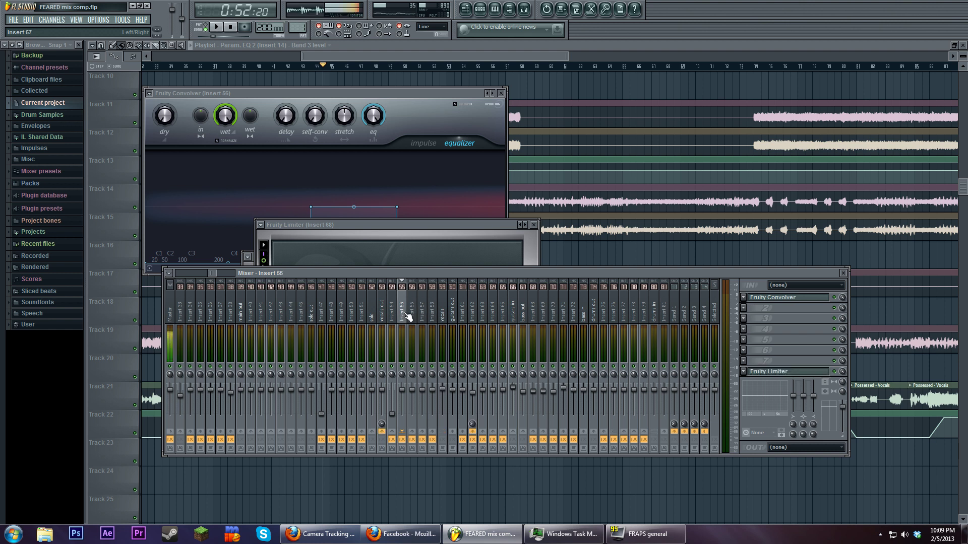
pyautogui.click(392, 316)
pyautogui.click(432, 317)
# Rearrange the mixer and Insert 68's Fruity Limiter lower over the playlist, and close Insert 56's Fruity Convolver.
pyautogui.moveTo(484, 272); pyautogui.dragTo(478, 285)
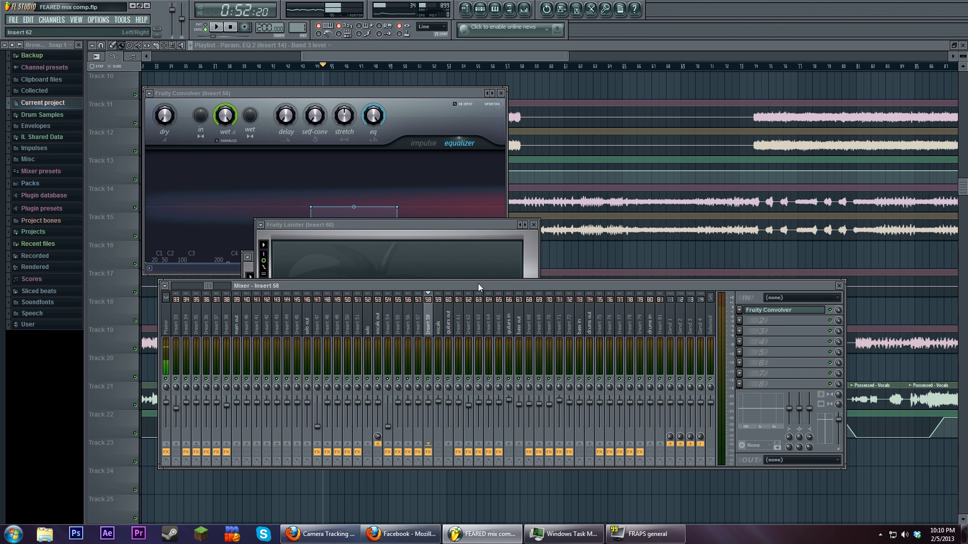
pyautogui.moveTo(477, 283)
pyautogui.mouseDown()
pyautogui.moveTo(448, 263)
pyautogui.moveTo(485, 280)
pyautogui.mouseUp()
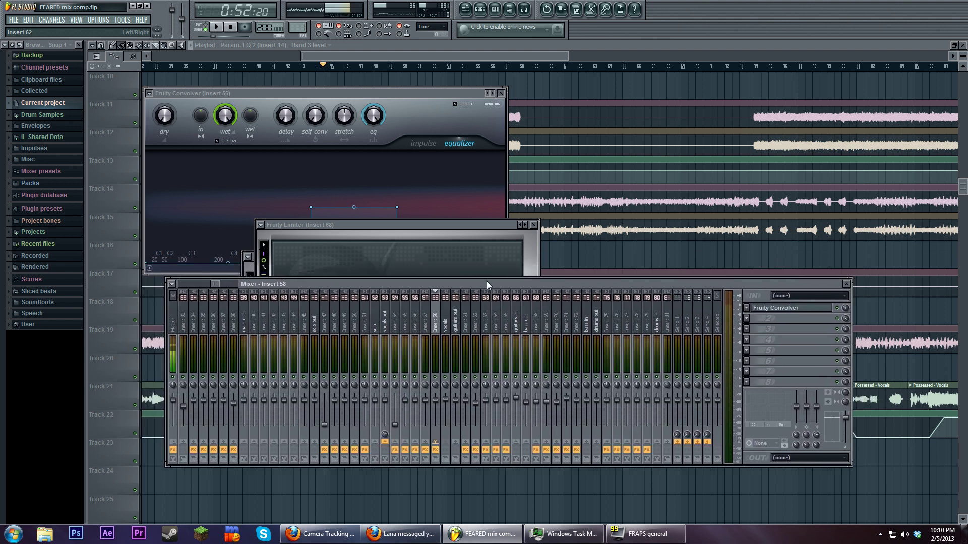
pyautogui.moveTo(450, 227); pyautogui.dragTo(456, 274)
pyautogui.moveTo(456, 257); pyautogui.dragTo(471, 204)
pyautogui.click(536, 203)
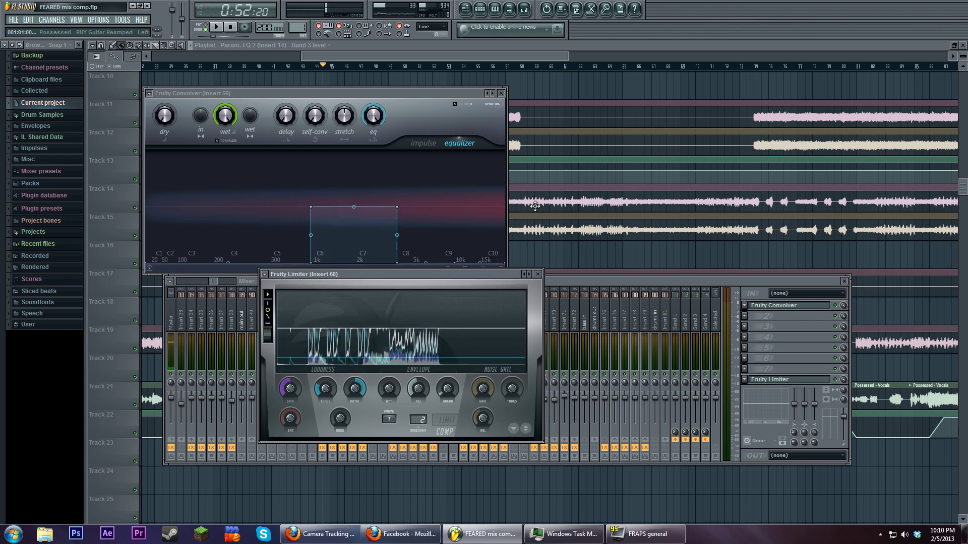
pyautogui.click(500, 93)
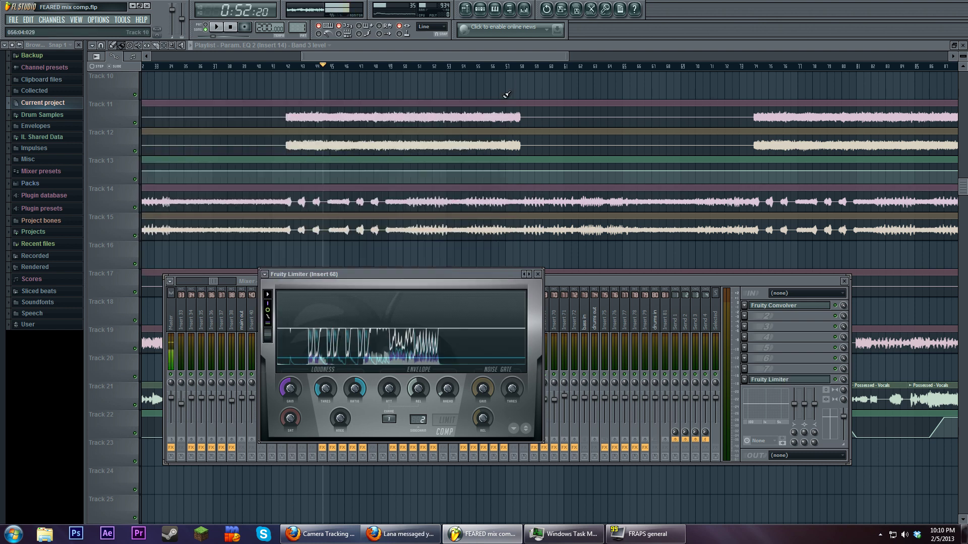
# Hide the mixer and look over the guitar, bass and vocal tracks across the whole playlist.
pyautogui.press('F9')
pyautogui.scroll(-5, 589, 254)
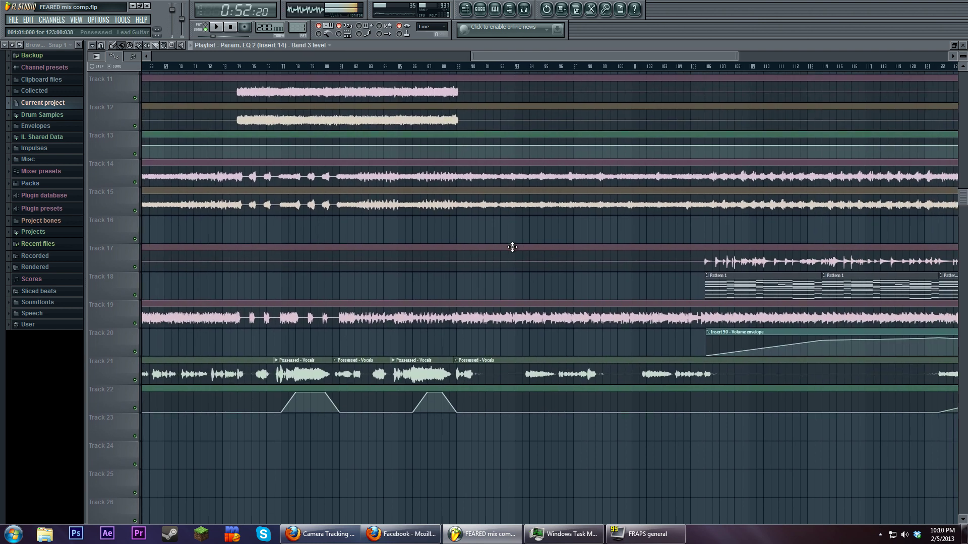
pyautogui.scroll(-3, 460, 241)
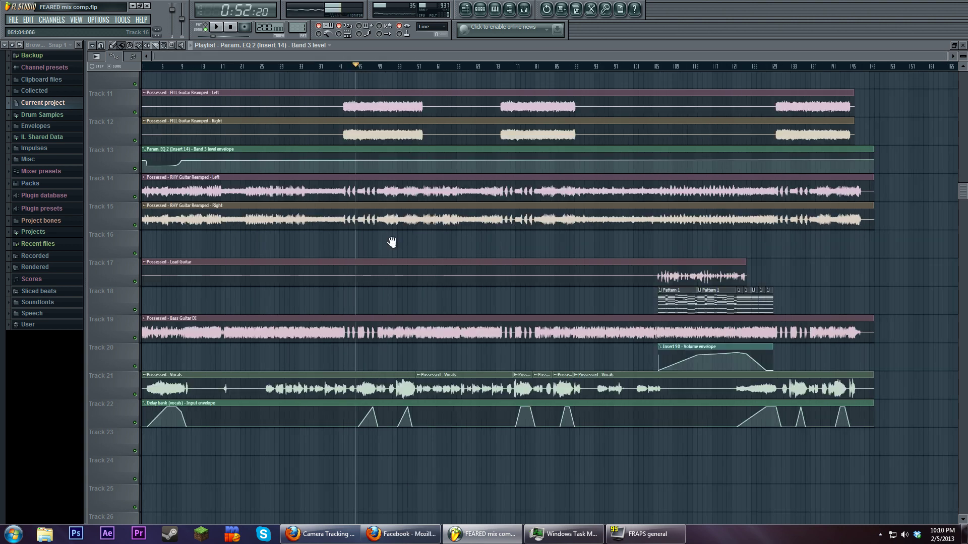
pyautogui.scroll(3, 391, 242)
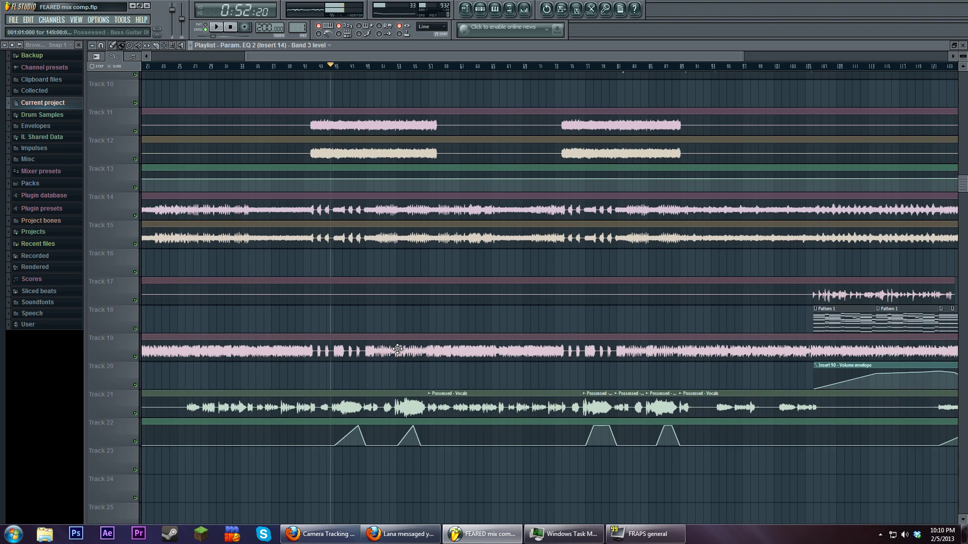
pyautogui.scroll(2, 418, 333)
# Show the mixer again, check Insert 55's effects, then open and close the slot 7 Fruity Limiter of Insert 62.
pyautogui.press('F9')
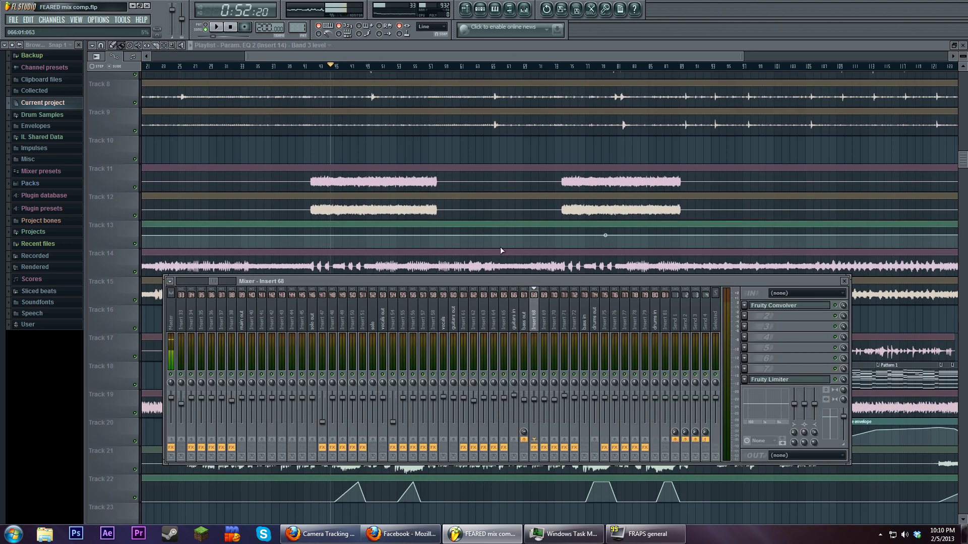
pyautogui.click(407, 322)
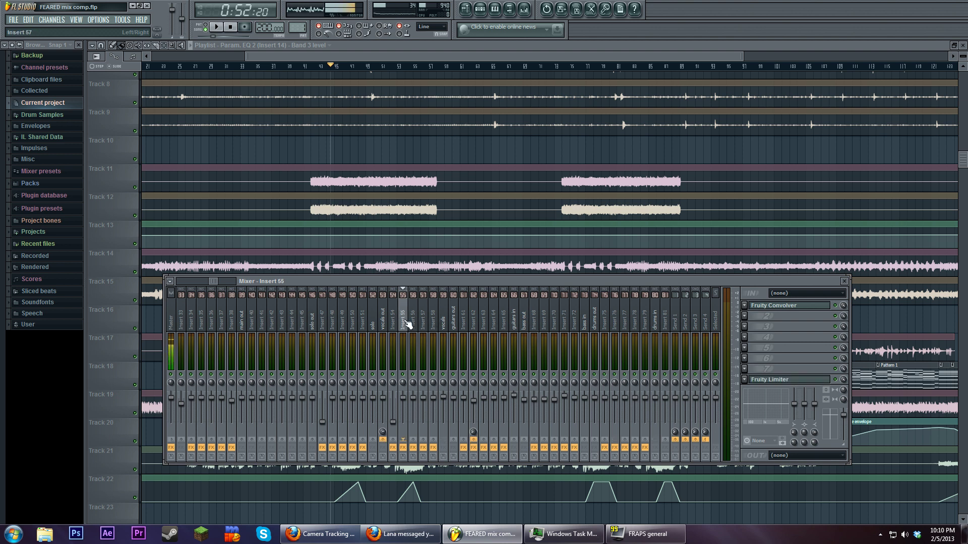
pyautogui.click(476, 327)
pyautogui.click(798, 369)
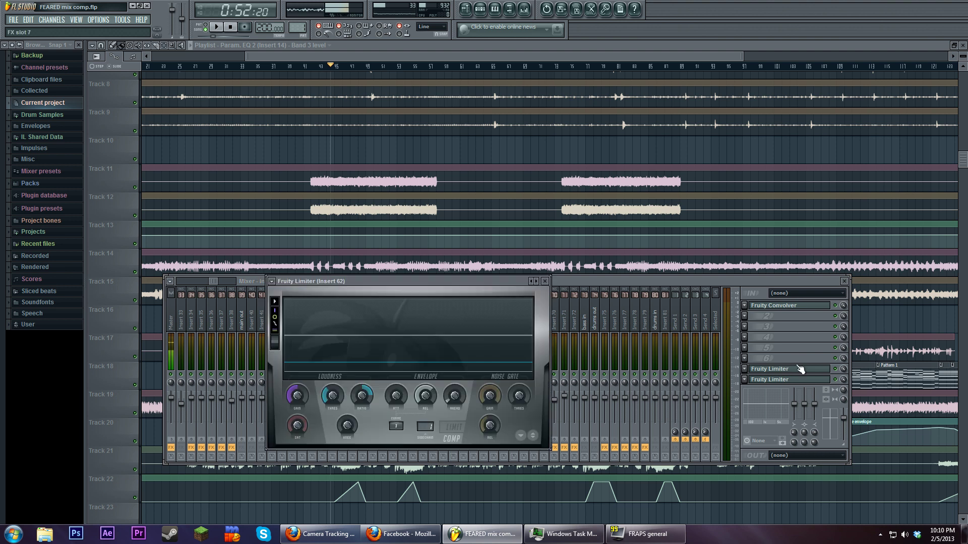
pyautogui.click(799, 369)
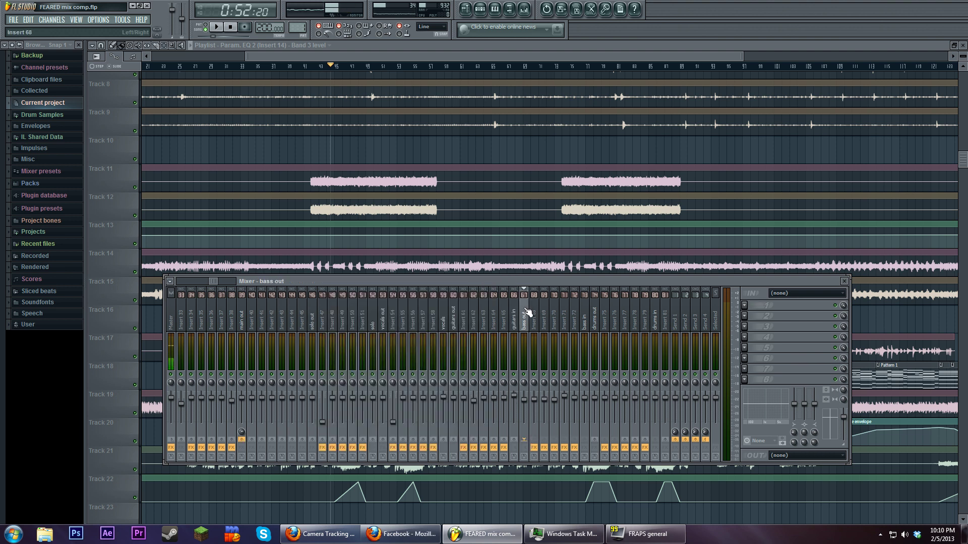
# Check the effect slots of Inserts 56 and 50, ending on Insert 50.
pyautogui.click(544, 322)
pyautogui.scroll(13, 547, 323)
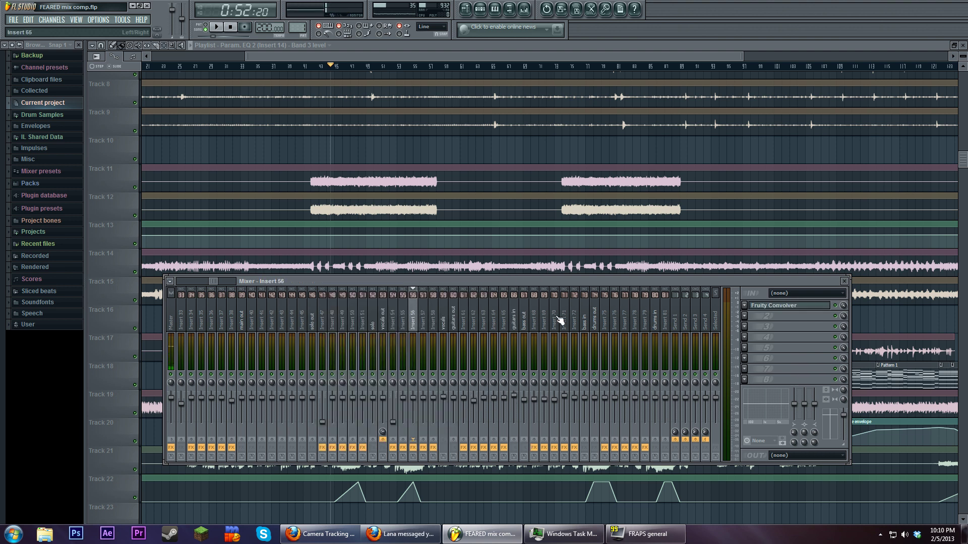
pyautogui.click(353, 319)
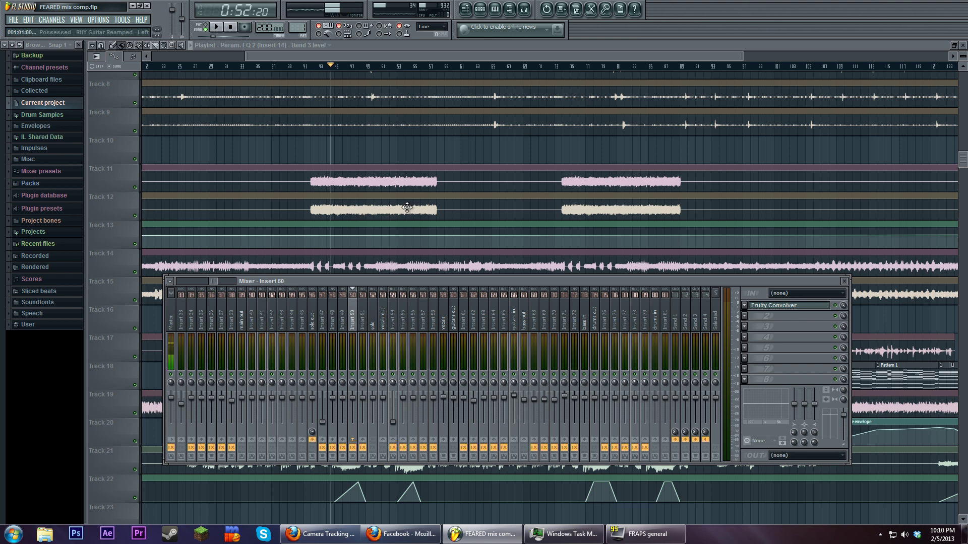
# Show the later part of the song in the playlist, then bring back the mixer and place it higher above the vocal tracks.
pyautogui.moveTo(449, 58); pyautogui.dragTo(600, 59)
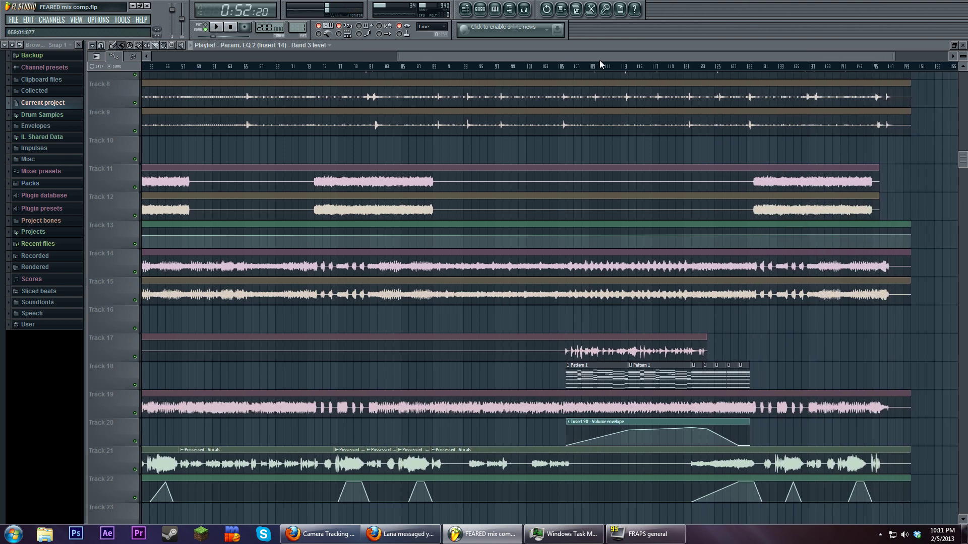
pyautogui.click(559, 68)
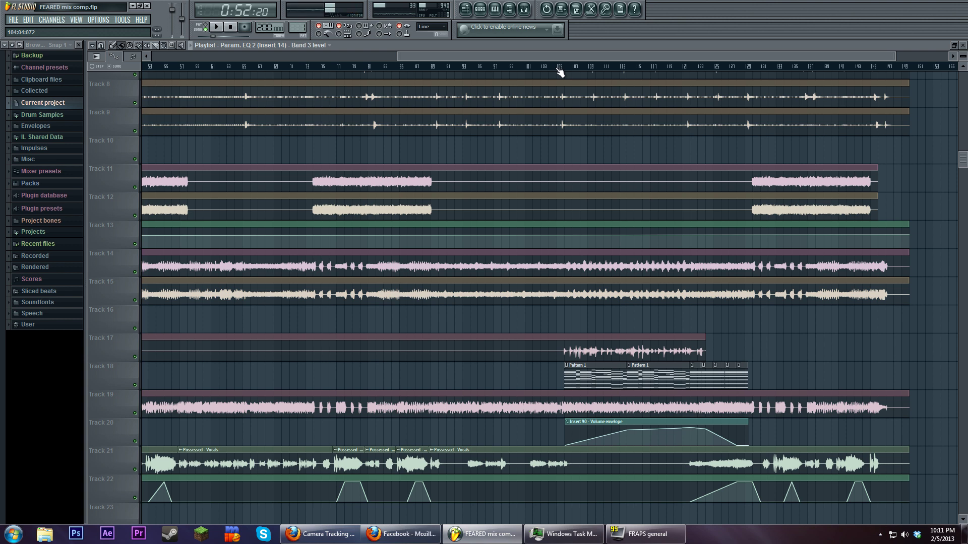
pyautogui.press('F9')
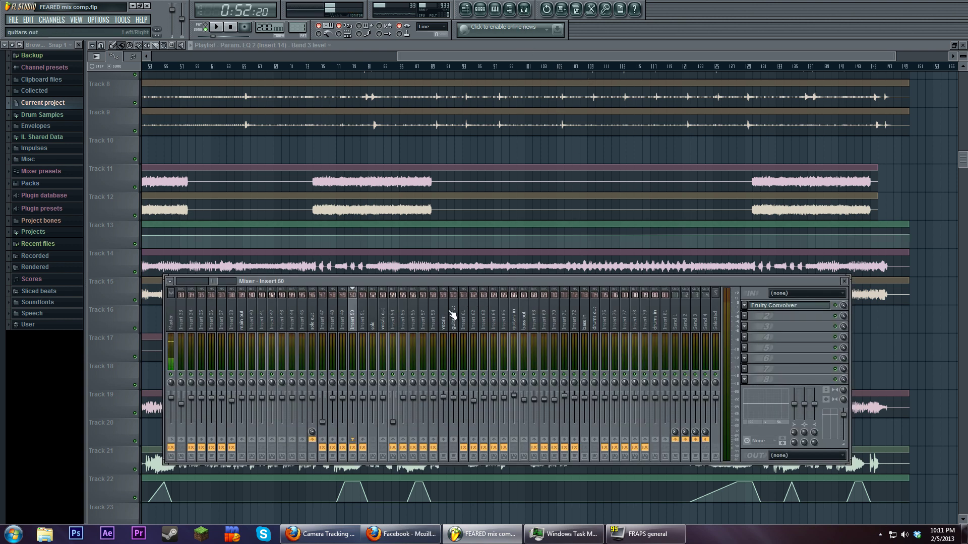
pyautogui.moveTo(430, 281); pyautogui.dragTo(441, 216)
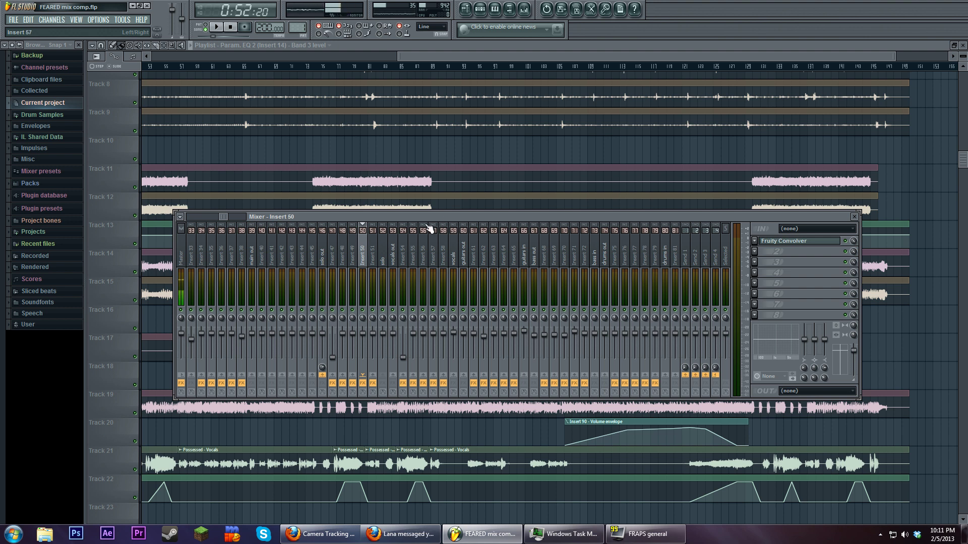
# Show the routing of the bass out and main out channels, then bring the lower-numbered mixer inserts into view.
pyautogui.moveTo(223, 217); pyautogui.dragTo(218, 216)
pyautogui.click(636, 252)
pyautogui.click(586, 256)
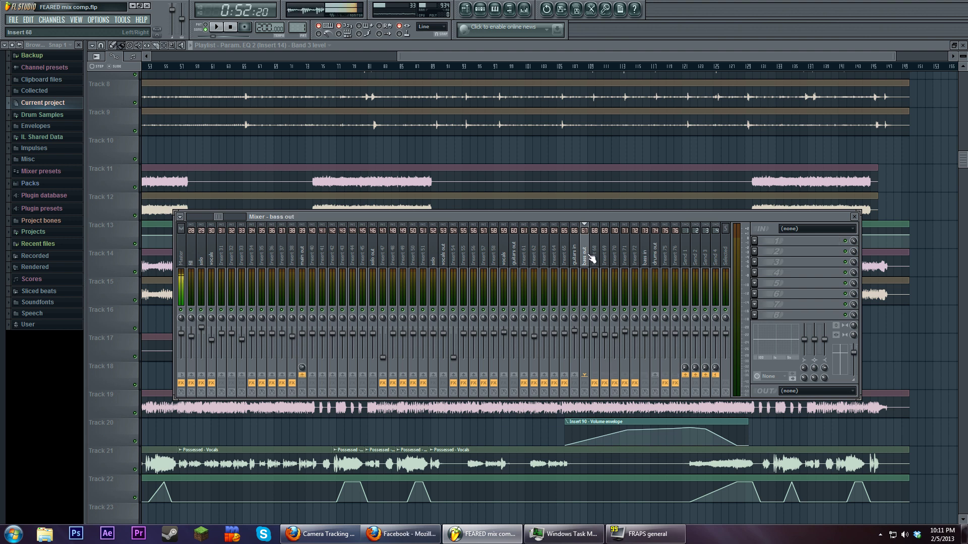
pyautogui.click(302, 255)
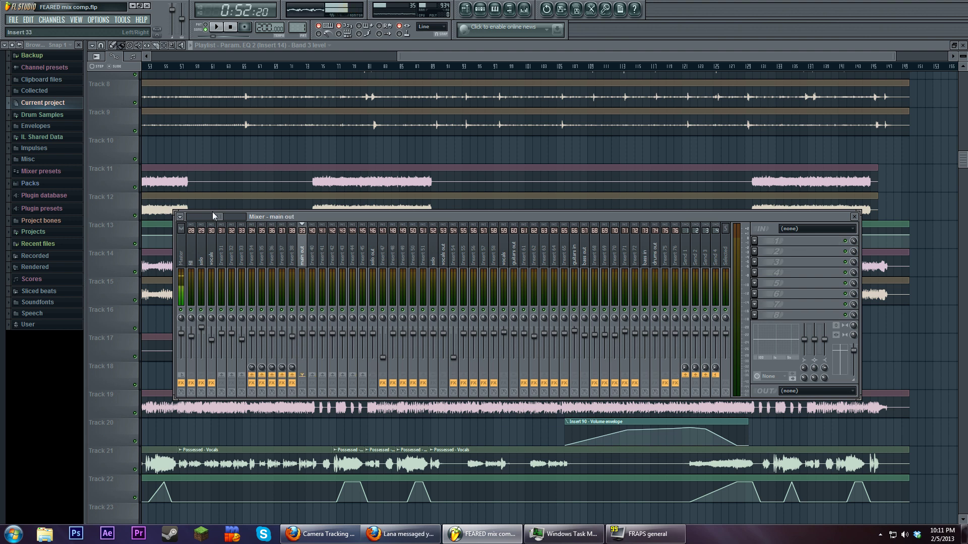
pyautogui.click(213, 217)
pyautogui.moveTo(213, 216); pyautogui.dragTo(211, 218)
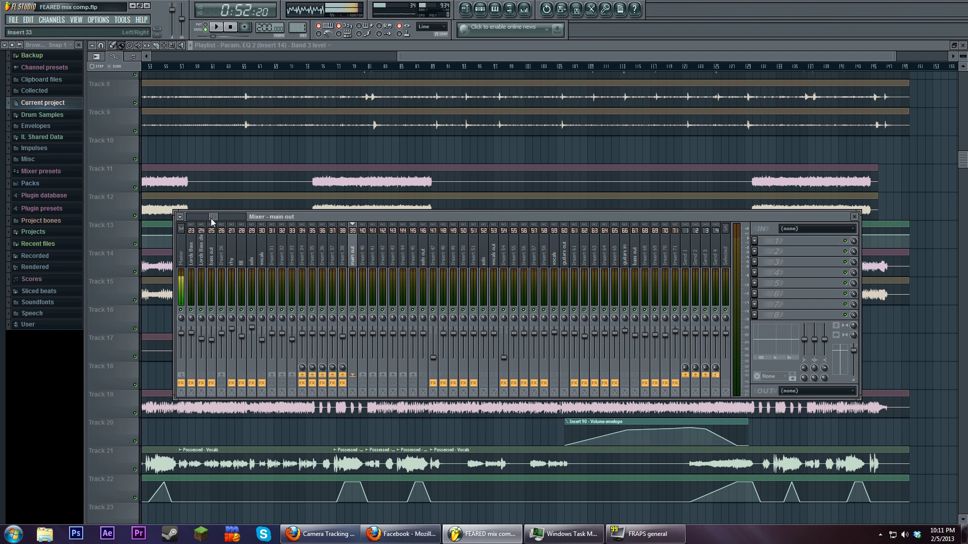
# Check the effects of Insert 34, opening and closing its Fruity Convolver and Fruity Limiter.
pyautogui.click(345, 258)
pyautogui.click(307, 259)
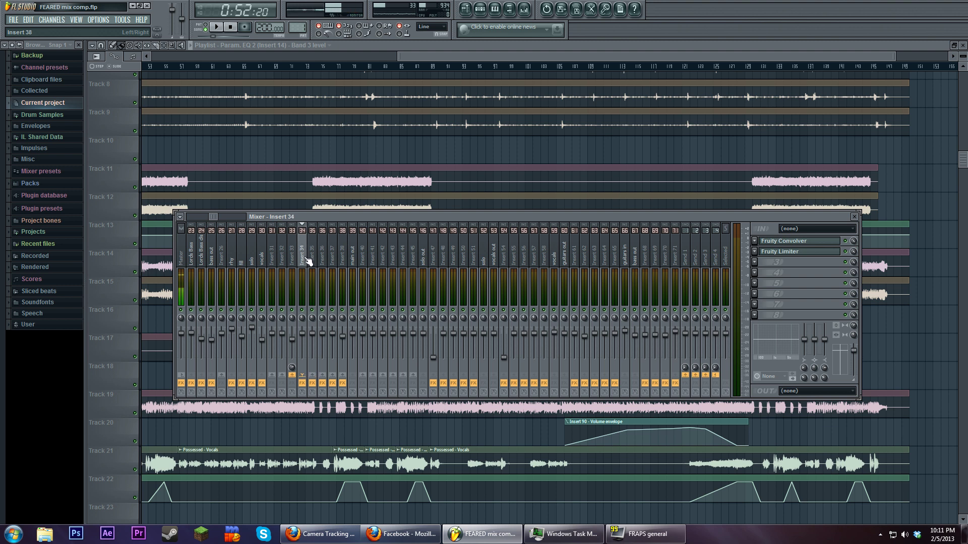
pyautogui.click(786, 252)
pyautogui.click(786, 251)
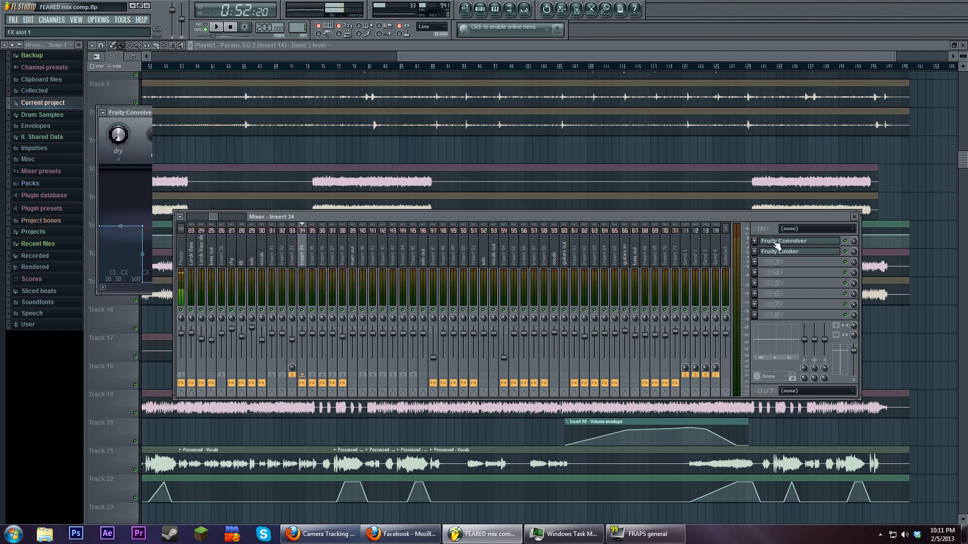
pyautogui.click(792, 255)
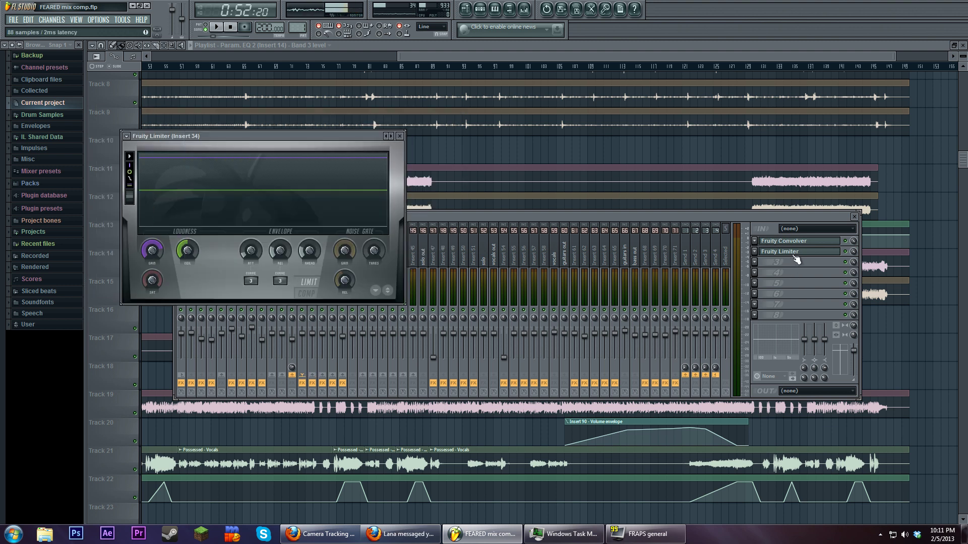
pyautogui.click(793, 255)
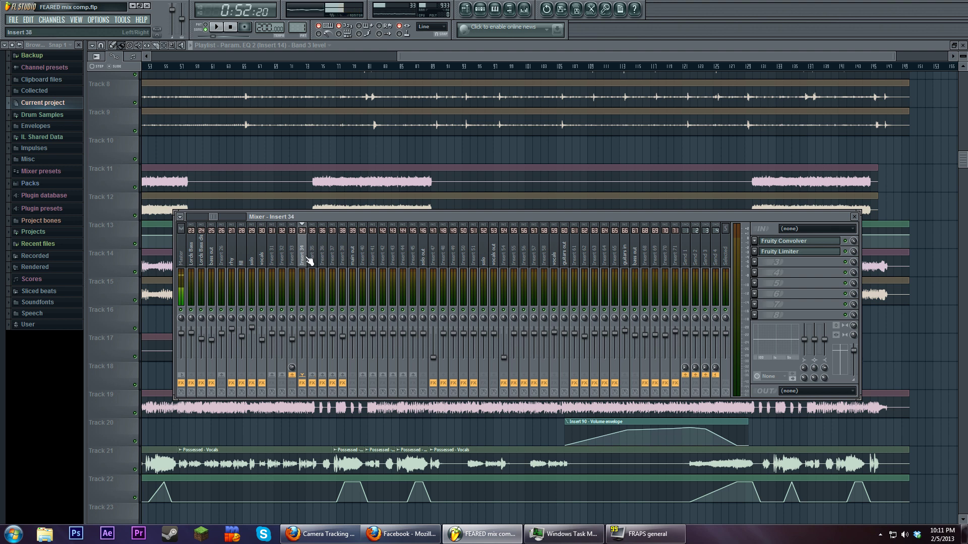
# Bring the first mixer inserts into view and open the Maximus on Insert 1.
pyautogui.moveTo(218, 218); pyautogui.dragTo(189, 233)
pyautogui.click(198, 249)
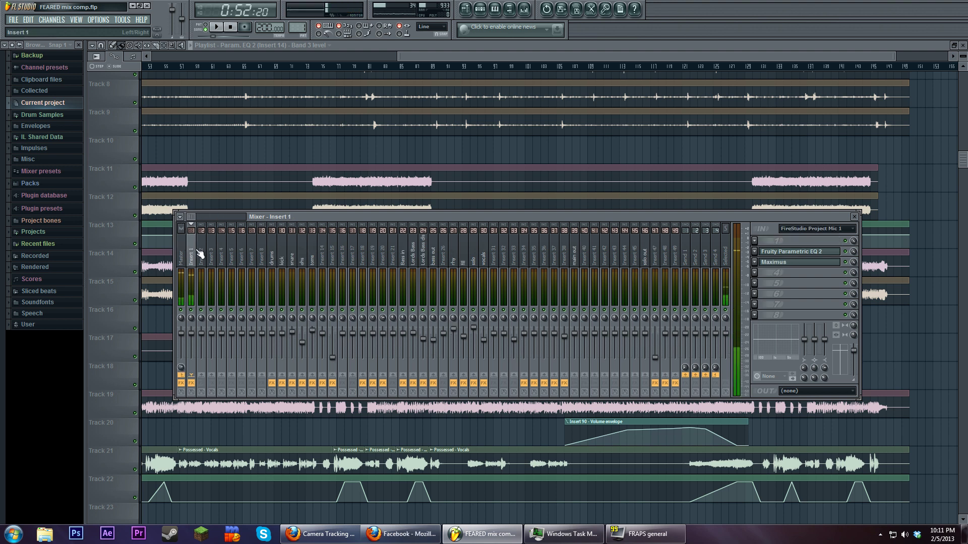
pyautogui.click(783, 264)
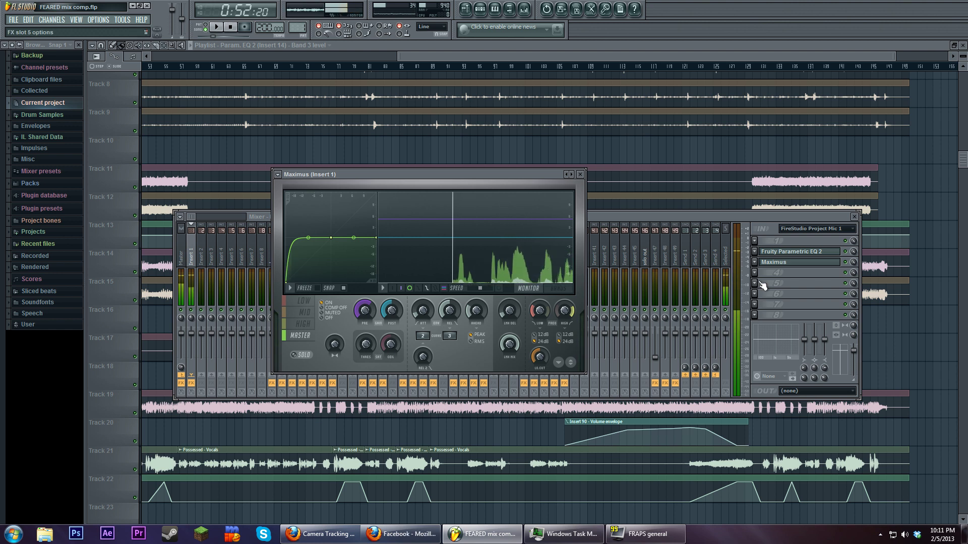
# Open the Maximus on the Master track and bring its window in front of the mixer.
pyautogui.click(181, 252)
pyautogui.click(794, 305)
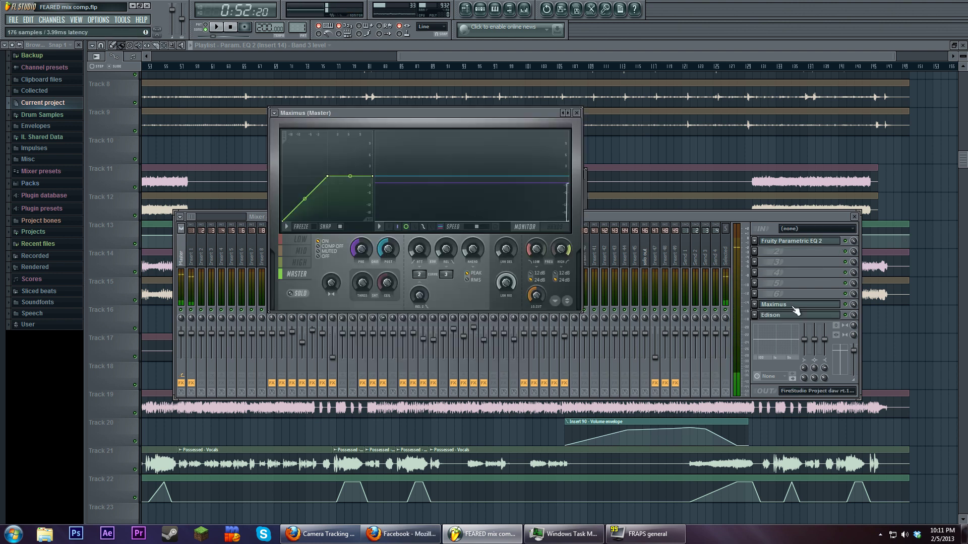
pyautogui.click(605, 218)
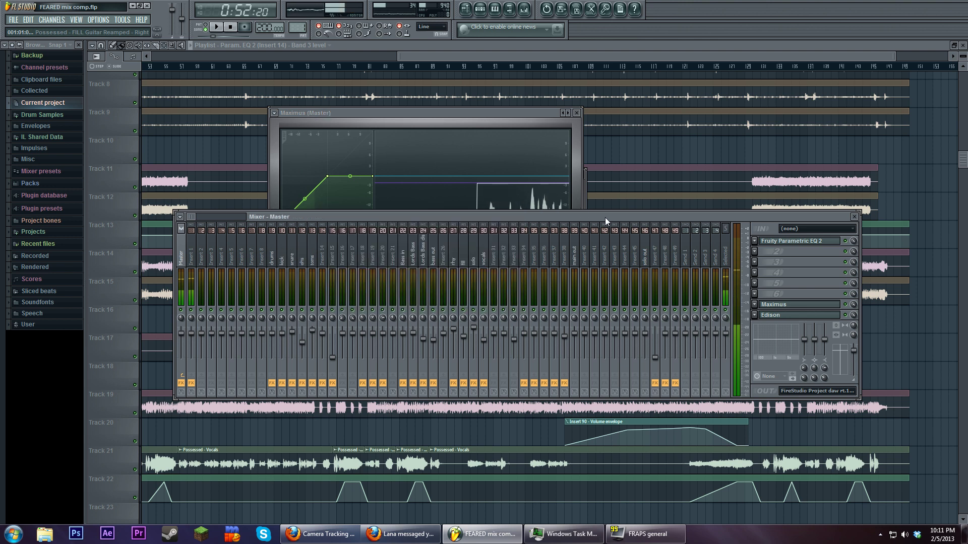
pyautogui.click(519, 110)
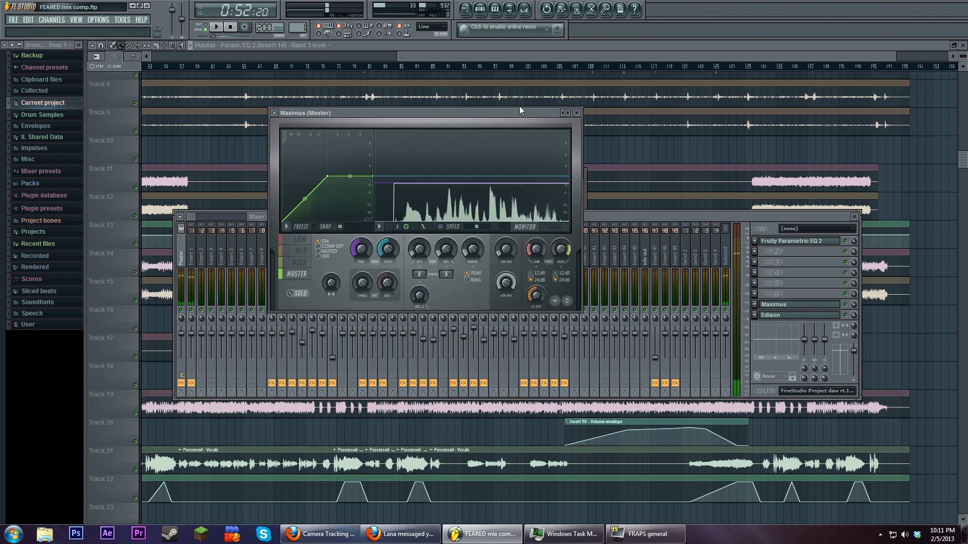
# Step through the low, mid and master band settings of the Master track's Maximus.
pyautogui.click(302, 240)
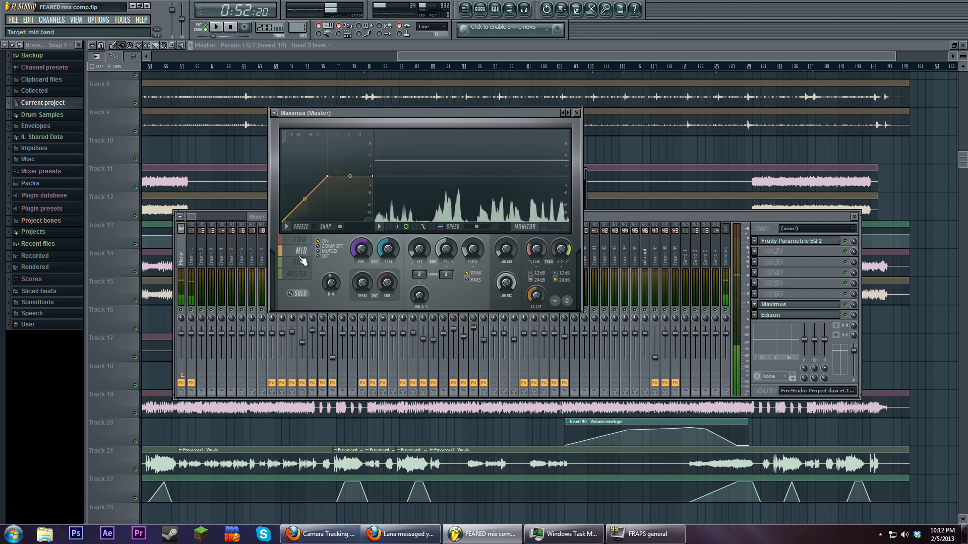
pyautogui.click(304, 274)
pyautogui.click(301, 240)
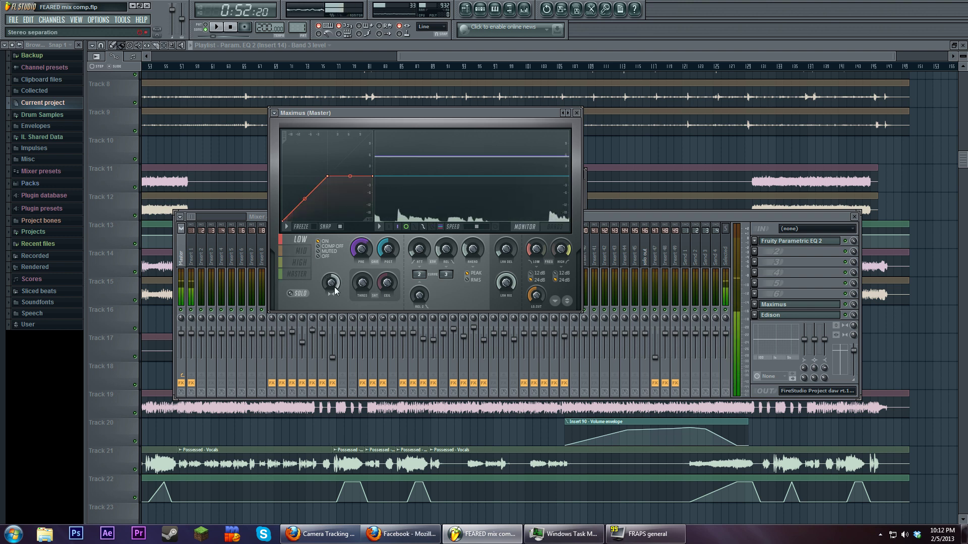
pyautogui.click(307, 263)
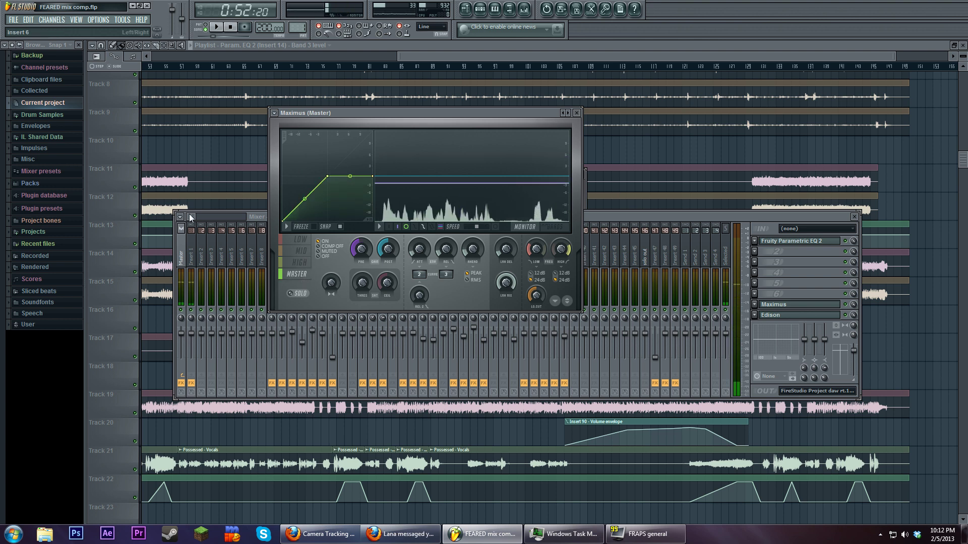
# Bring the mixer forward and check the channels from main out down to Insert 35.
pyautogui.press('F9')
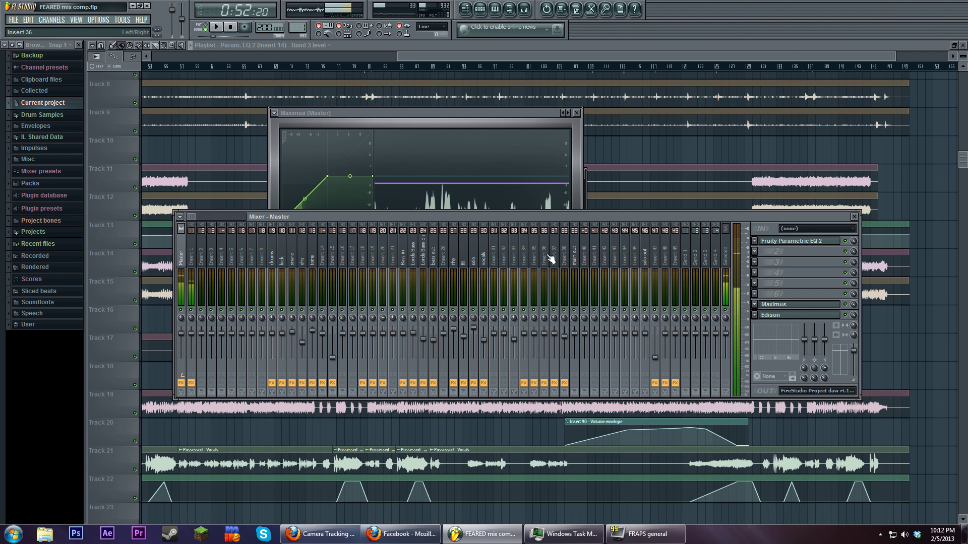
pyautogui.click(574, 256)
pyautogui.press('Left')
pyautogui.press('Left')
pyautogui.press('Left')
pyautogui.press('Left')
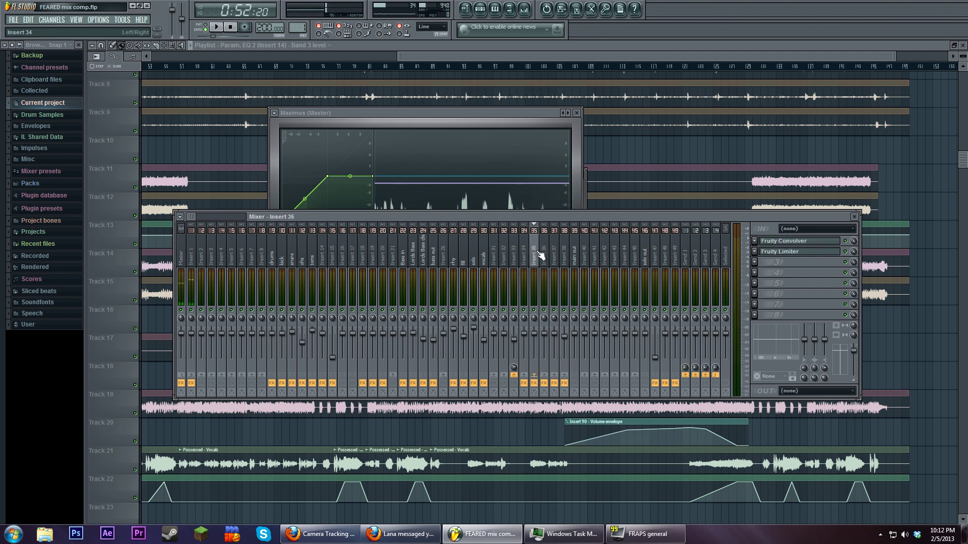
# Start song playback, hide the mixer and show the whole arrangement down to the vocal tracks.
pyautogui.click(217, 27)
pyautogui.press('F12')
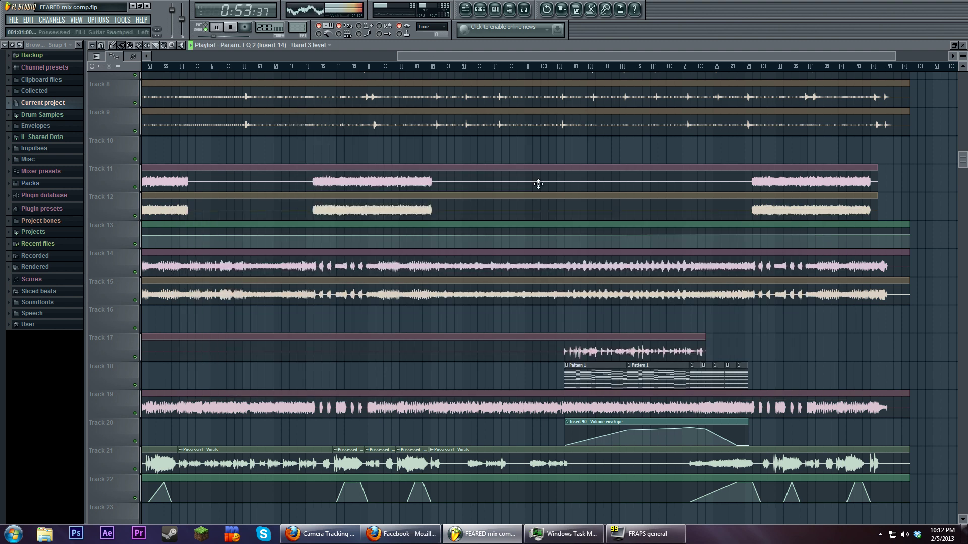
pyautogui.scroll(-2, 530, 267)
pyautogui.scroll(-3, 438, 232)
pyautogui.scroll(-3, 442, 234)
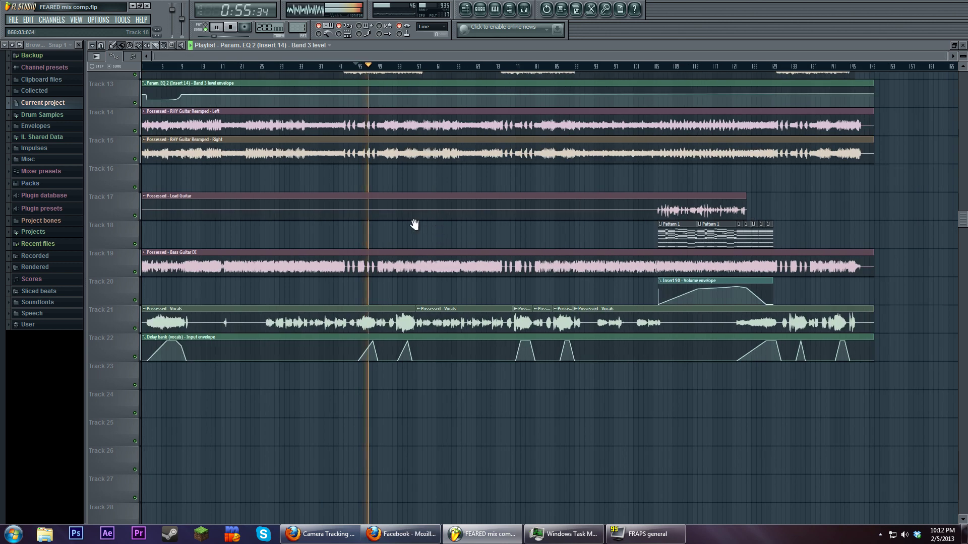
# Examine the guitar and drum tracks up close in the playlist while the song plays.
pyautogui.scroll(1, 439, 254)
pyautogui.scroll(3, 438, 256)
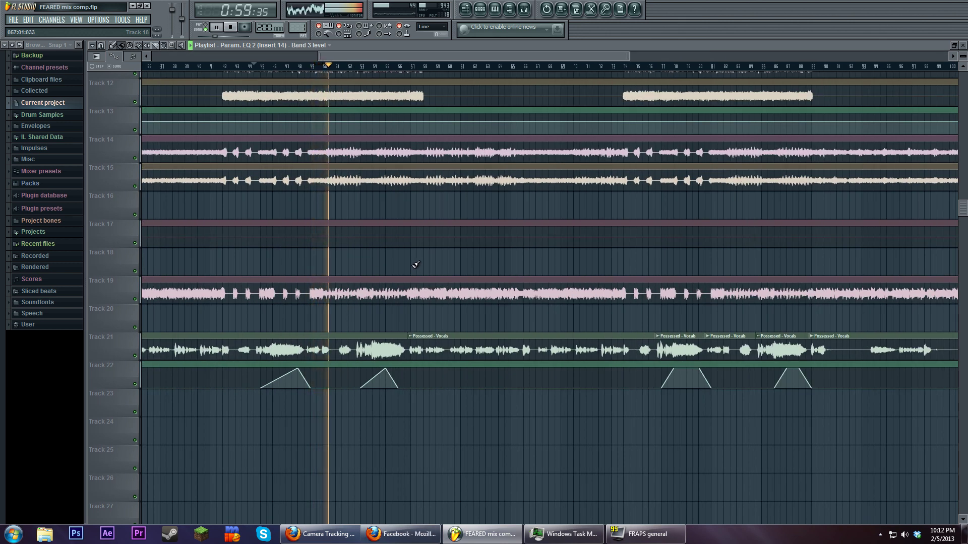
pyautogui.scroll(1, 416, 264)
pyautogui.scroll(5, 411, 264)
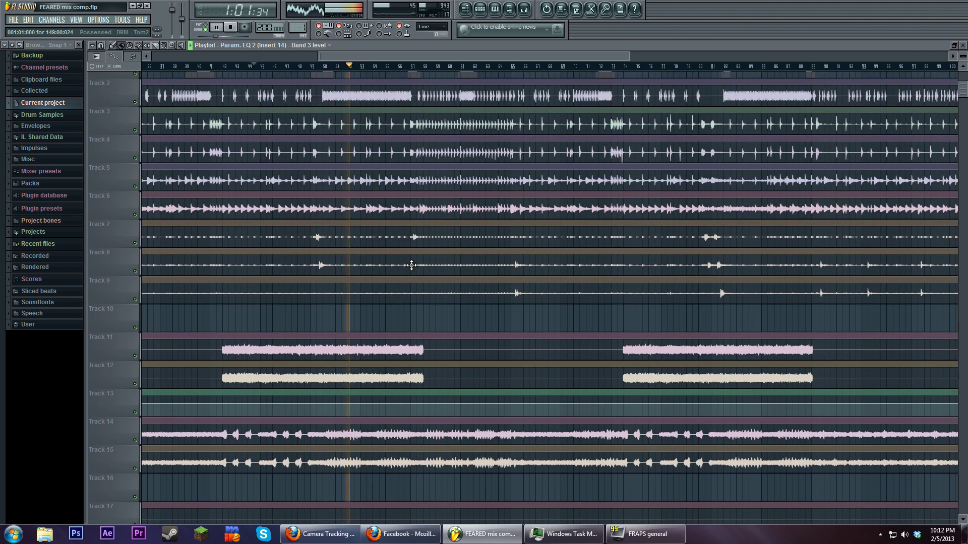
pyautogui.scroll(1, 411, 263)
pyautogui.scroll(-3, 411, 262)
pyautogui.scroll(2, 425, 350)
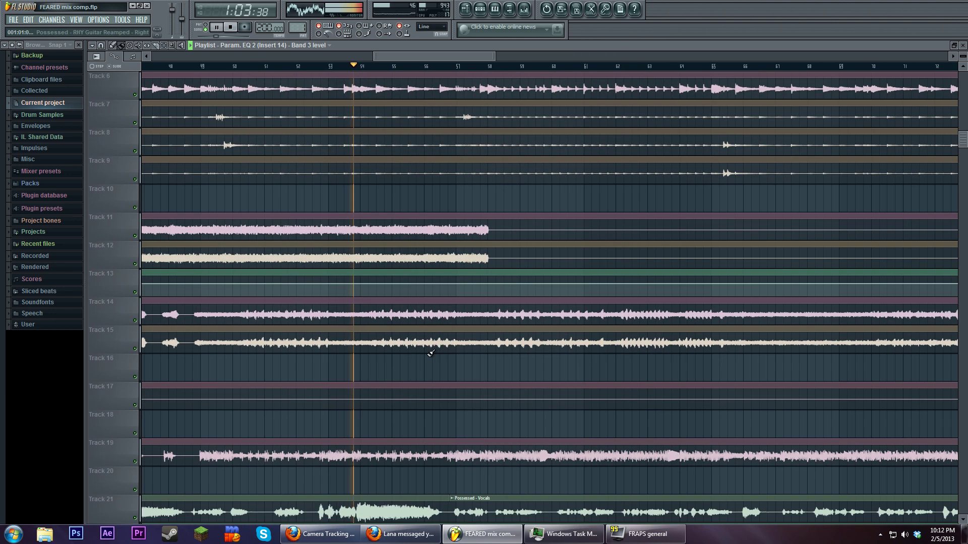
# Follow the playing song along the bass and vocal tracks and back up to the drums, then stop playback.
pyautogui.scroll(-2, 438, 355)
pyautogui.scroll(-1, 437, 356)
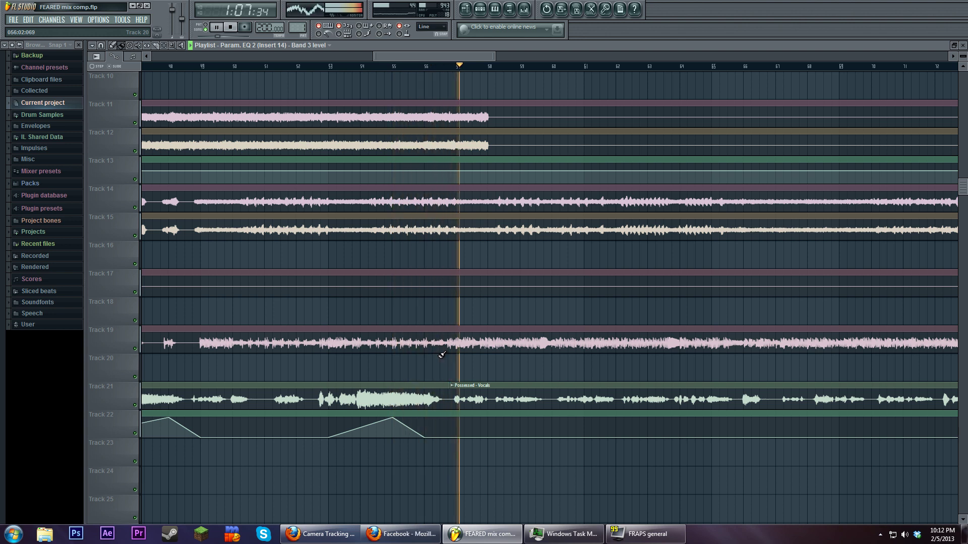
pyautogui.moveTo(649, 342); pyautogui.dragTo(463, 351)
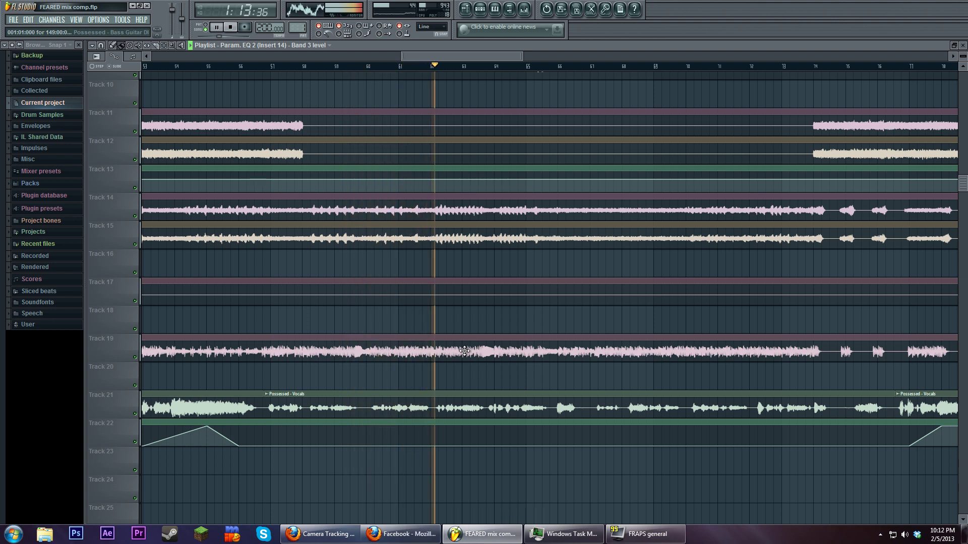
pyautogui.scroll(8, 478, 326)
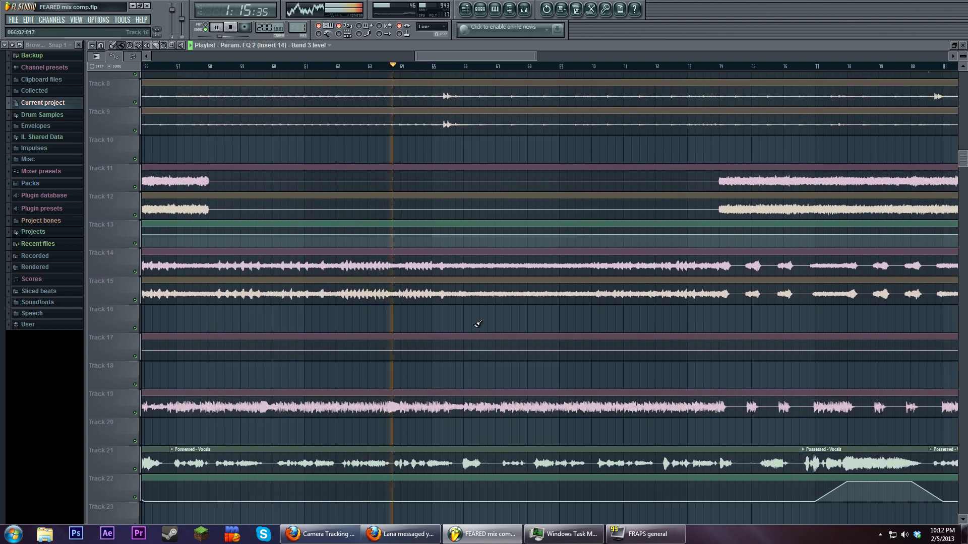
pyautogui.scroll(1, 484, 328)
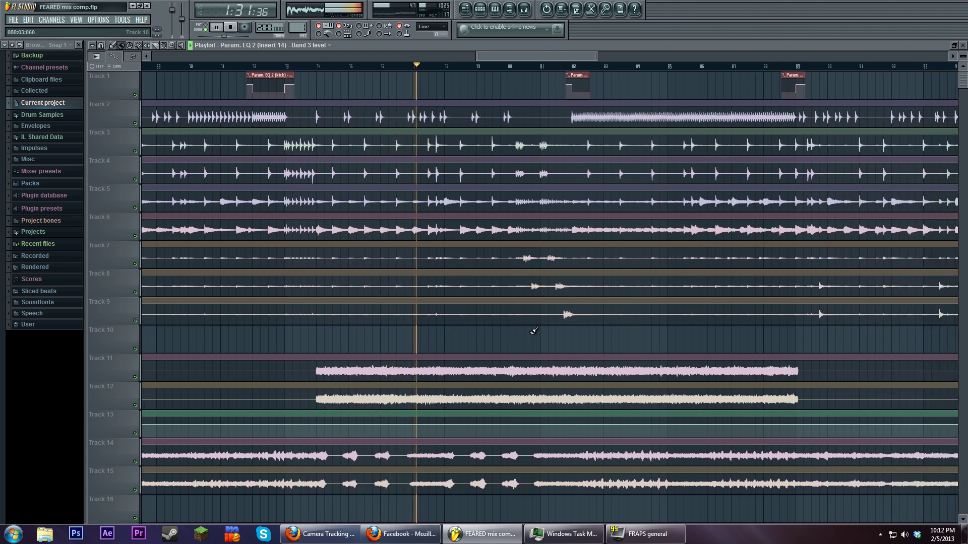
pyautogui.press('space')
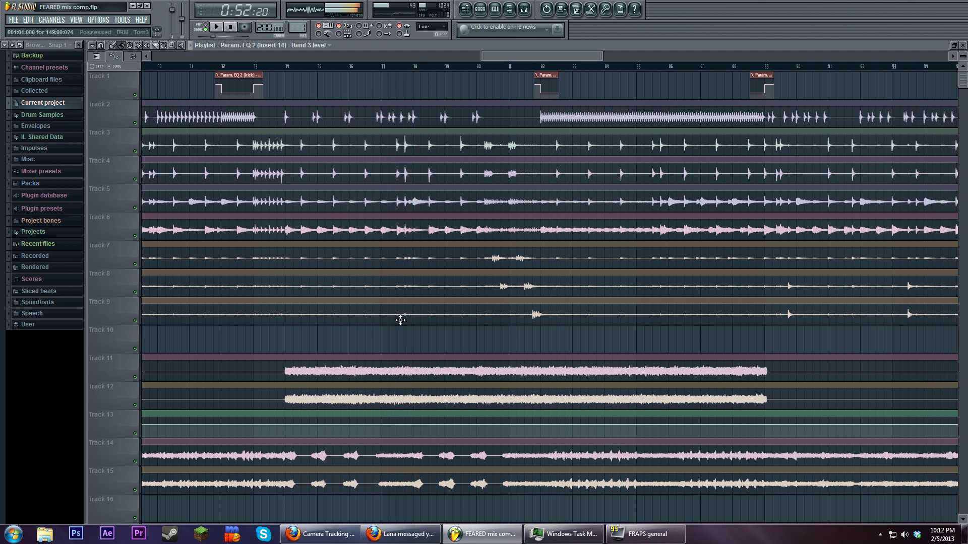
# Show the full song arrangement from the drum tracks to the vocals, then bring back the mixer.
pyautogui.scroll(-10, 631, 335)
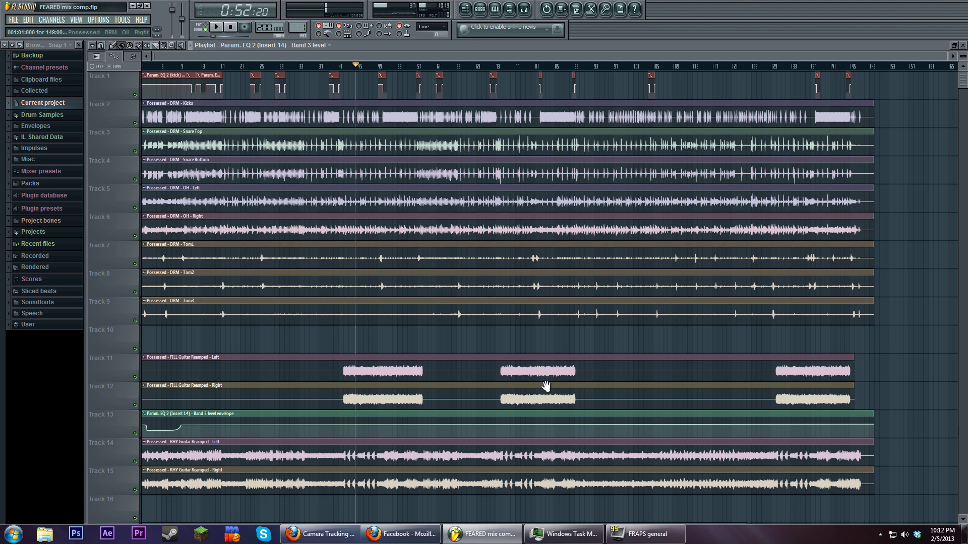
pyautogui.scroll(-6, 544, 388)
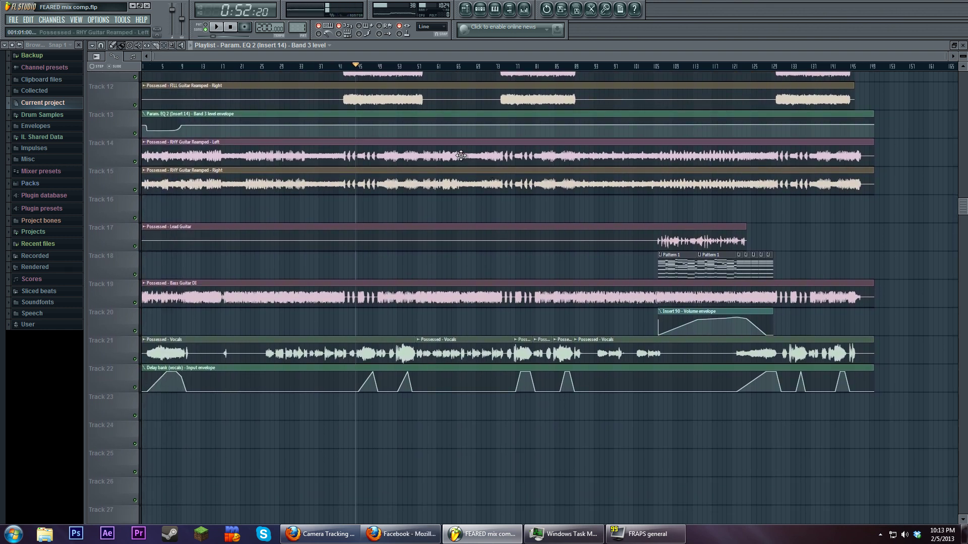
pyautogui.scroll(6, 460, 156)
pyautogui.click(524, 9)
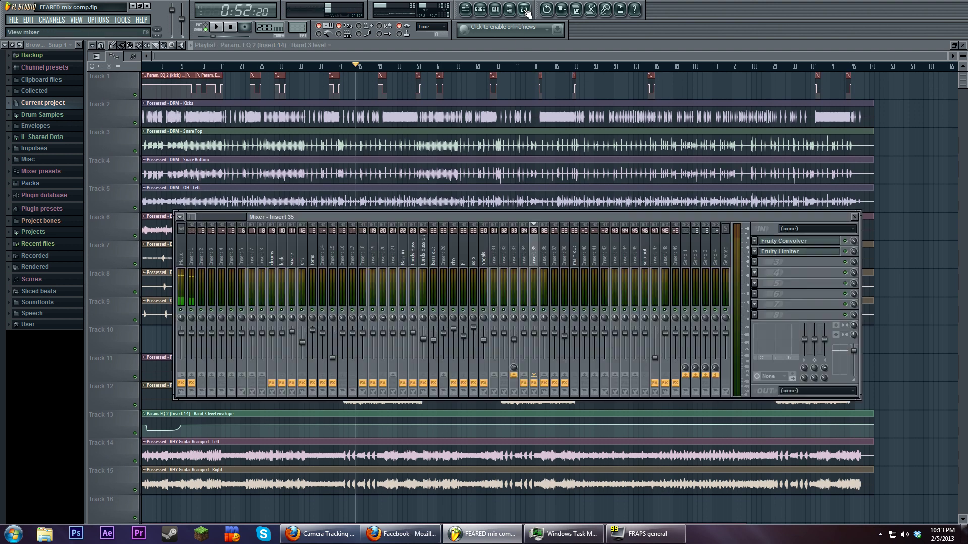
# Check the effects of the ohs channel and Inserts 15 and 14, opening and closing Insert 14's slot 2 Fruity Parametric EQ 2.
pyautogui.click(292, 268)
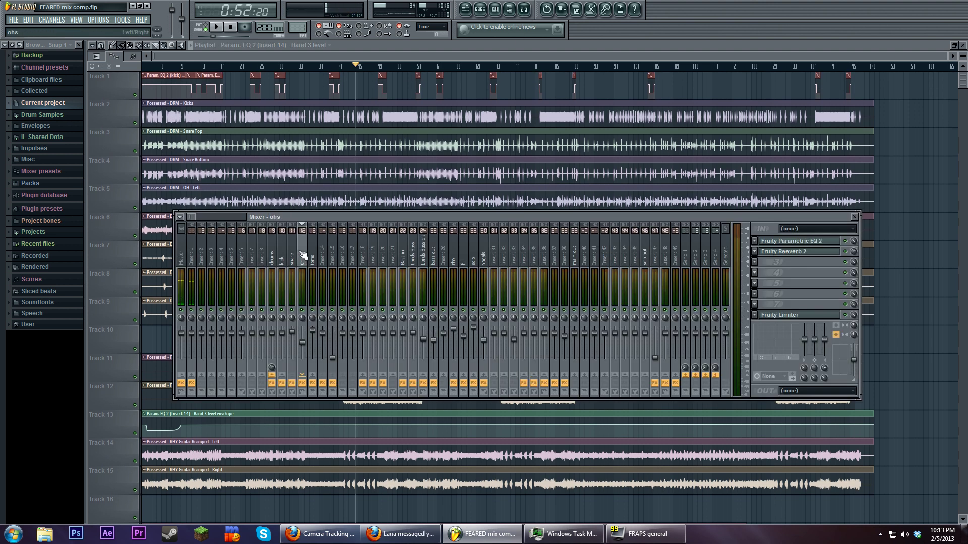
pyautogui.click(342, 257)
pyautogui.click(332, 257)
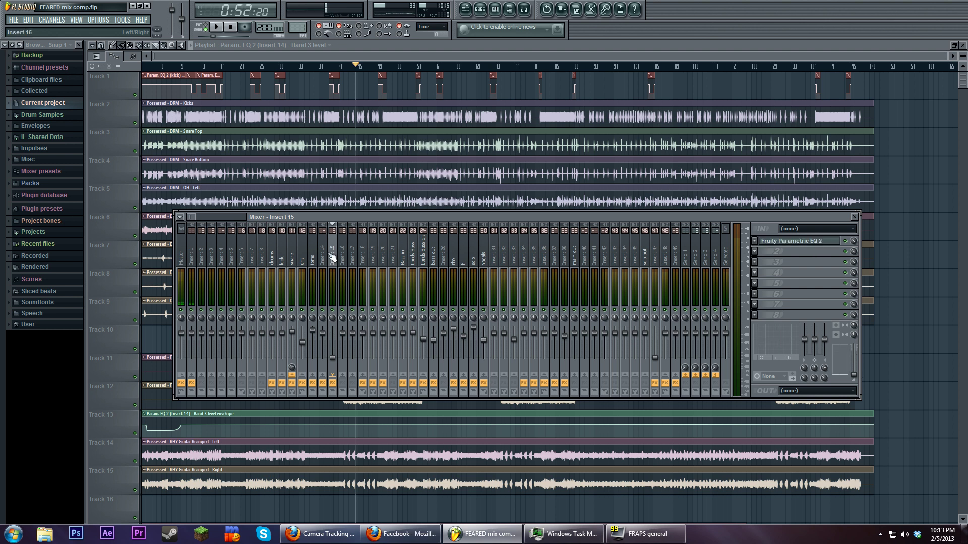
pyautogui.click(323, 258)
pyautogui.click(791, 252)
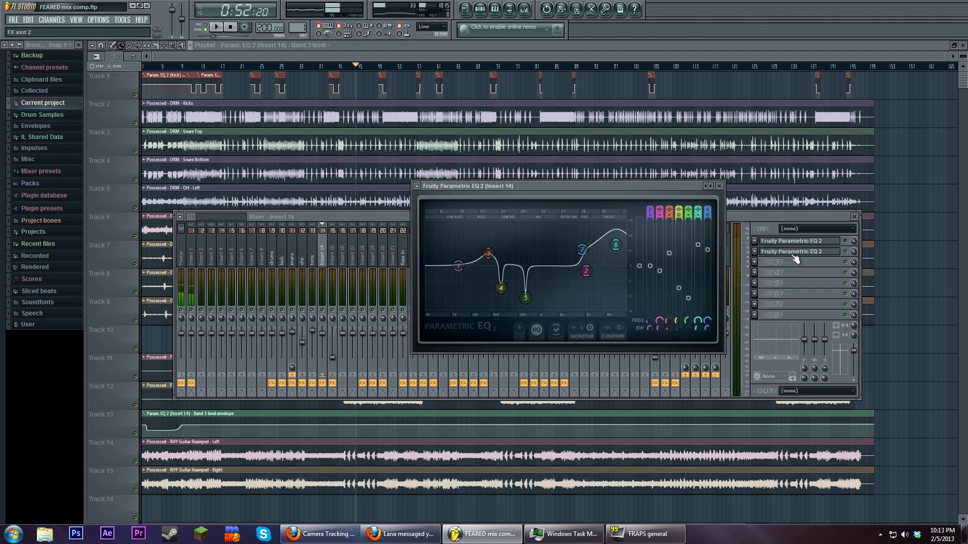
pyautogui.click(795, 258)
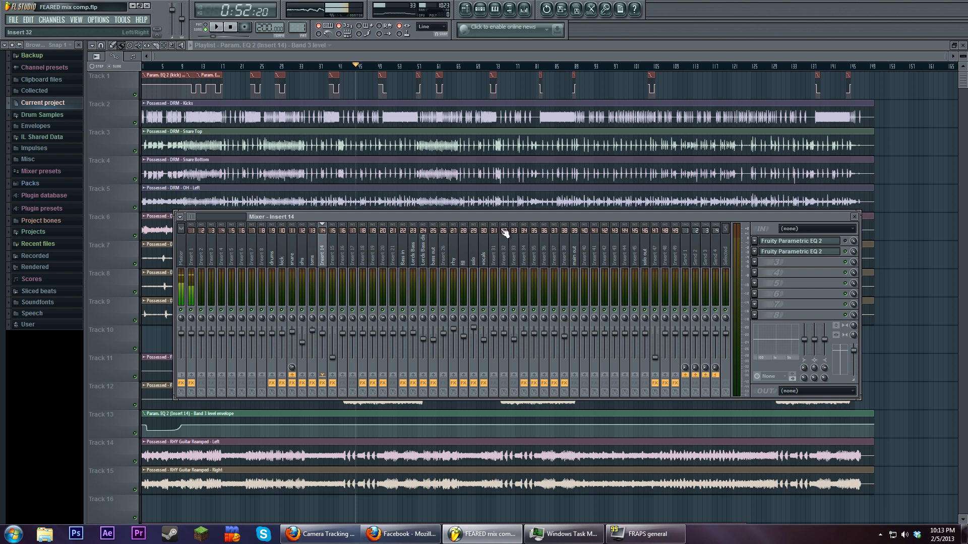
# Hide the mixer and examine the drum tracks and the kick EQ automation up close in the playlist.
pyautogui.click(362, 55)
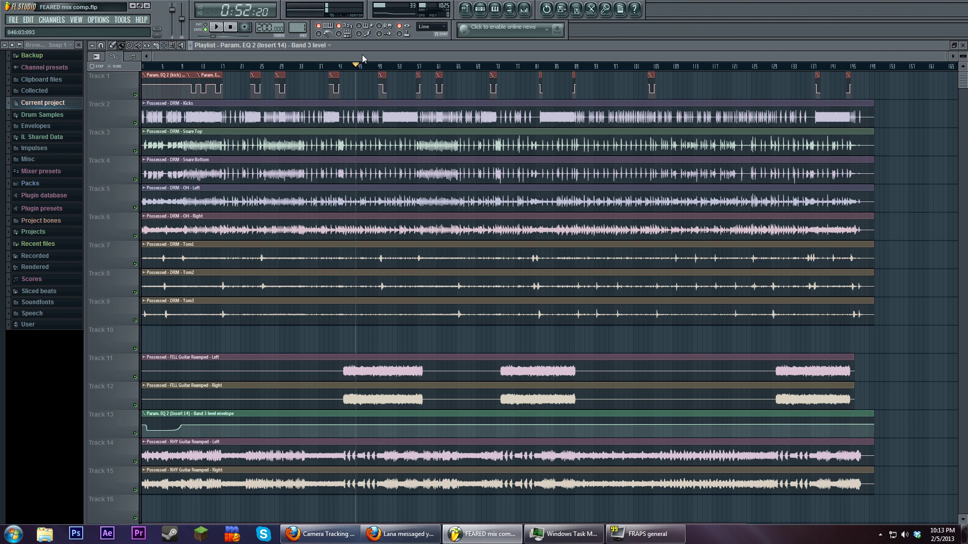
pyautogui.scroll(8, 333, 186)
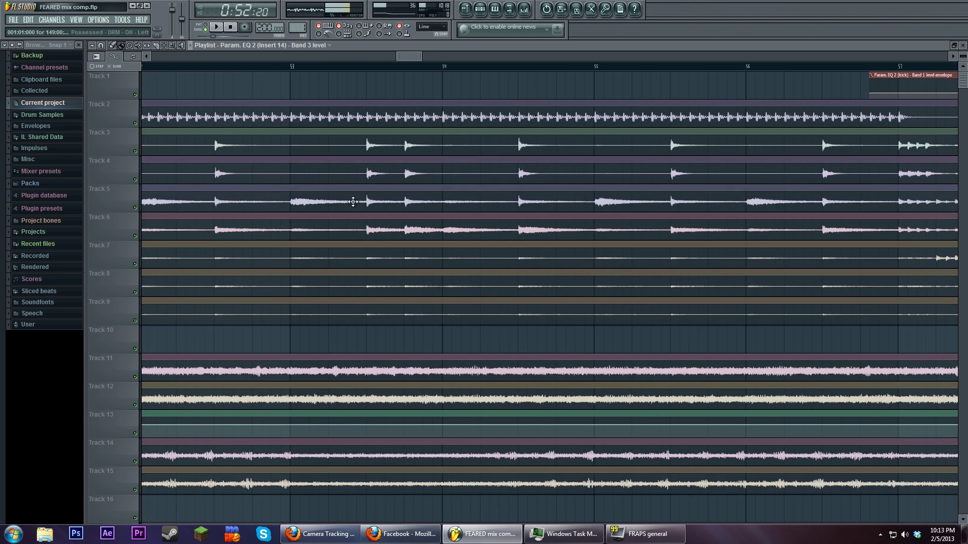
pyautogui.hscroll(4, 255, 198)
pyautogui.hscroll(9, 184, 207)
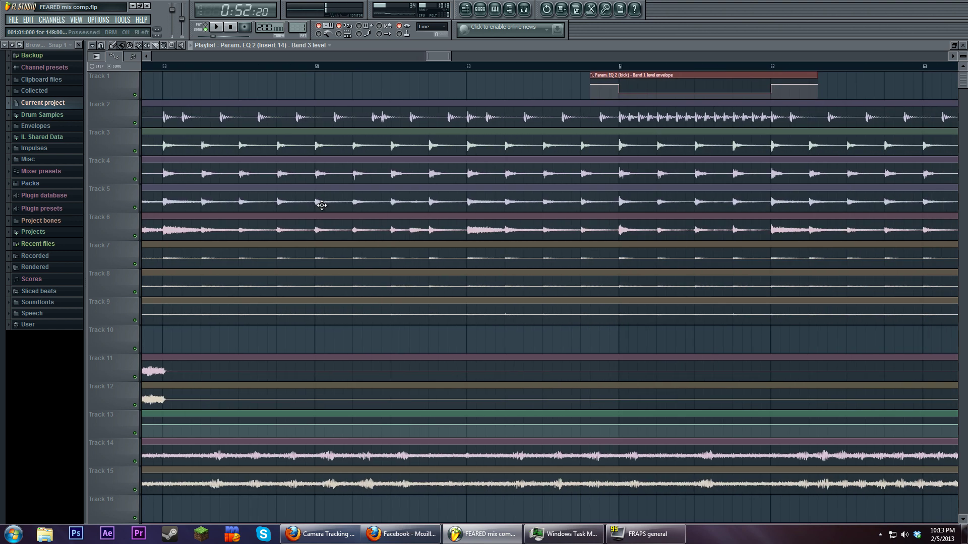
pyautogui.hscroll(8, 502, 229)
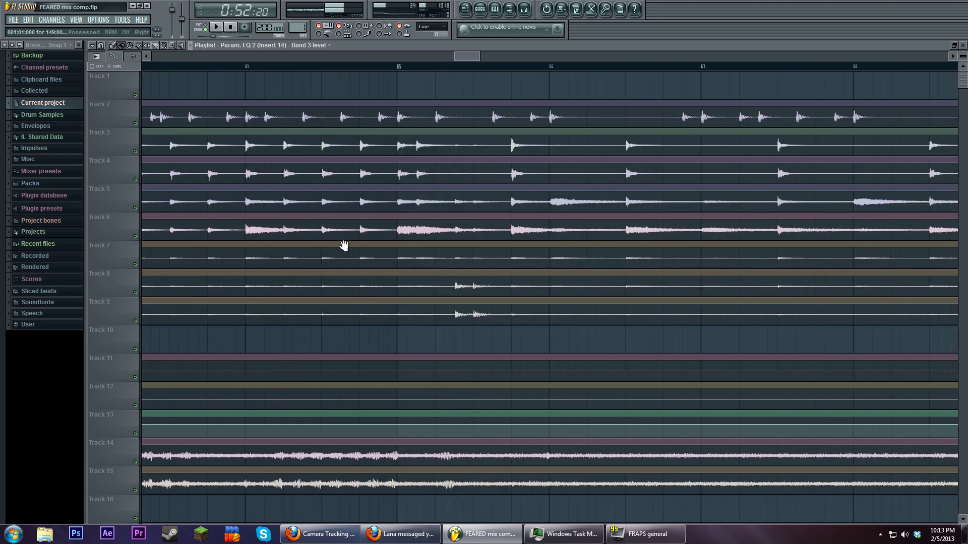
# Solo the left and right rhythm guitar tracks, Tracks 14 and 15, in the playlist.
pyautogui.scroll(-10, 179, 261)
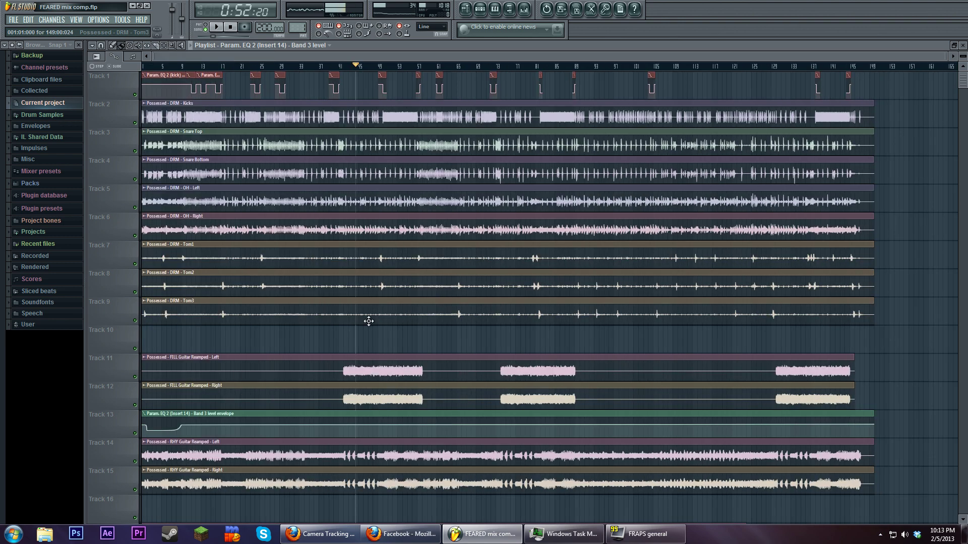
pyautogui.scroll(-5, 367, 320)
pyautogui.rightClick(136, 330)
pyautogui.click(134, 356)
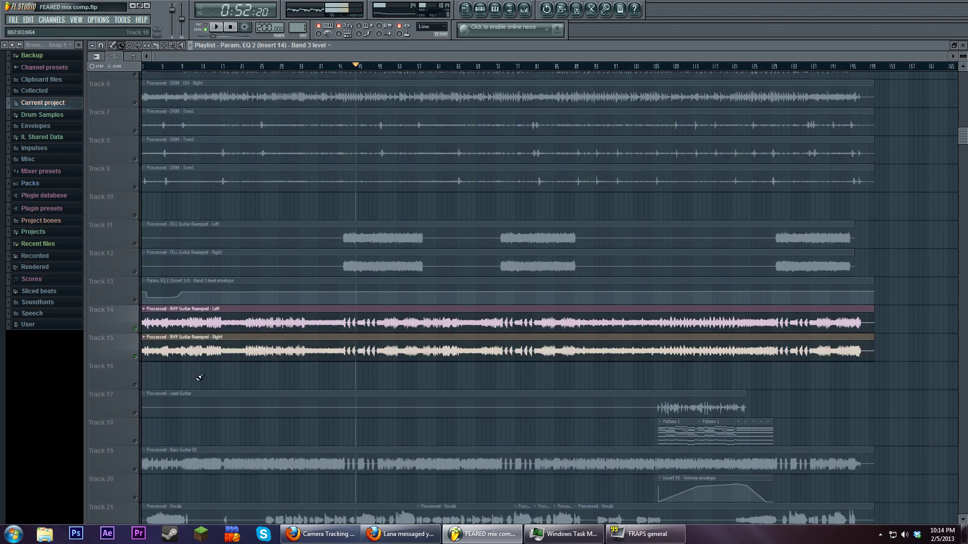
# Examine the gaps in the soloed rhythm guitar waveforms up close around bars 43 to 46, and unmute all other tracks.
pyautogui.scroll(8, 298, 404)
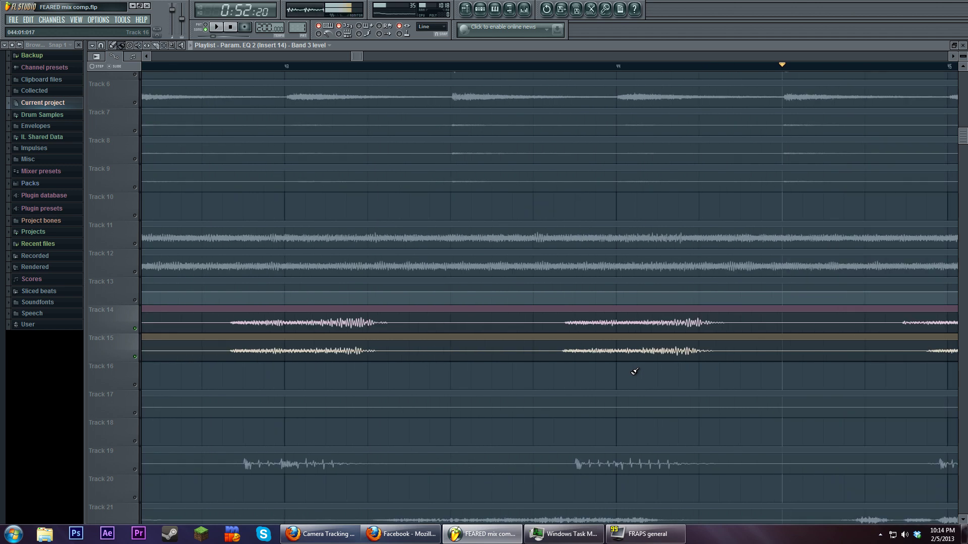
pyautogui.scroll(3, 478, 352)
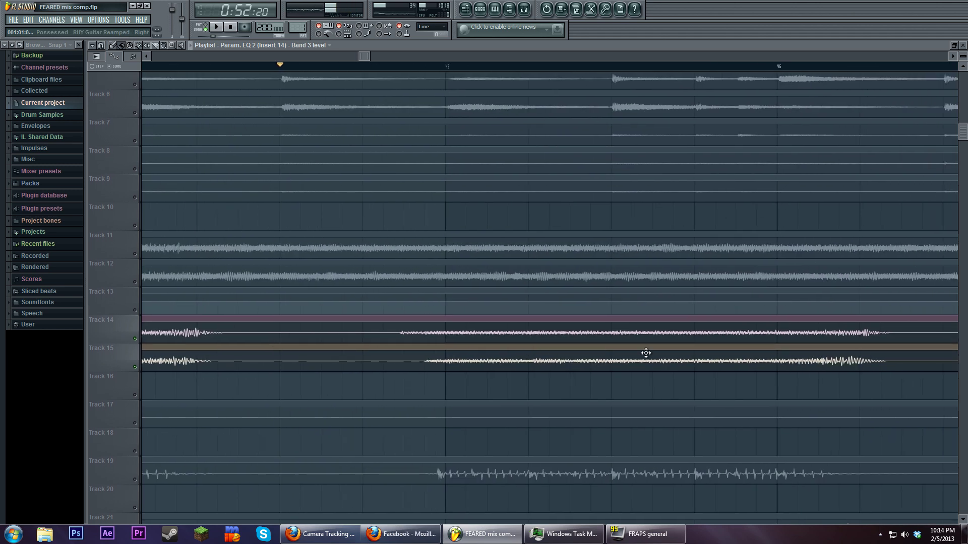
pyautogui.scroll(-3, 645, 352)
pyautogui.scroll(-8, 444, 347)
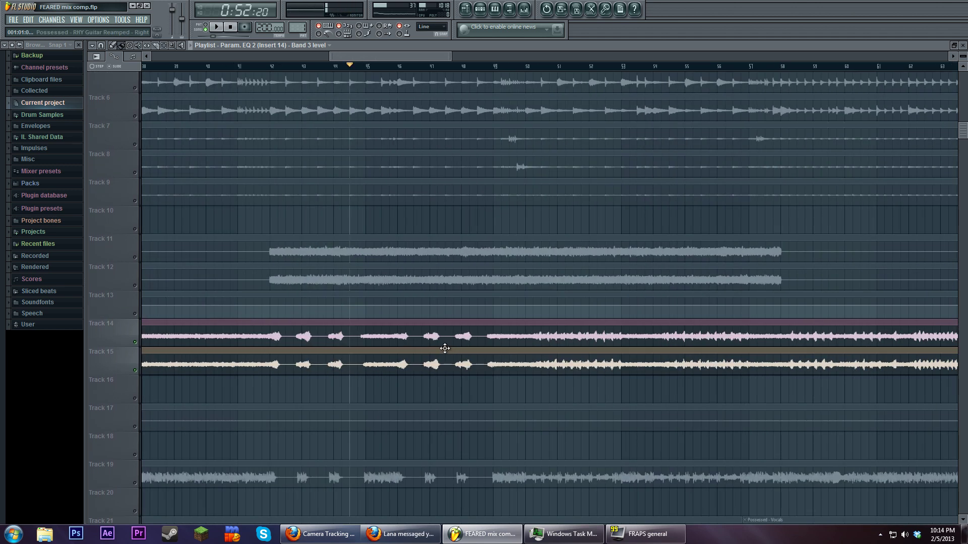
pyautogui.scroll(-4, 433, 386)
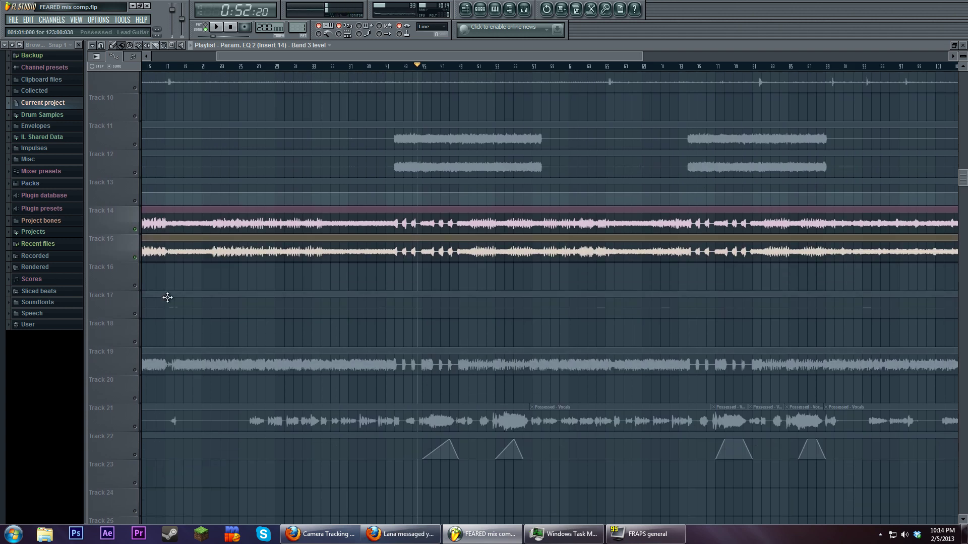
pyautogui.rightClick(135, 258)
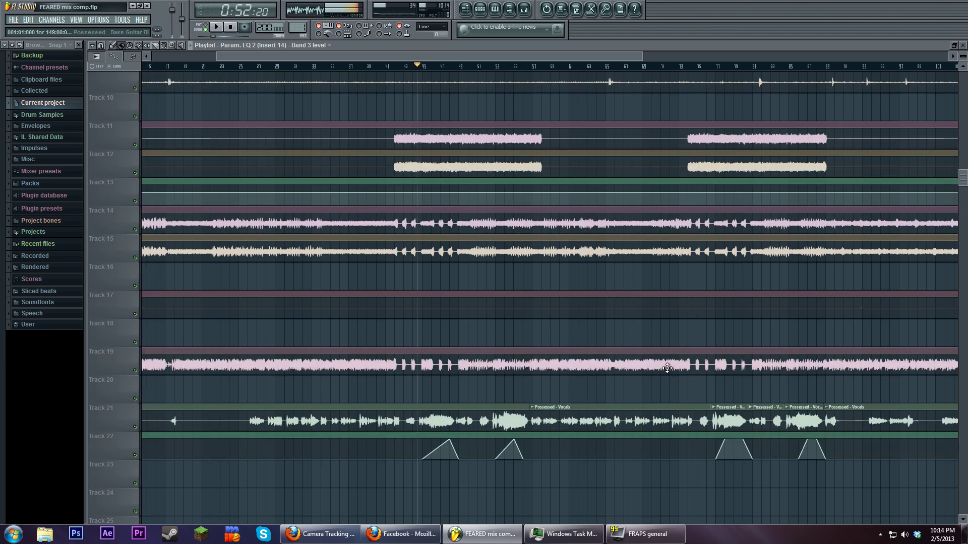
# Look over the full arrangement from the drums down to the vocals and back, and reopen the mixer.
pyautogui.moveTo(586, 388); pyautogui.dragTo(517, 328)
pyautogui.moveTo(536, 289); pyautogui.dragTo(579, 313)
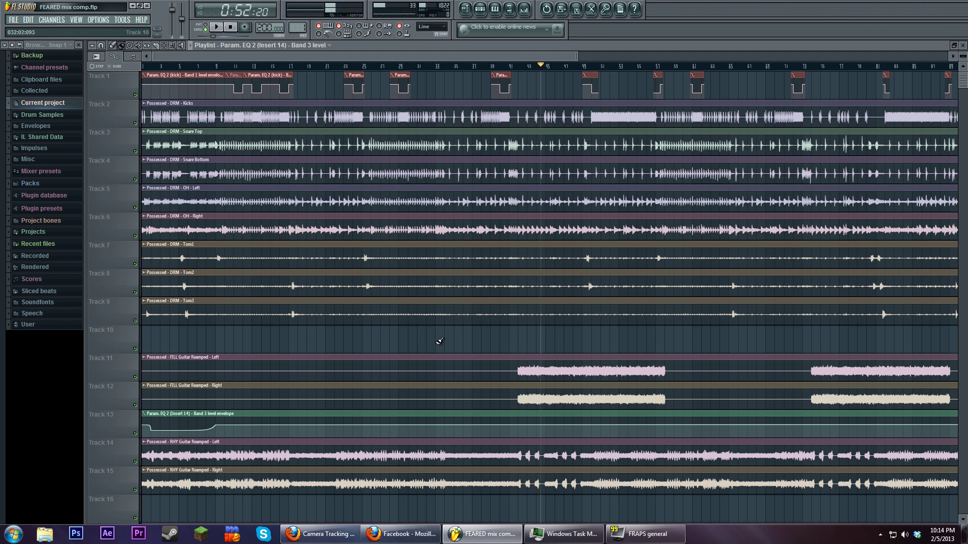
pyautogui.scroll(-2, 449, 333)
pyautogui.scroll(-12, 461, 339)
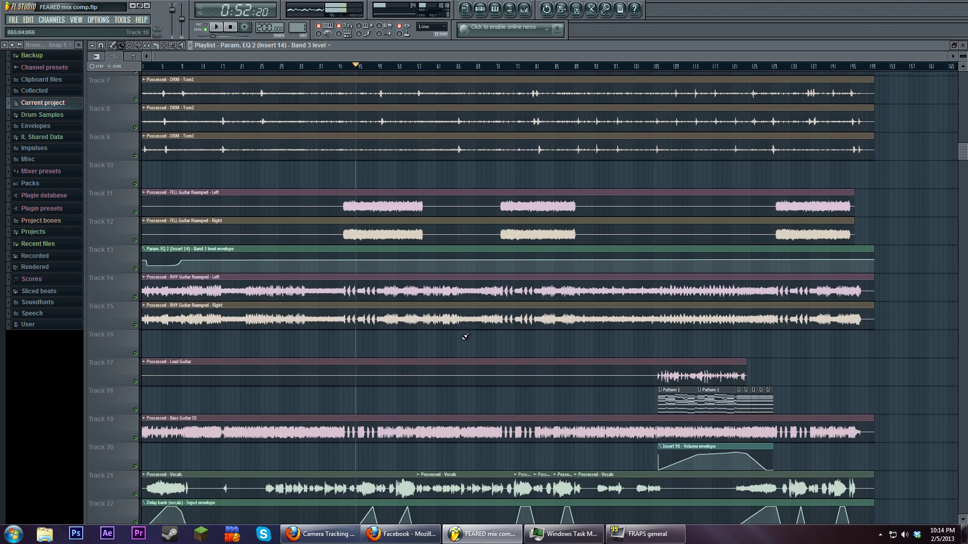
pyautogui.scroll(8, 463, 353)
pyautogui.scroll(3, 465, 371)
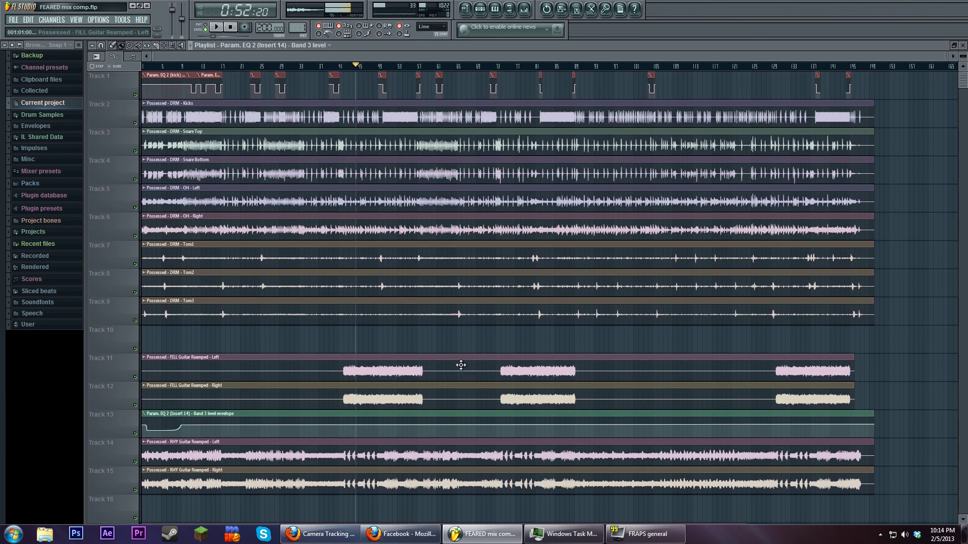
pyautogui.click(524, 9)
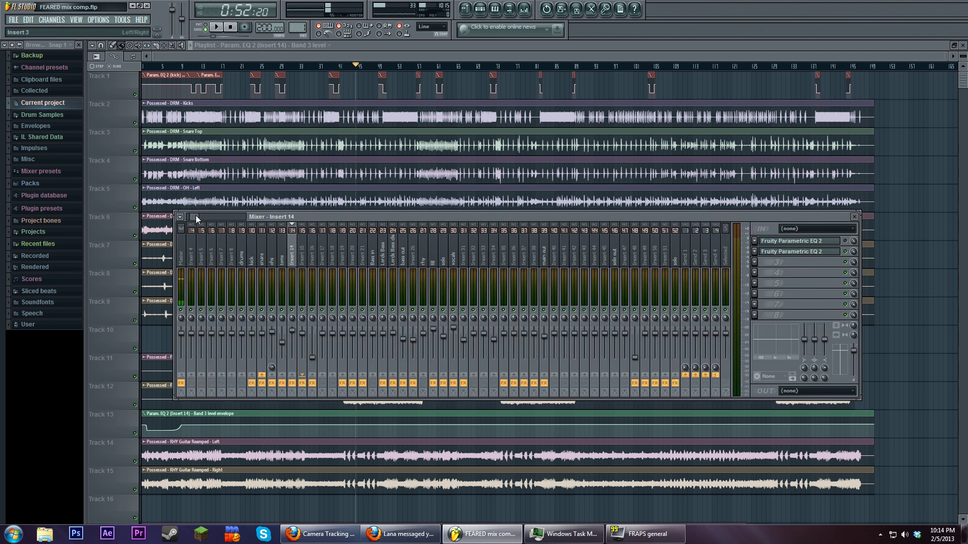